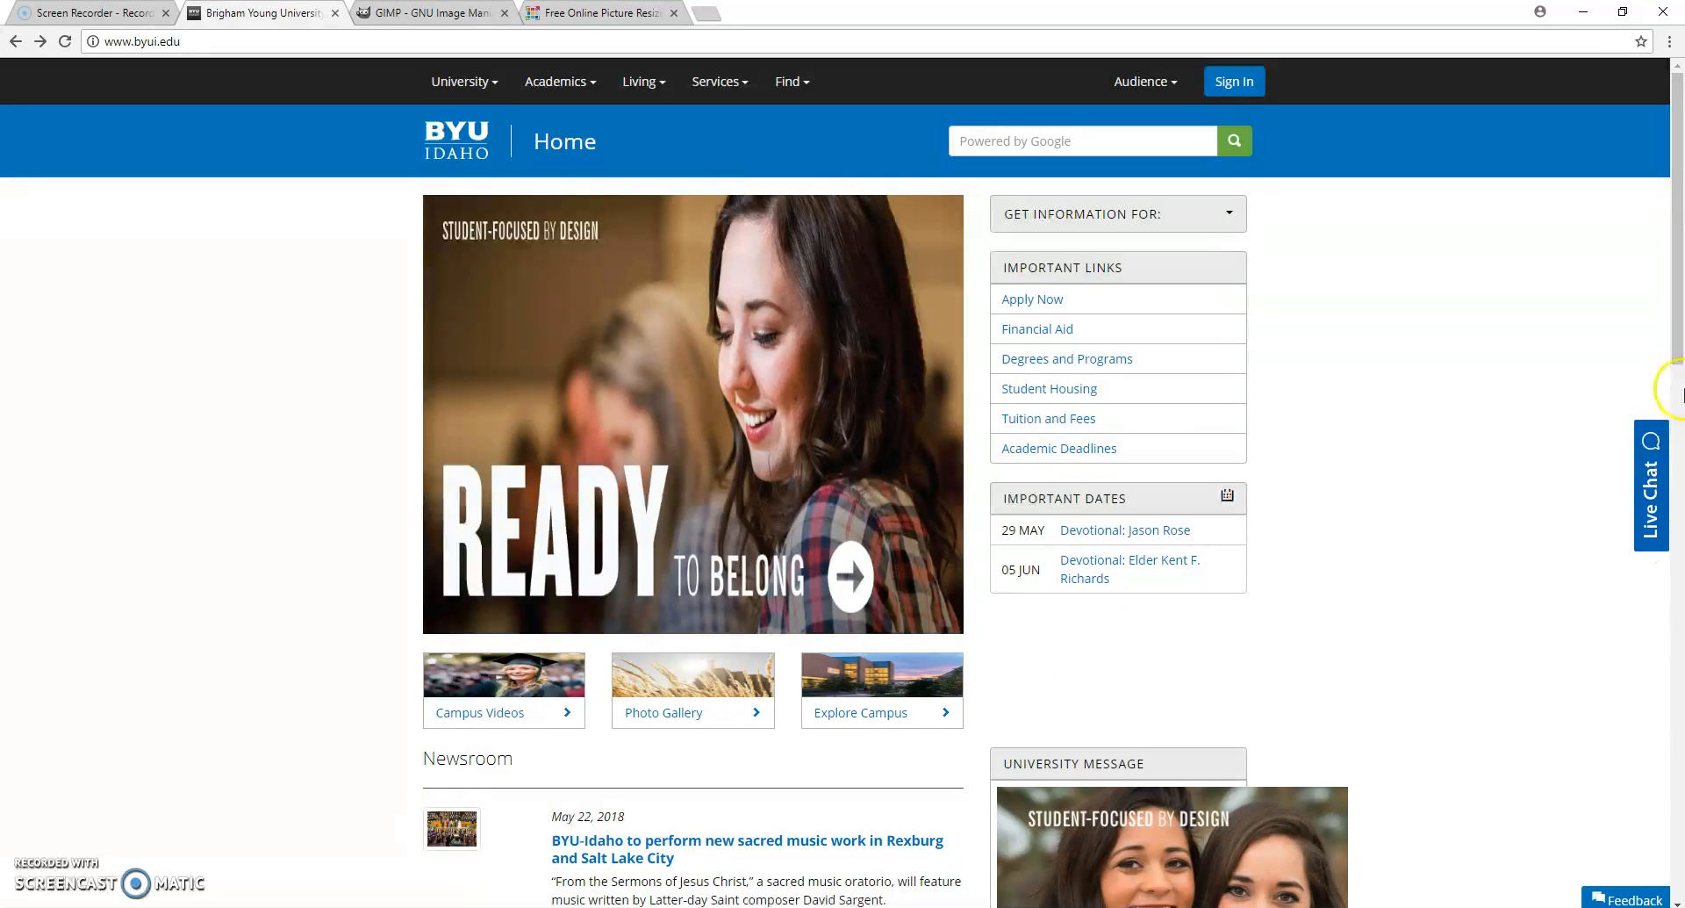
- Look over the BYU-Idaho home page down to the newsroom and reload the page
drag(1677, 340, 1681, 426)
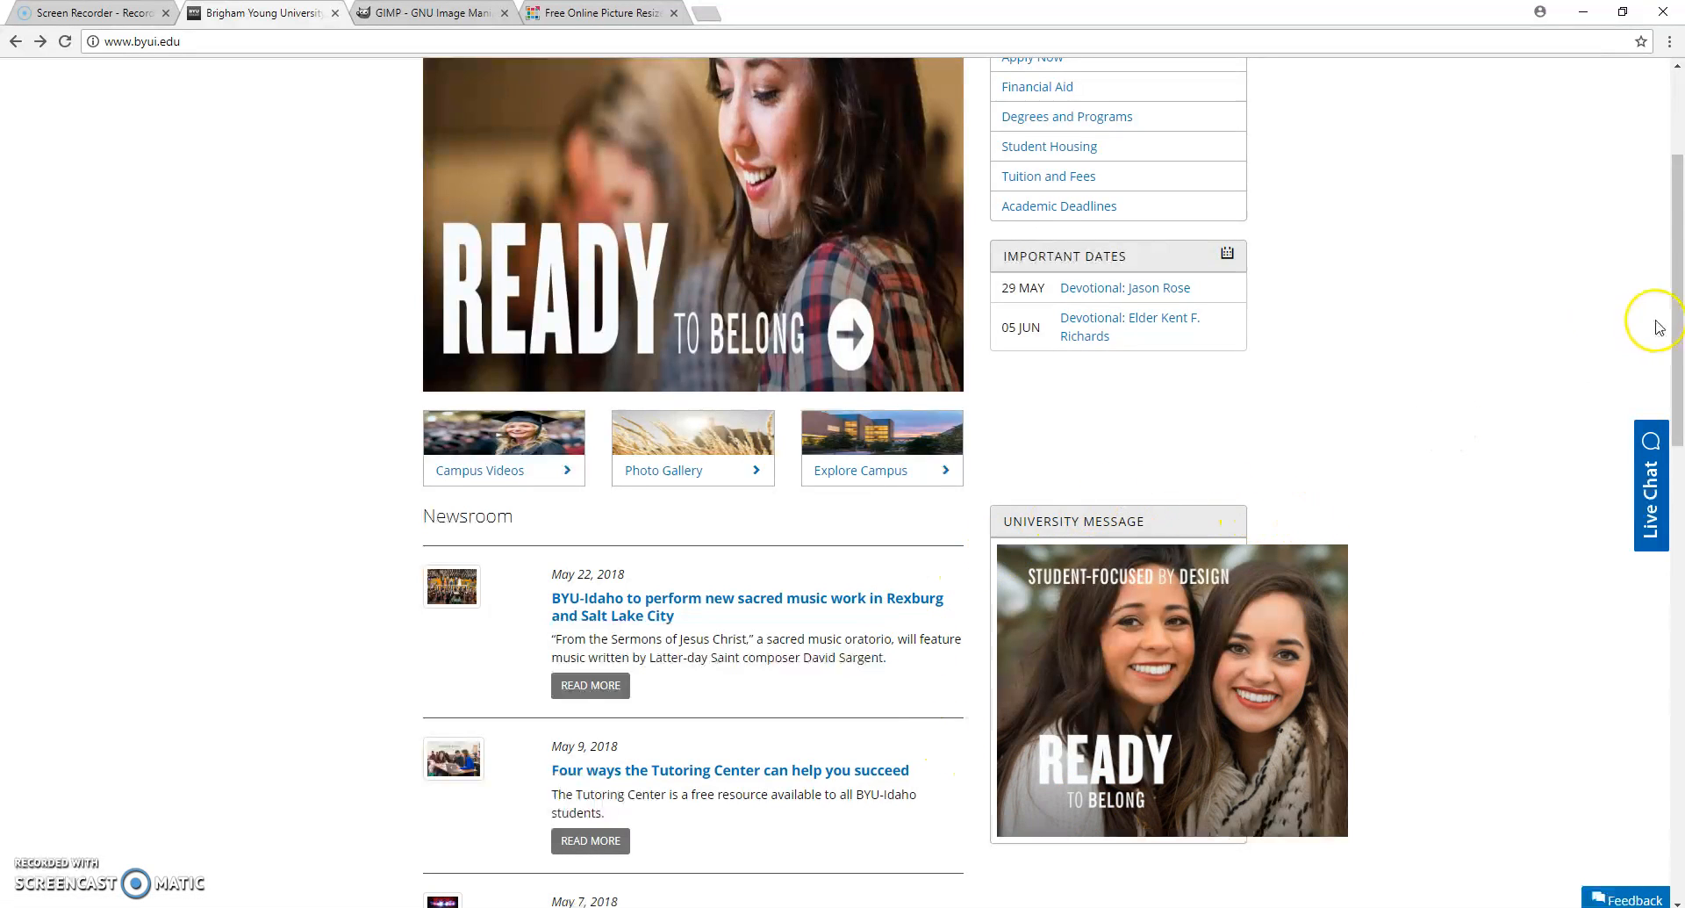
drag(1676, 323, 1677, 237)
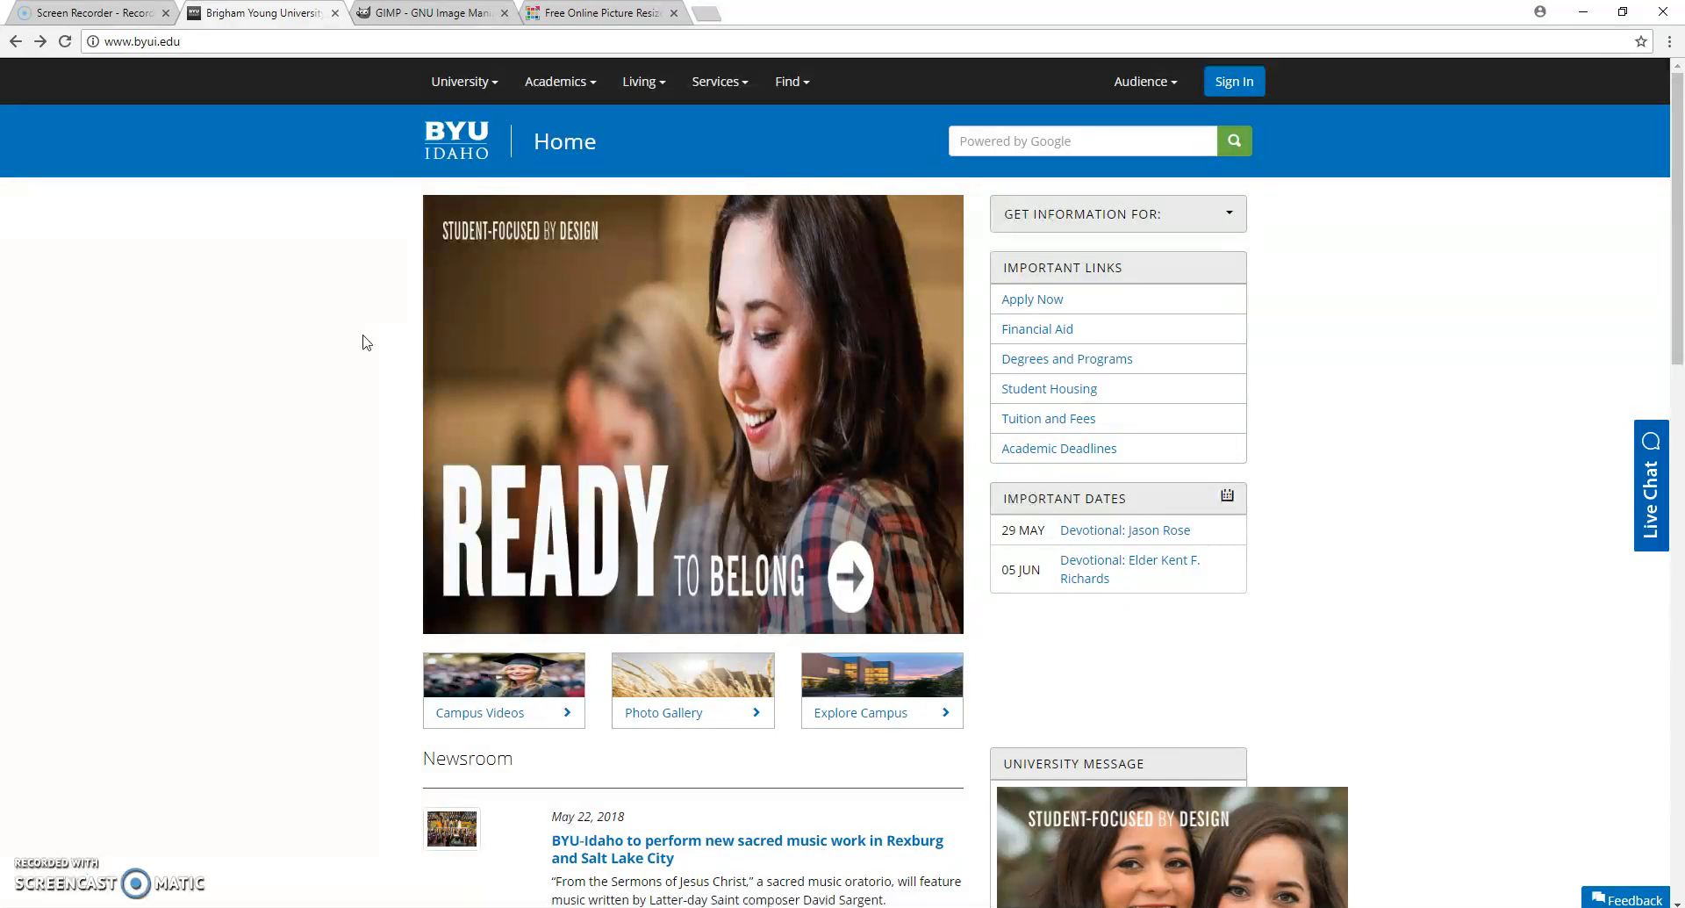
click(59, 45)
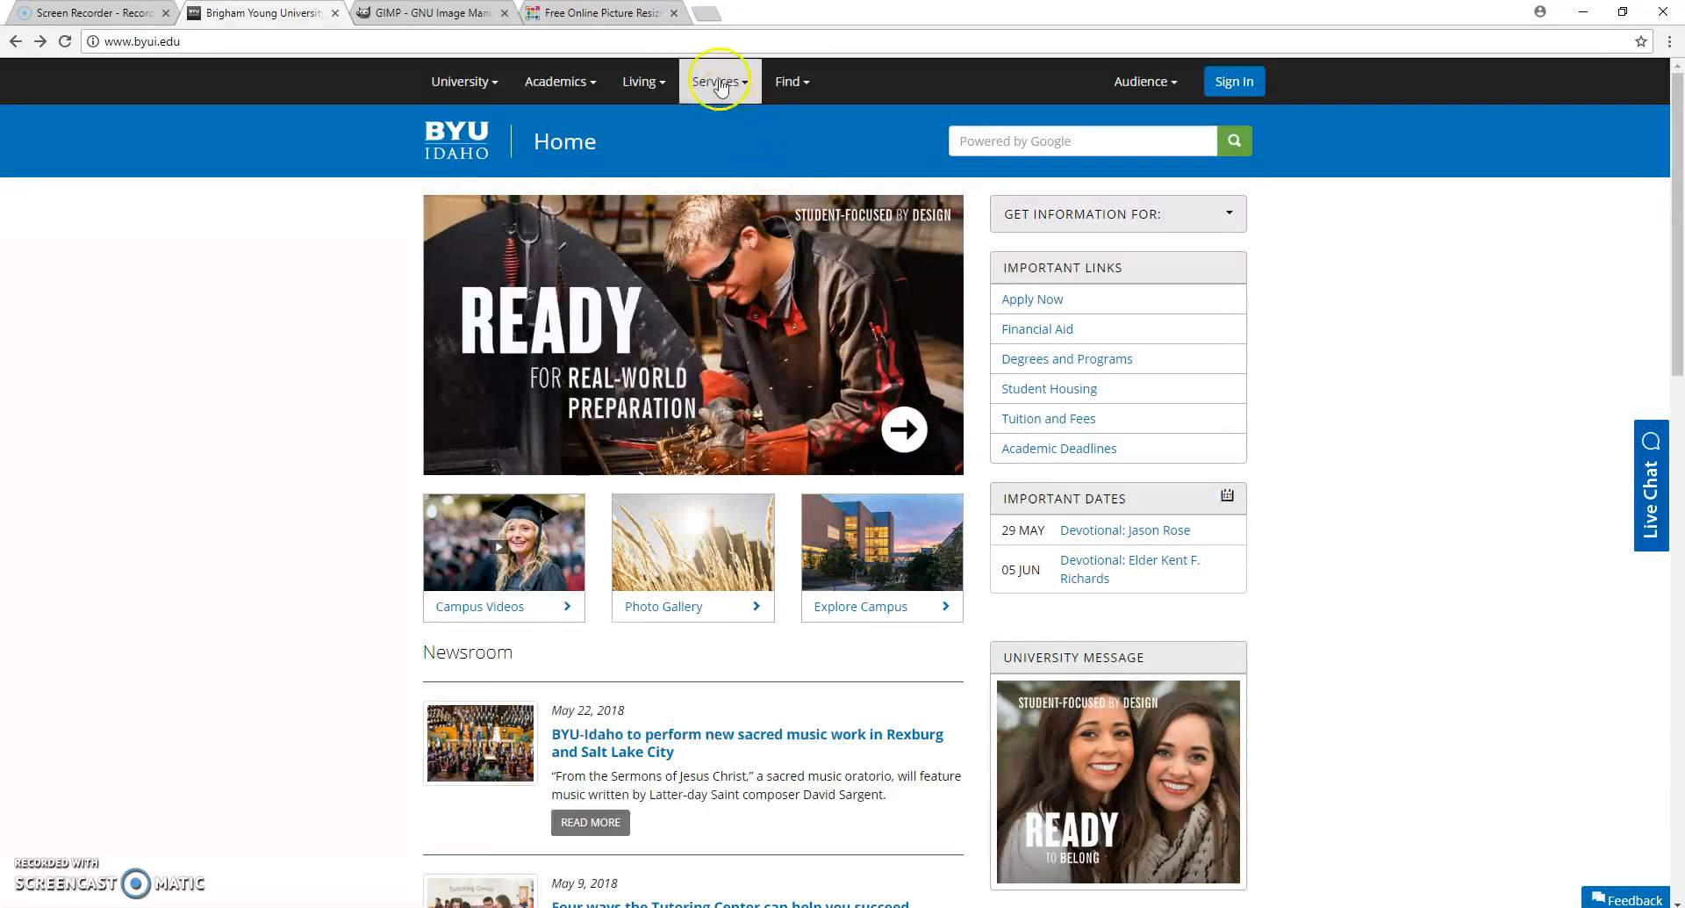
- Open usertesting.com in a new browser tab
click(711, 18)
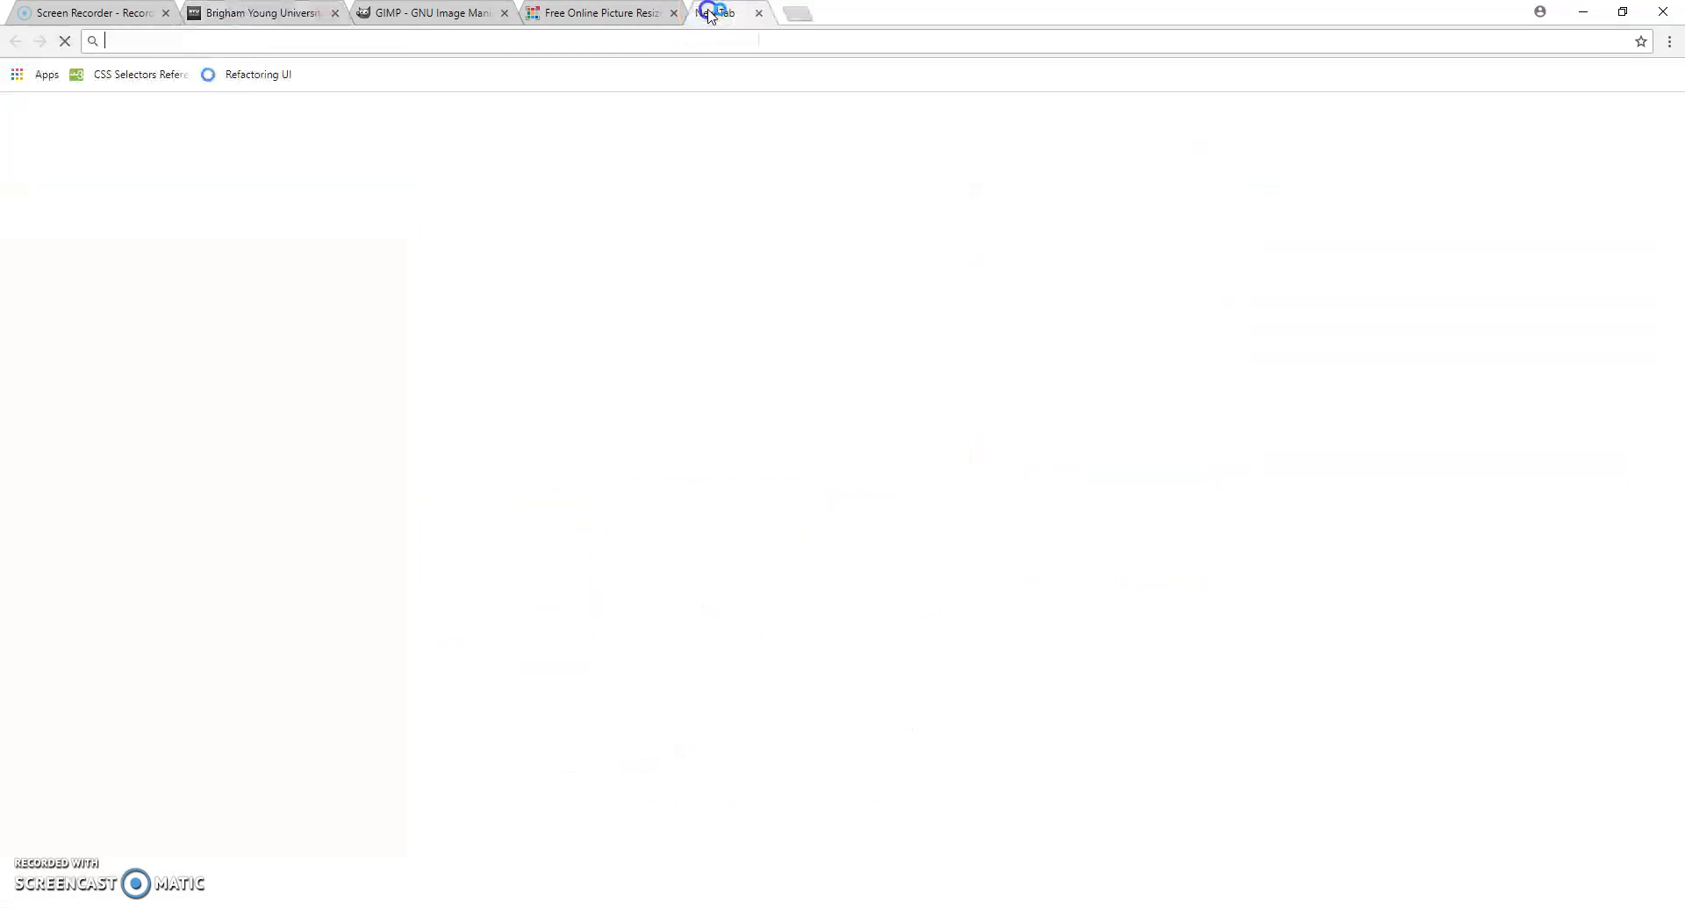
text(usertesting.com)
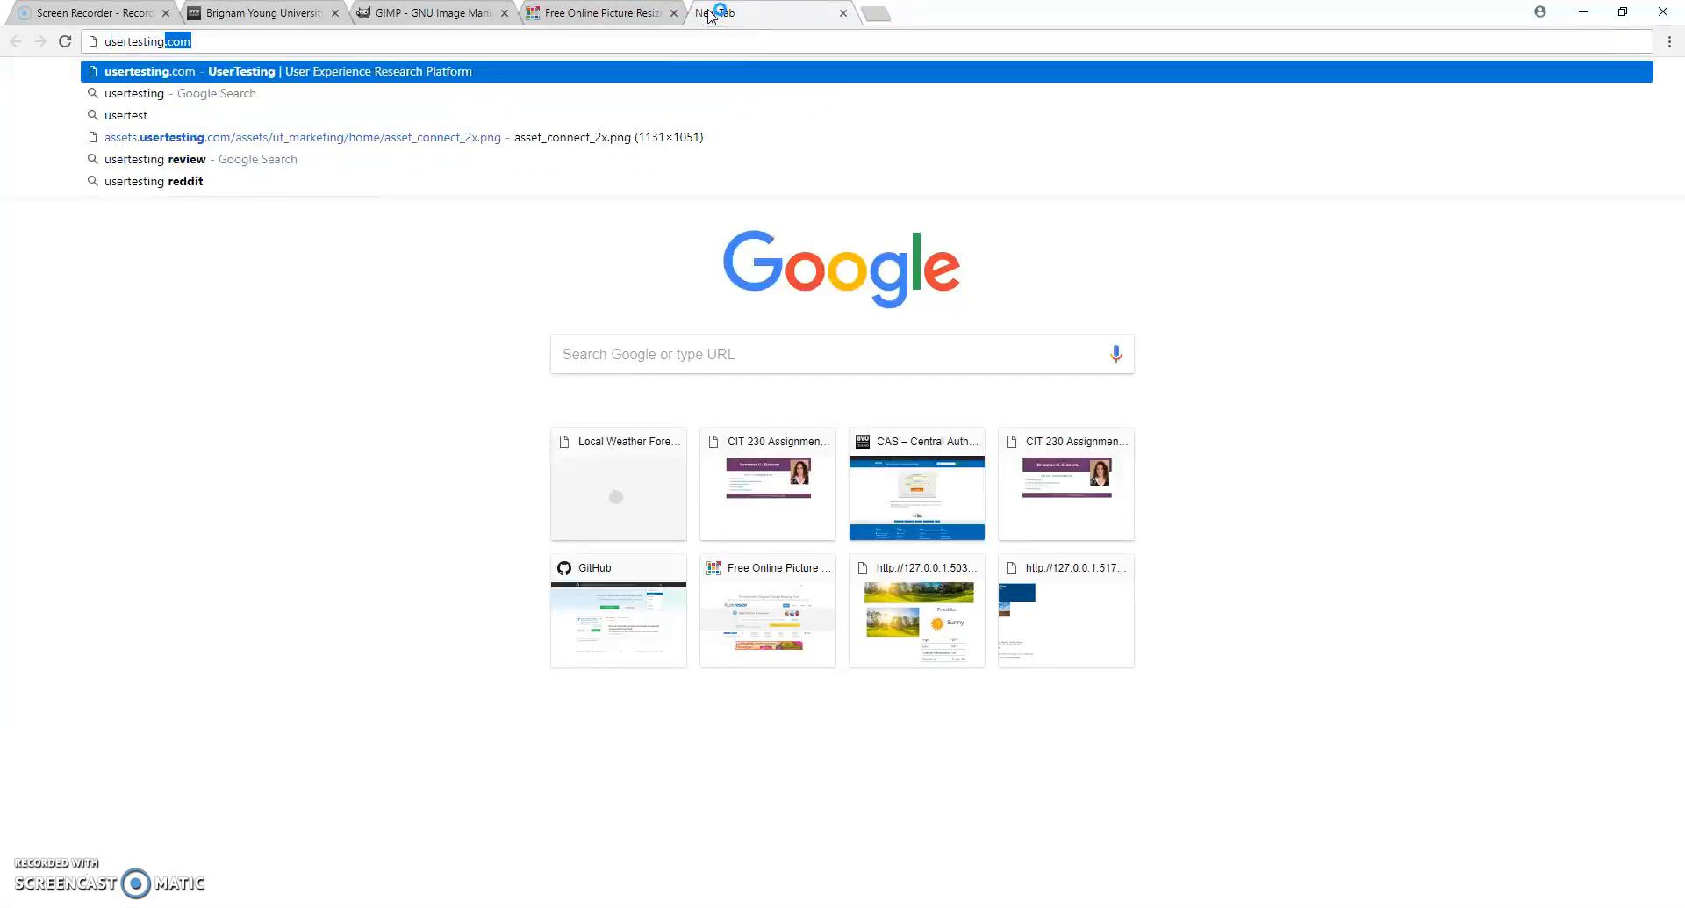
key(Return)
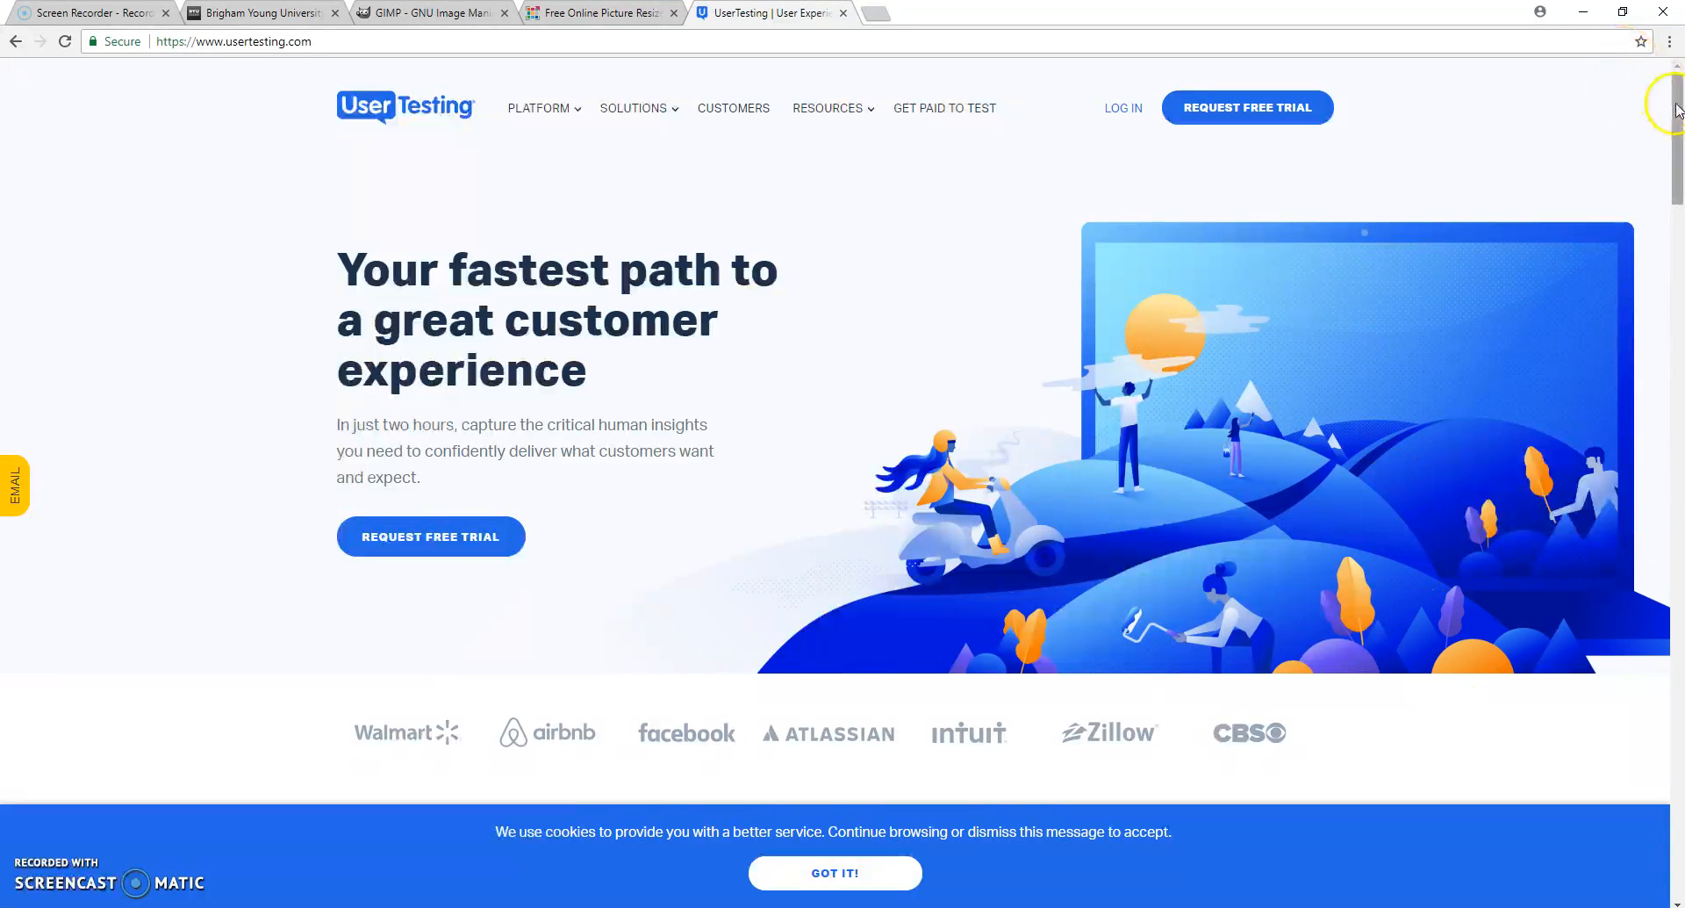
- Open the photo of "The product manager's guide to customer-centered growth" ebook card in its own tab and view it
drag(1679, 109, 1679, 238)
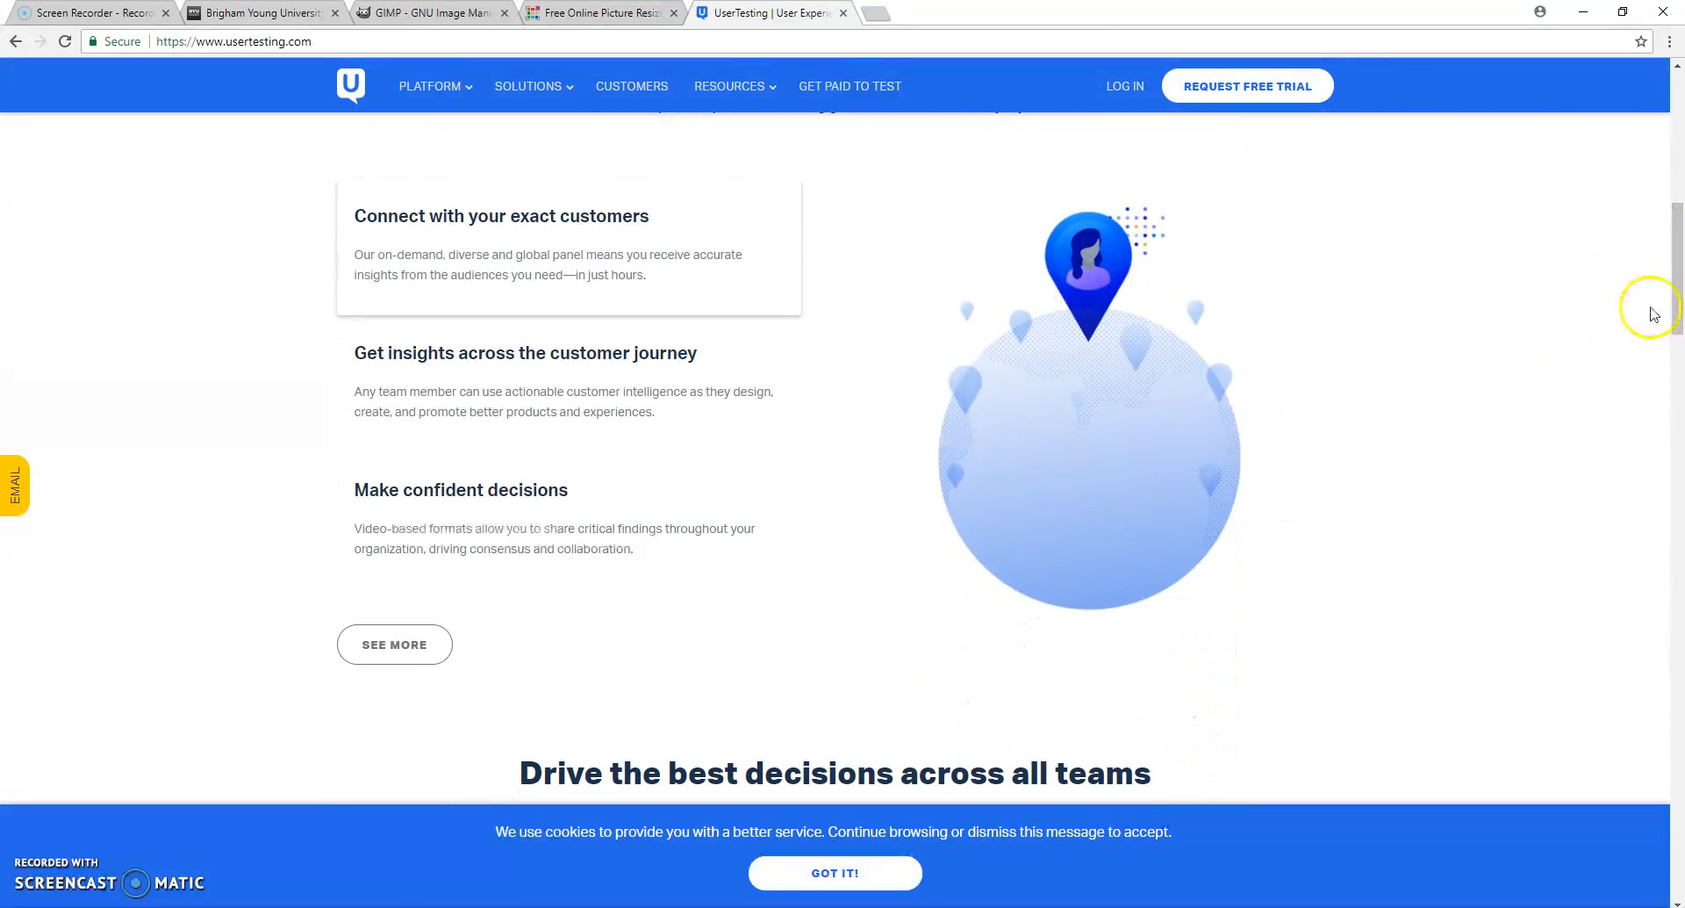
drag(1679, 303, 1679, 549)
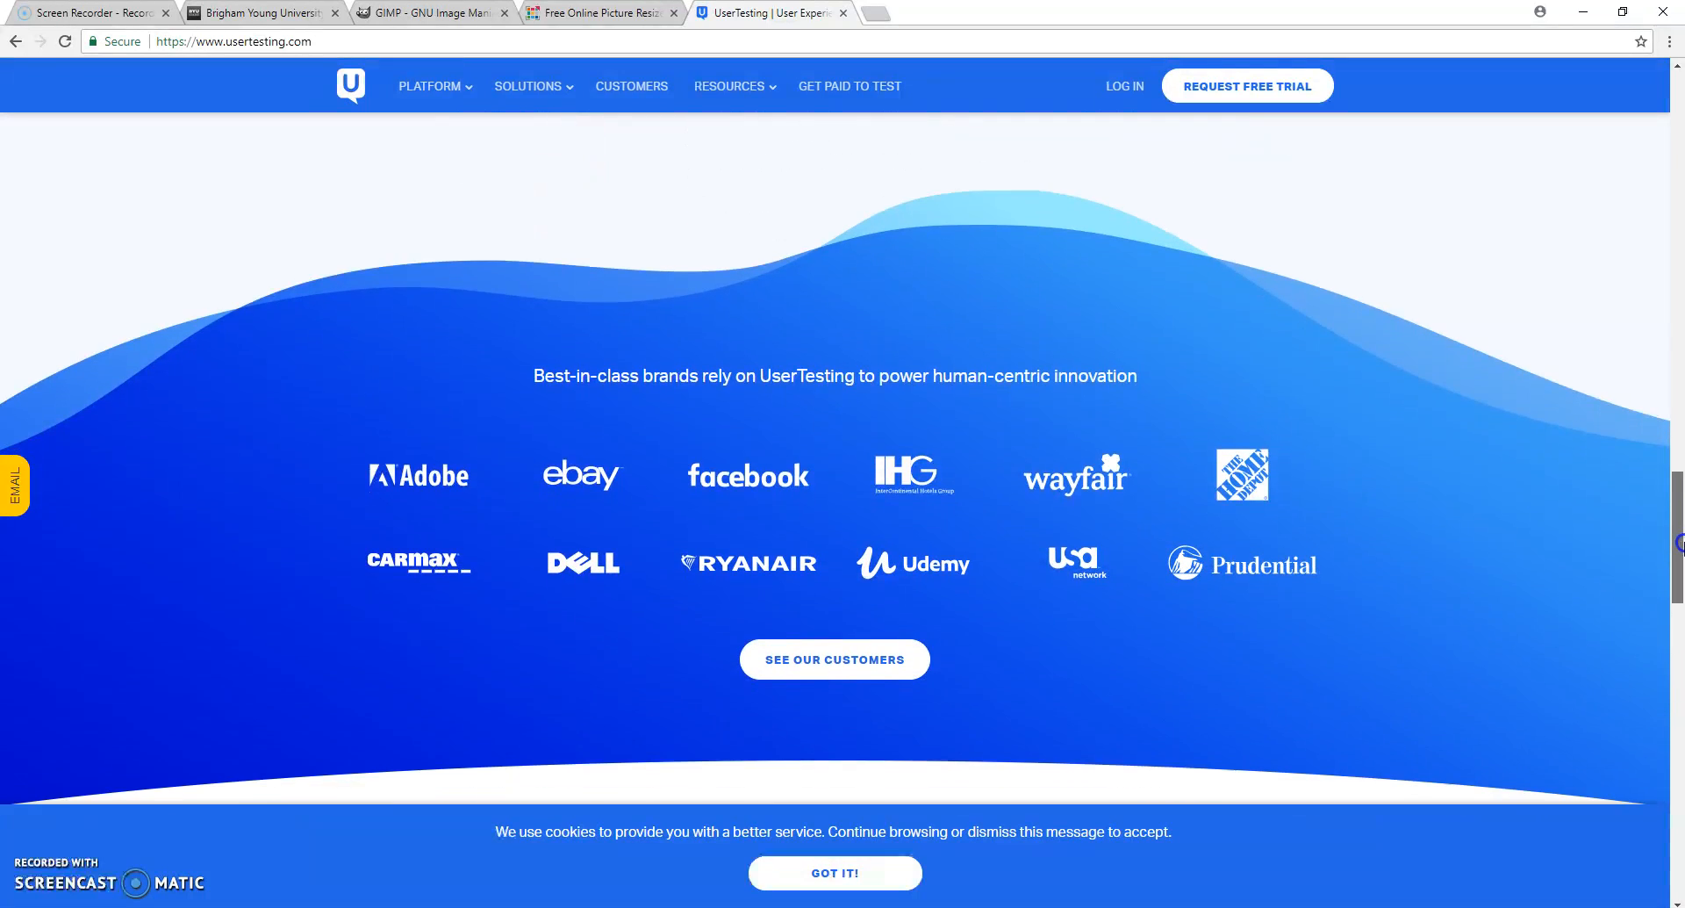
click(1679, 667)
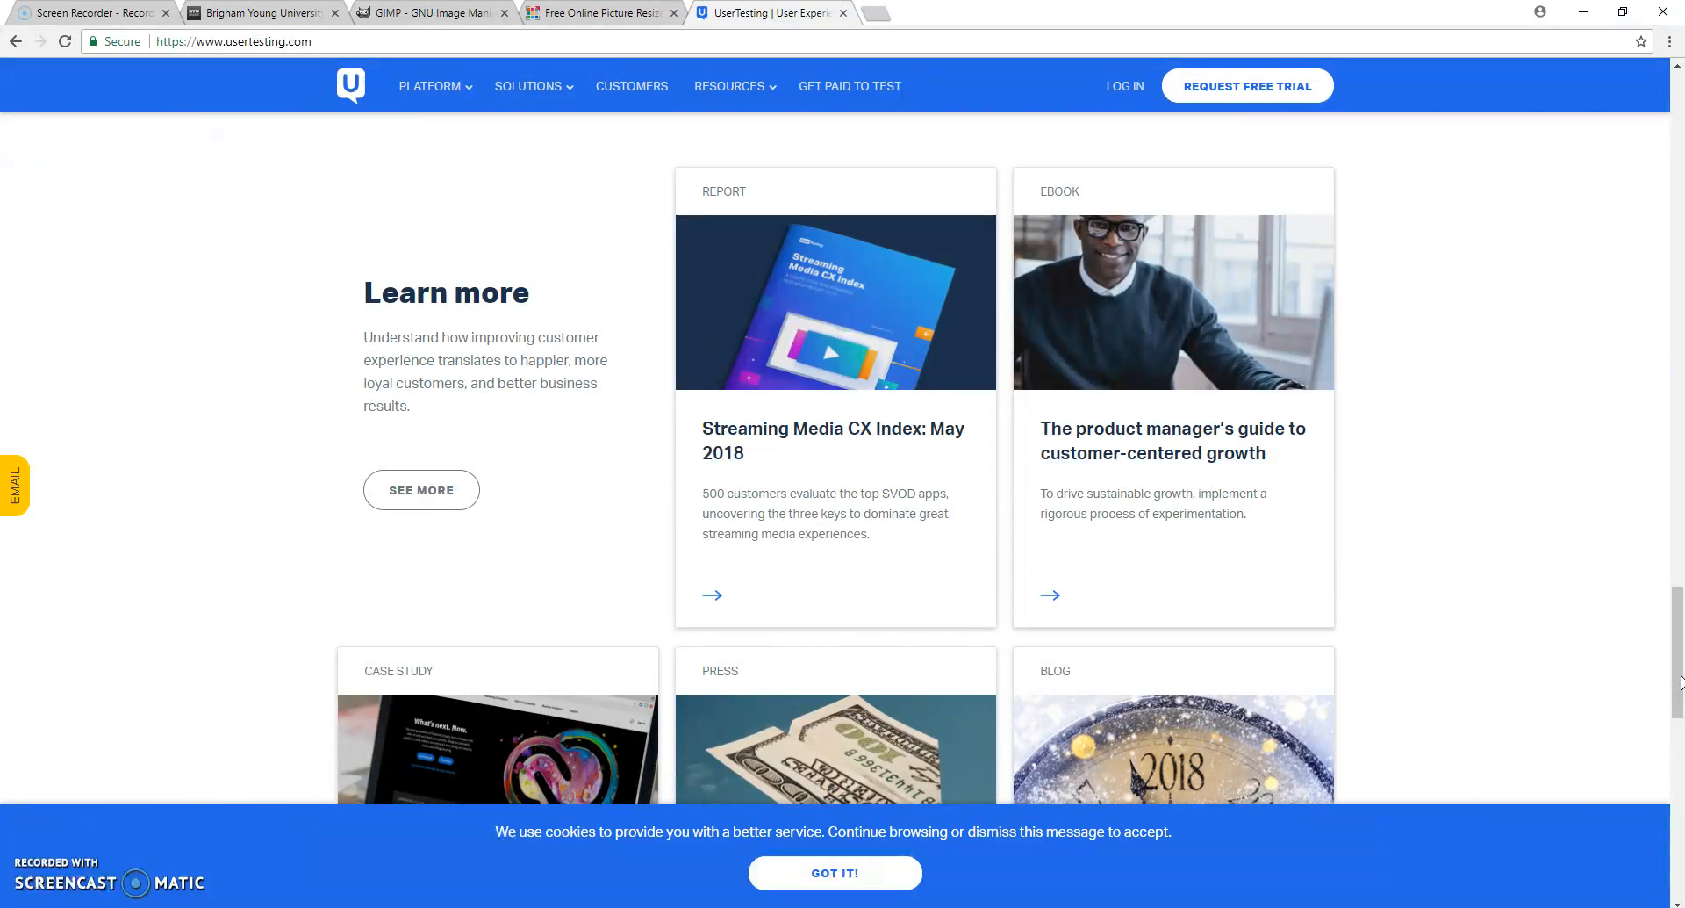
scroll(1681, 682, down, 1)
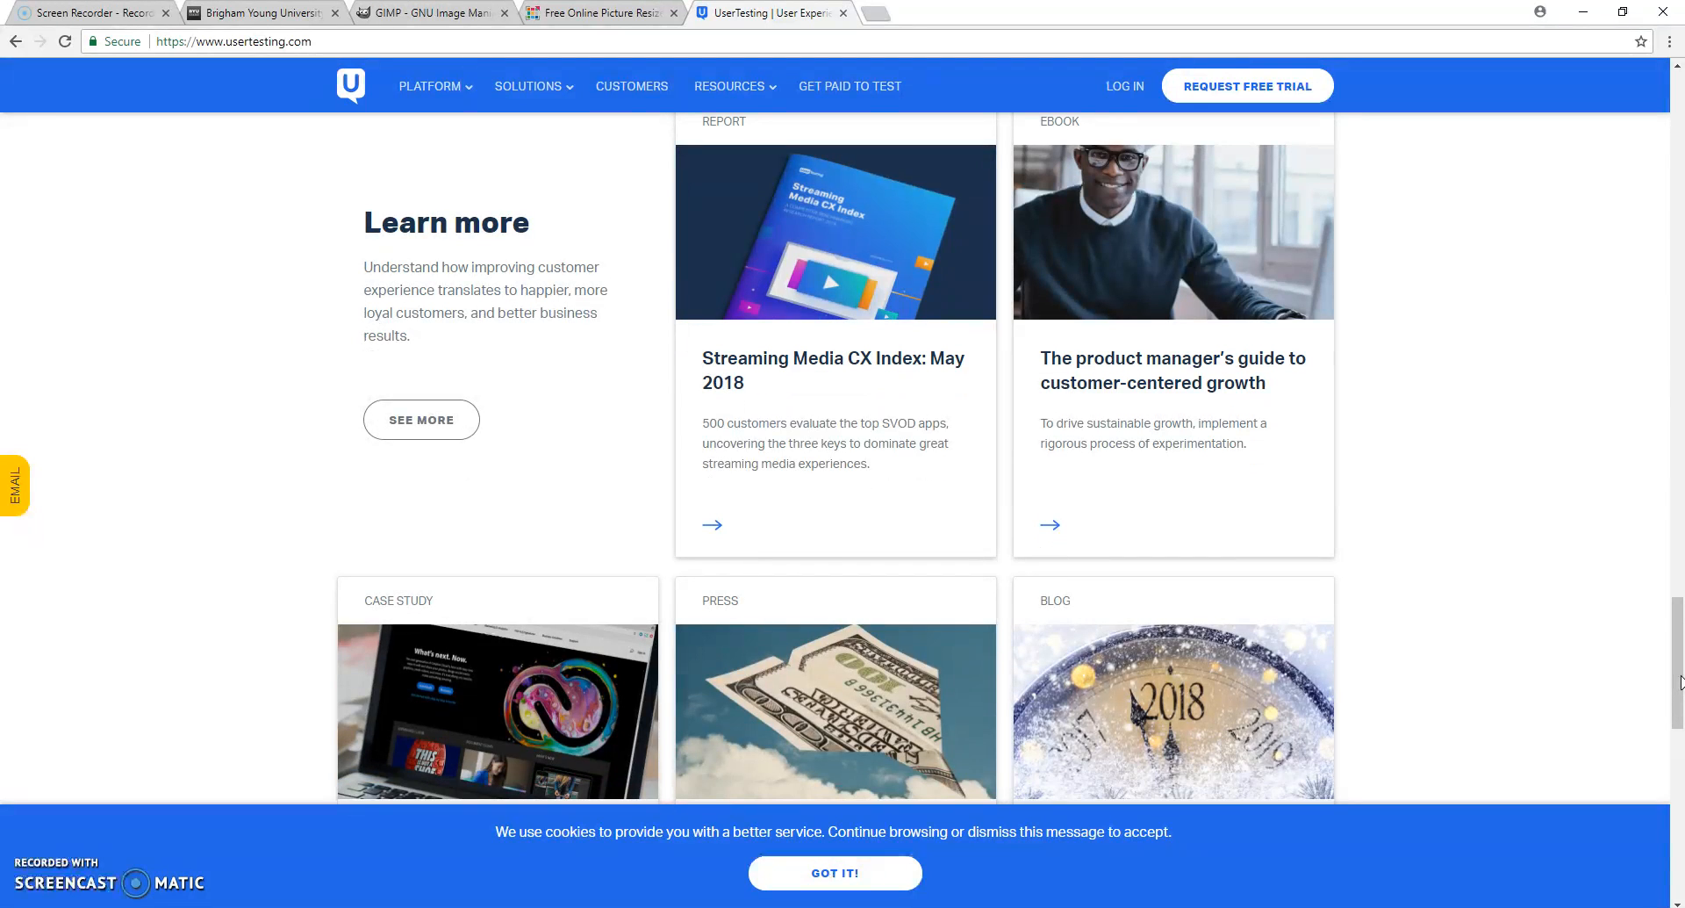
click(1681, 682)
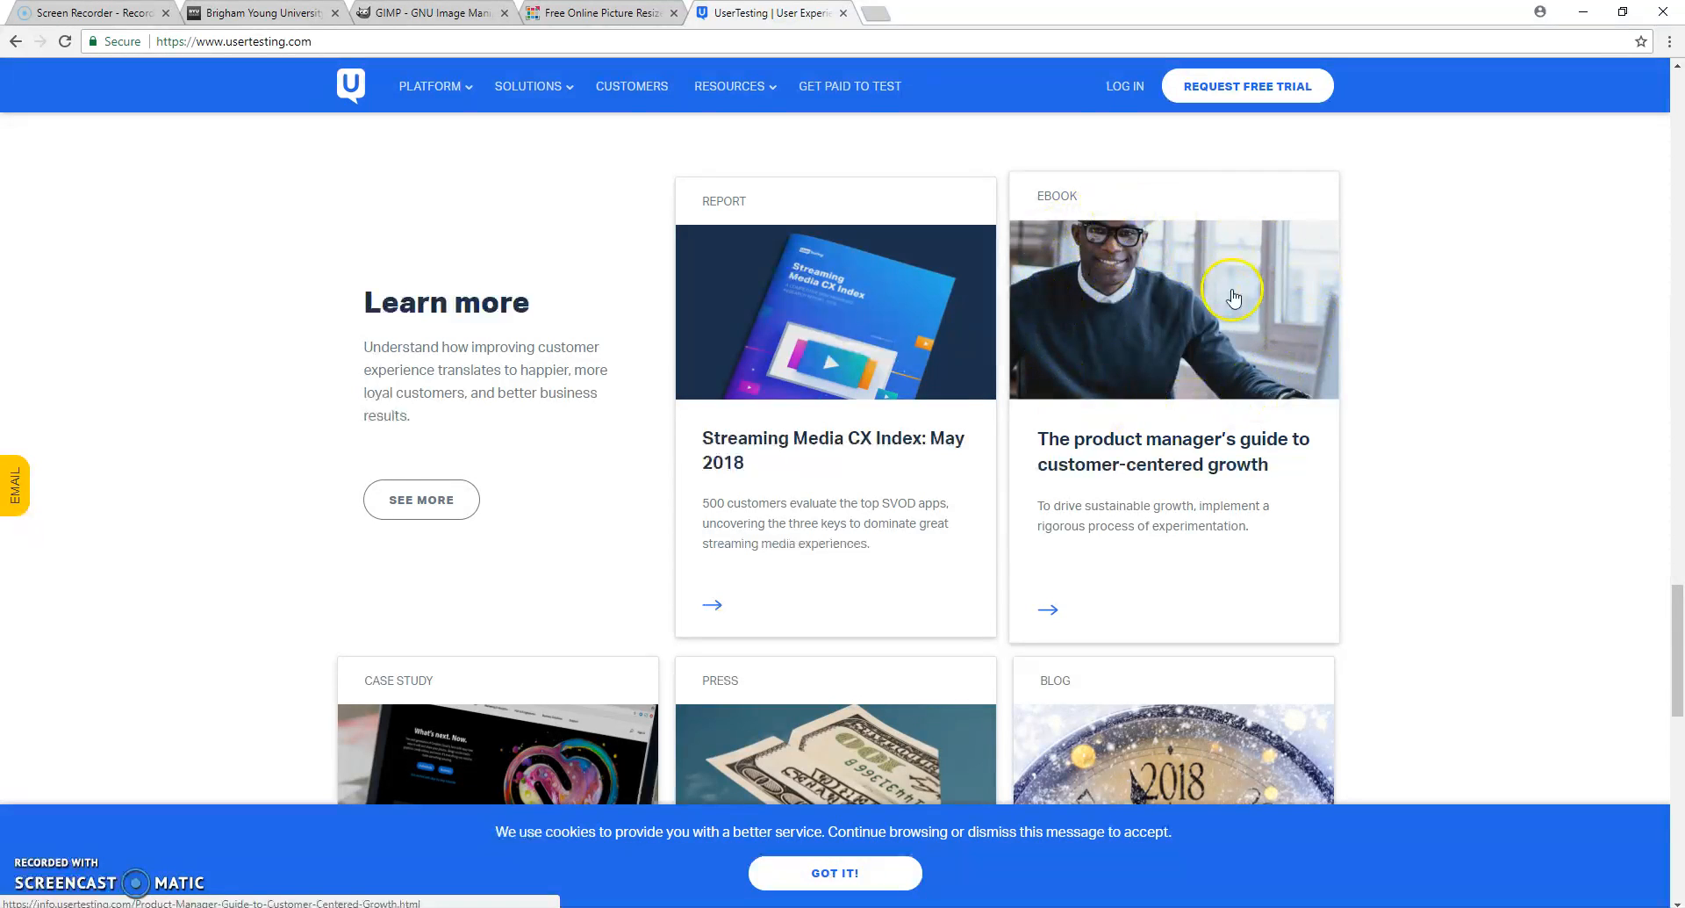
right_click(1152, 335)
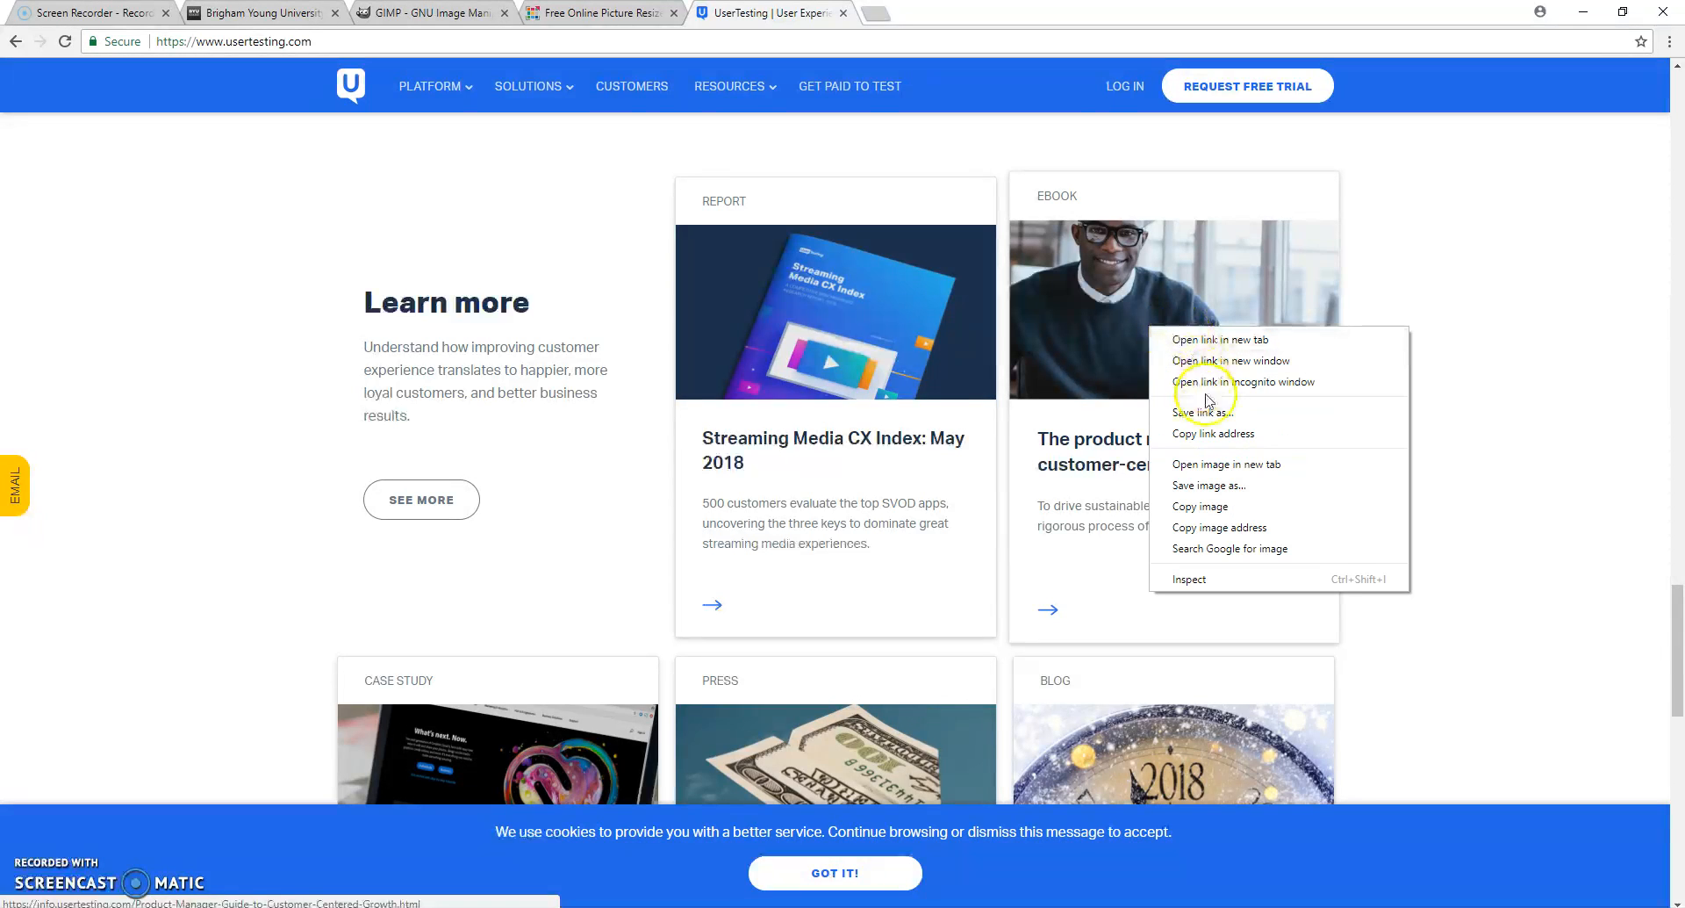
click(1228, 466)
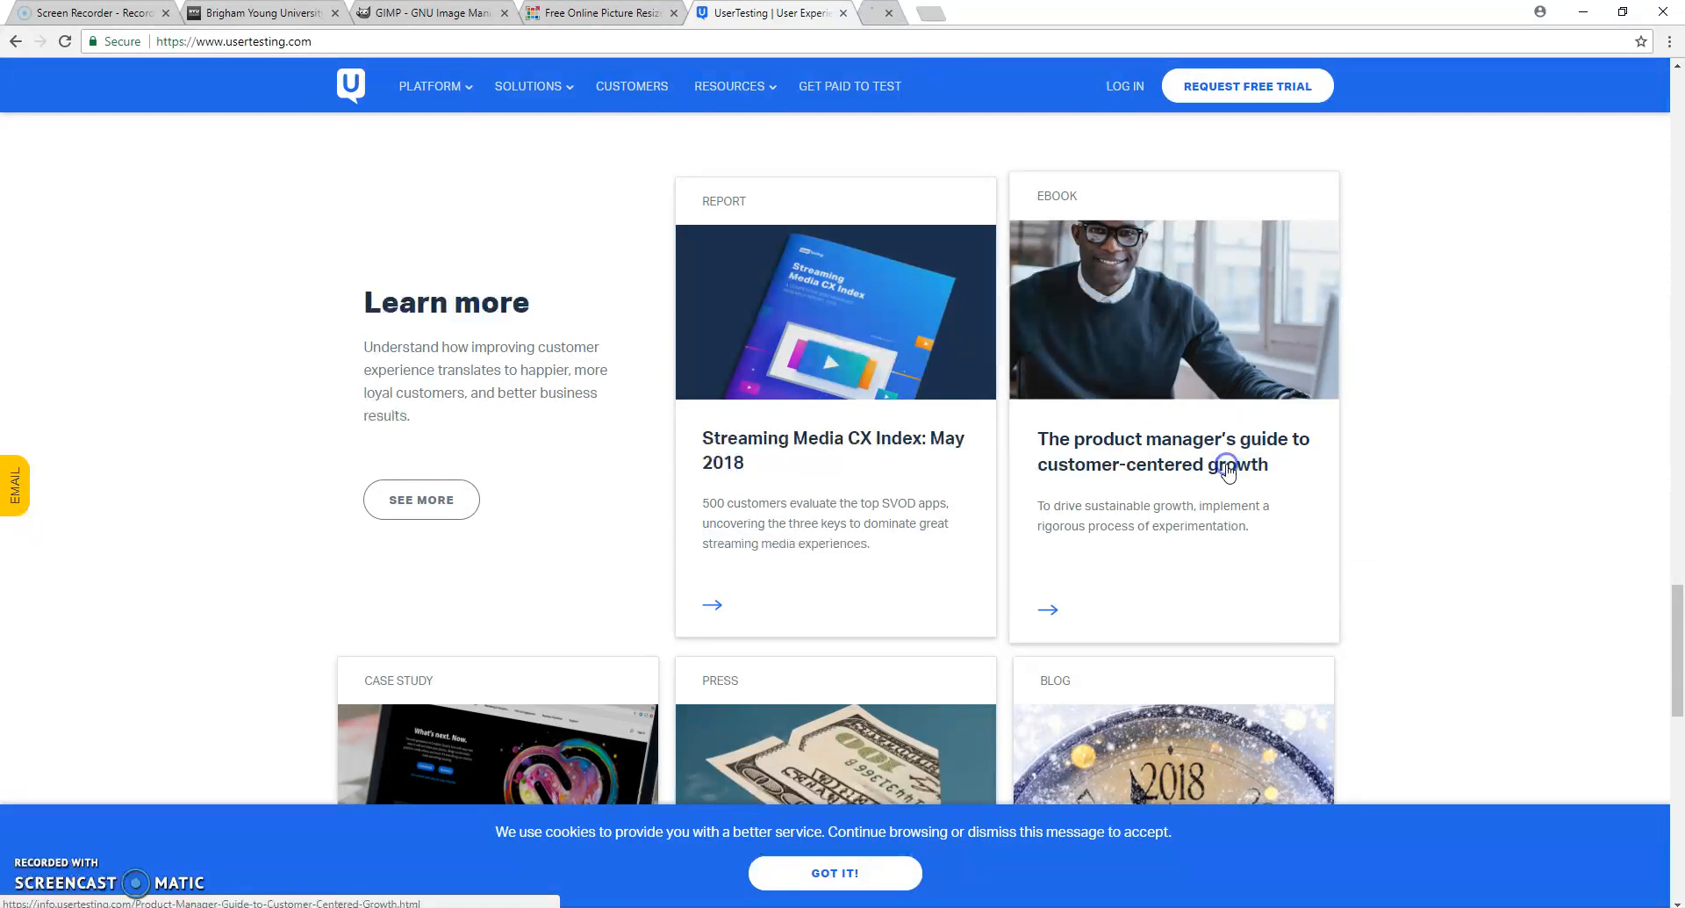
click(938, 14)
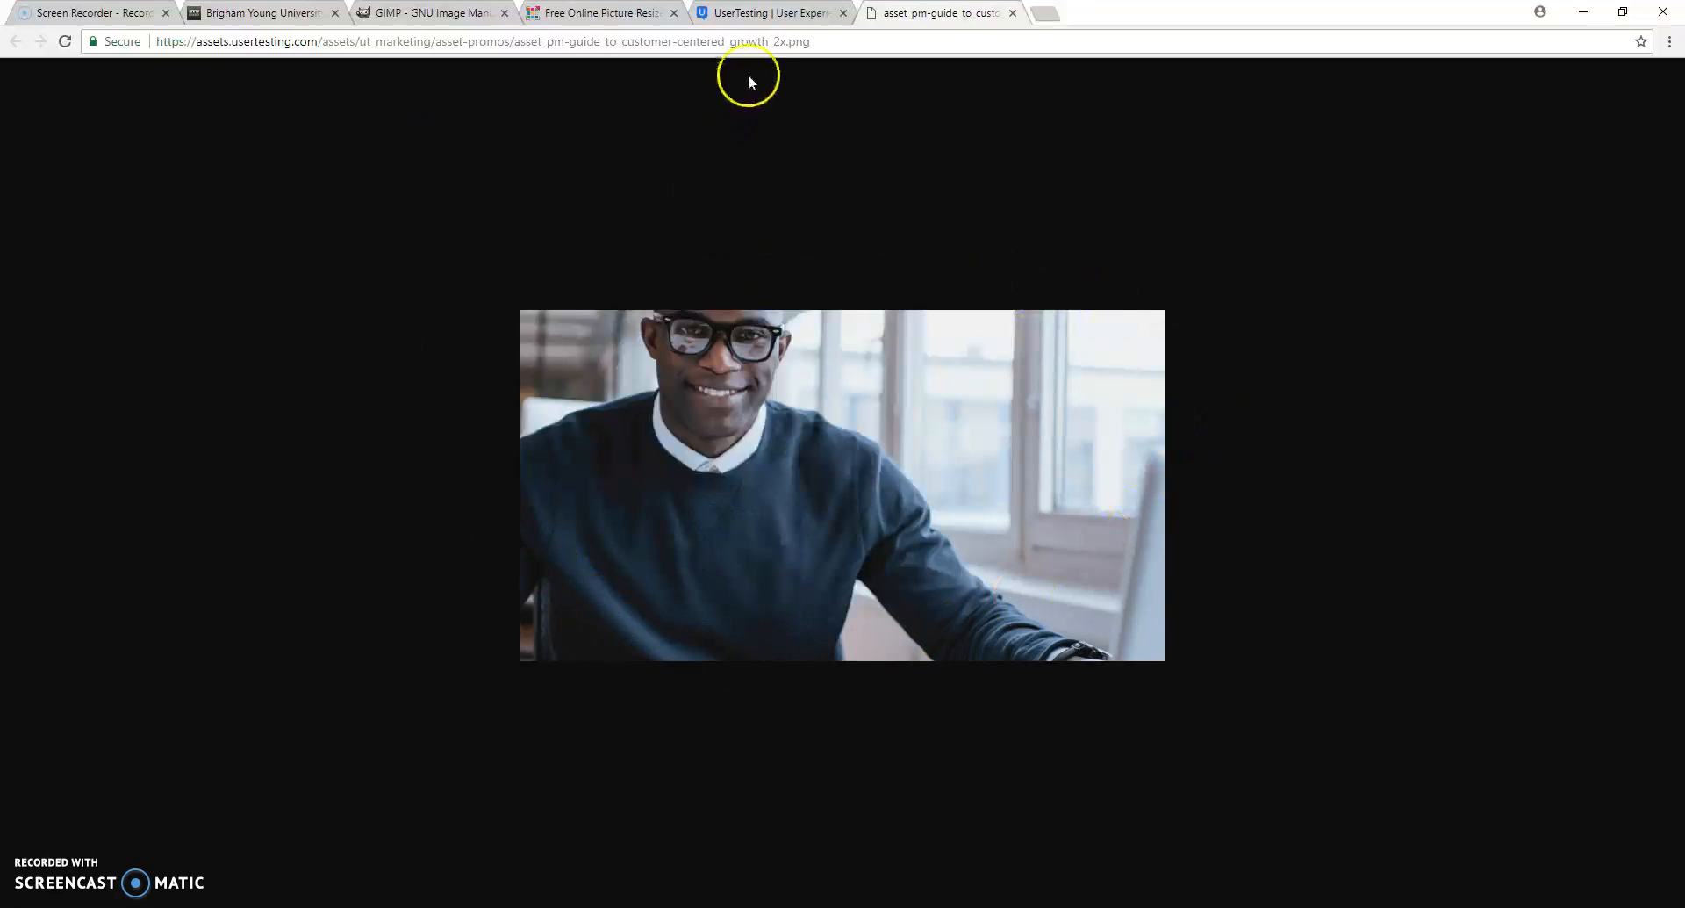
- Open the globe illustration beside "Connect with your exact customers" on the UserTesting page in its own tab and view it
click(753, 12)
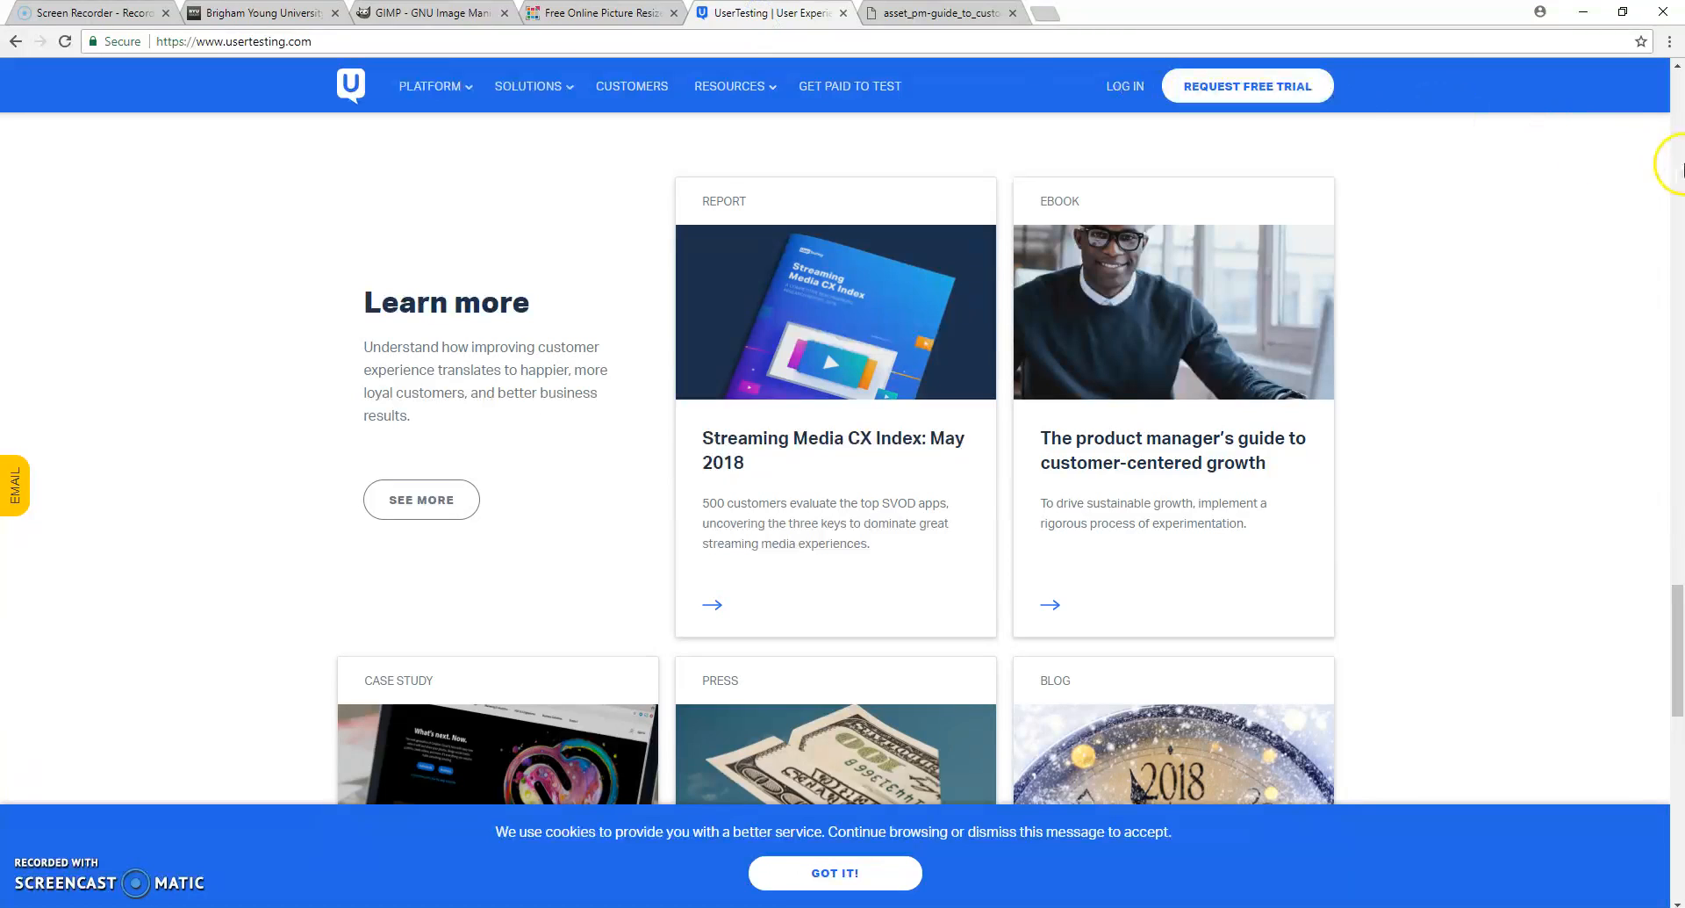
click(1683, 165)
click(1683, 165)
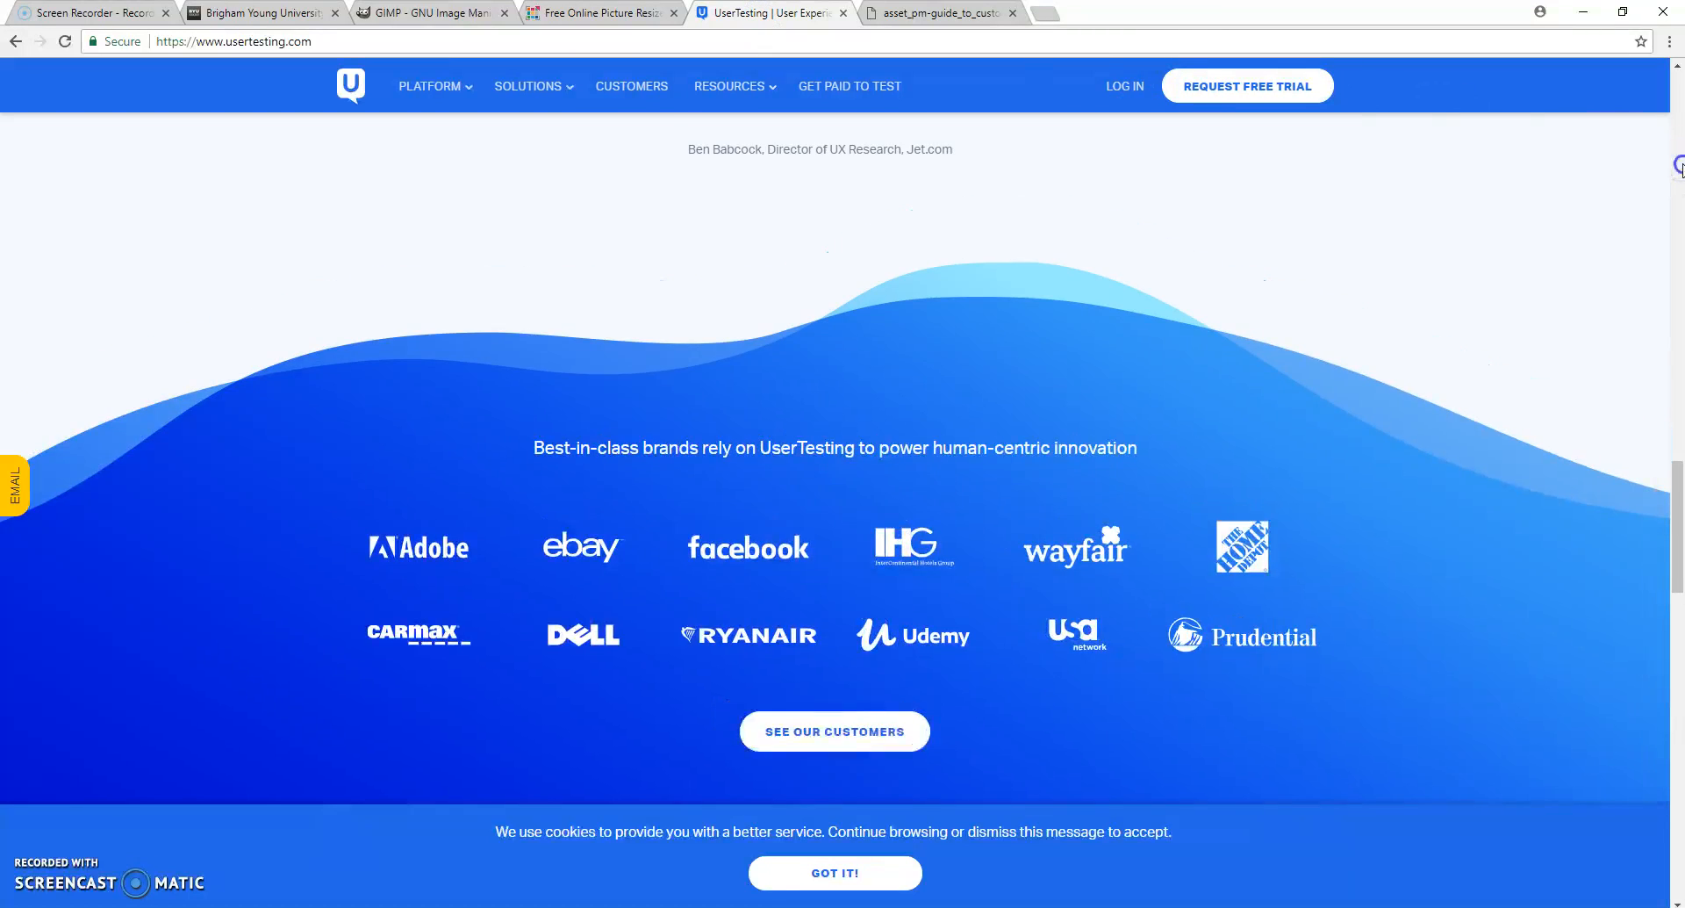
click(1682, 165)
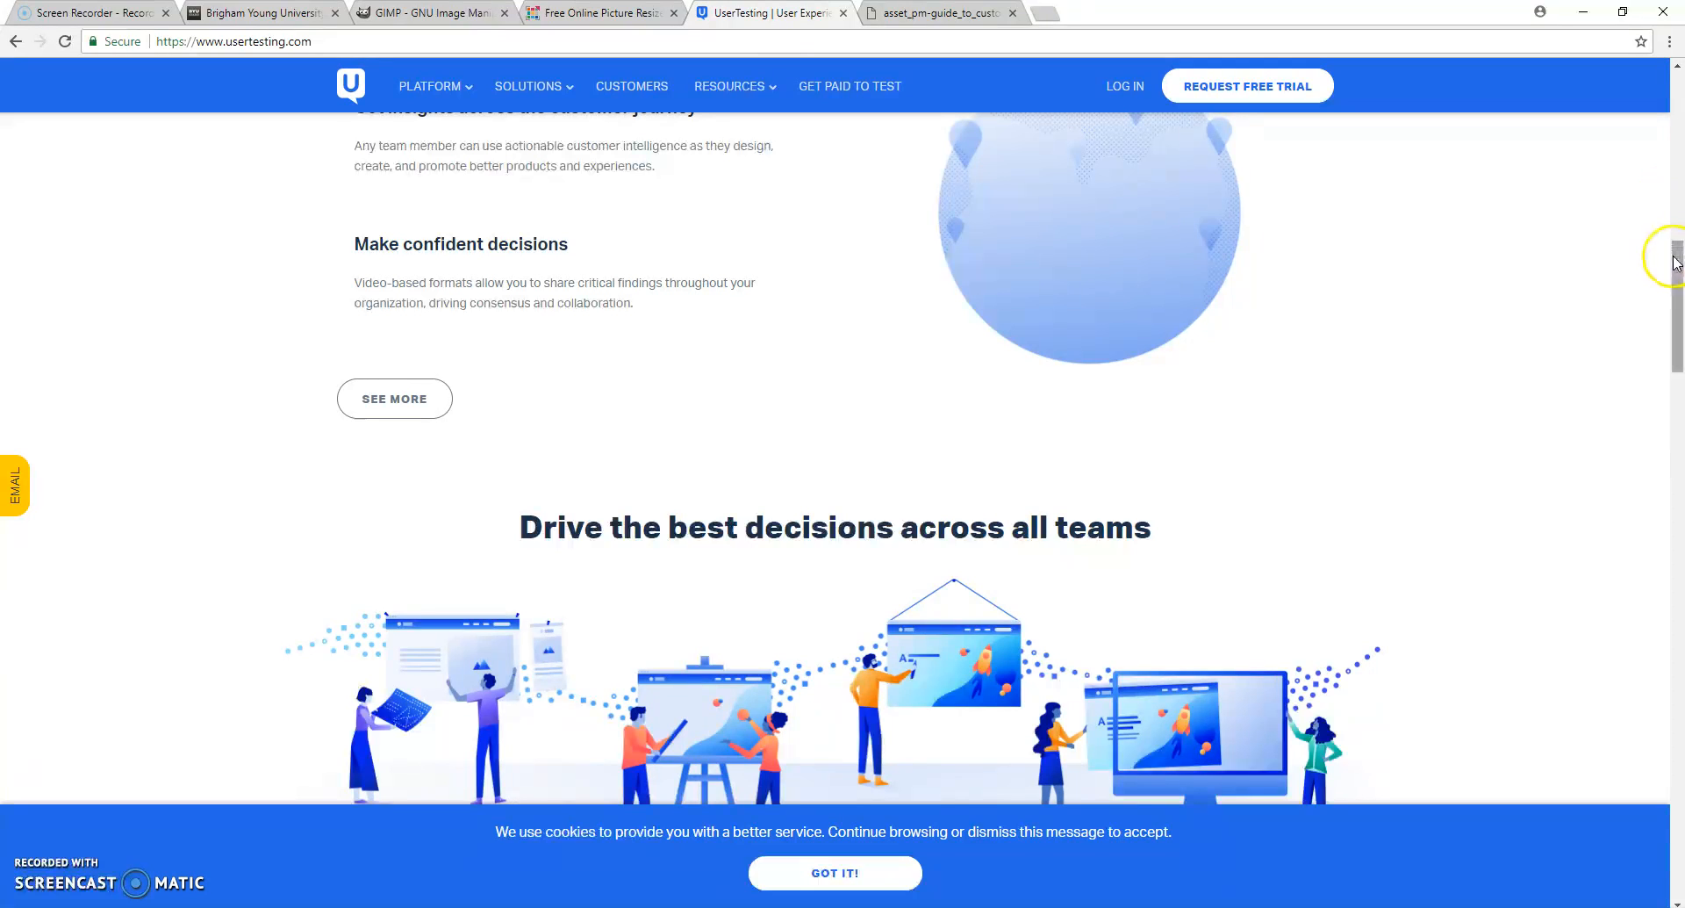
drag(1674, 256, 1675, 215)
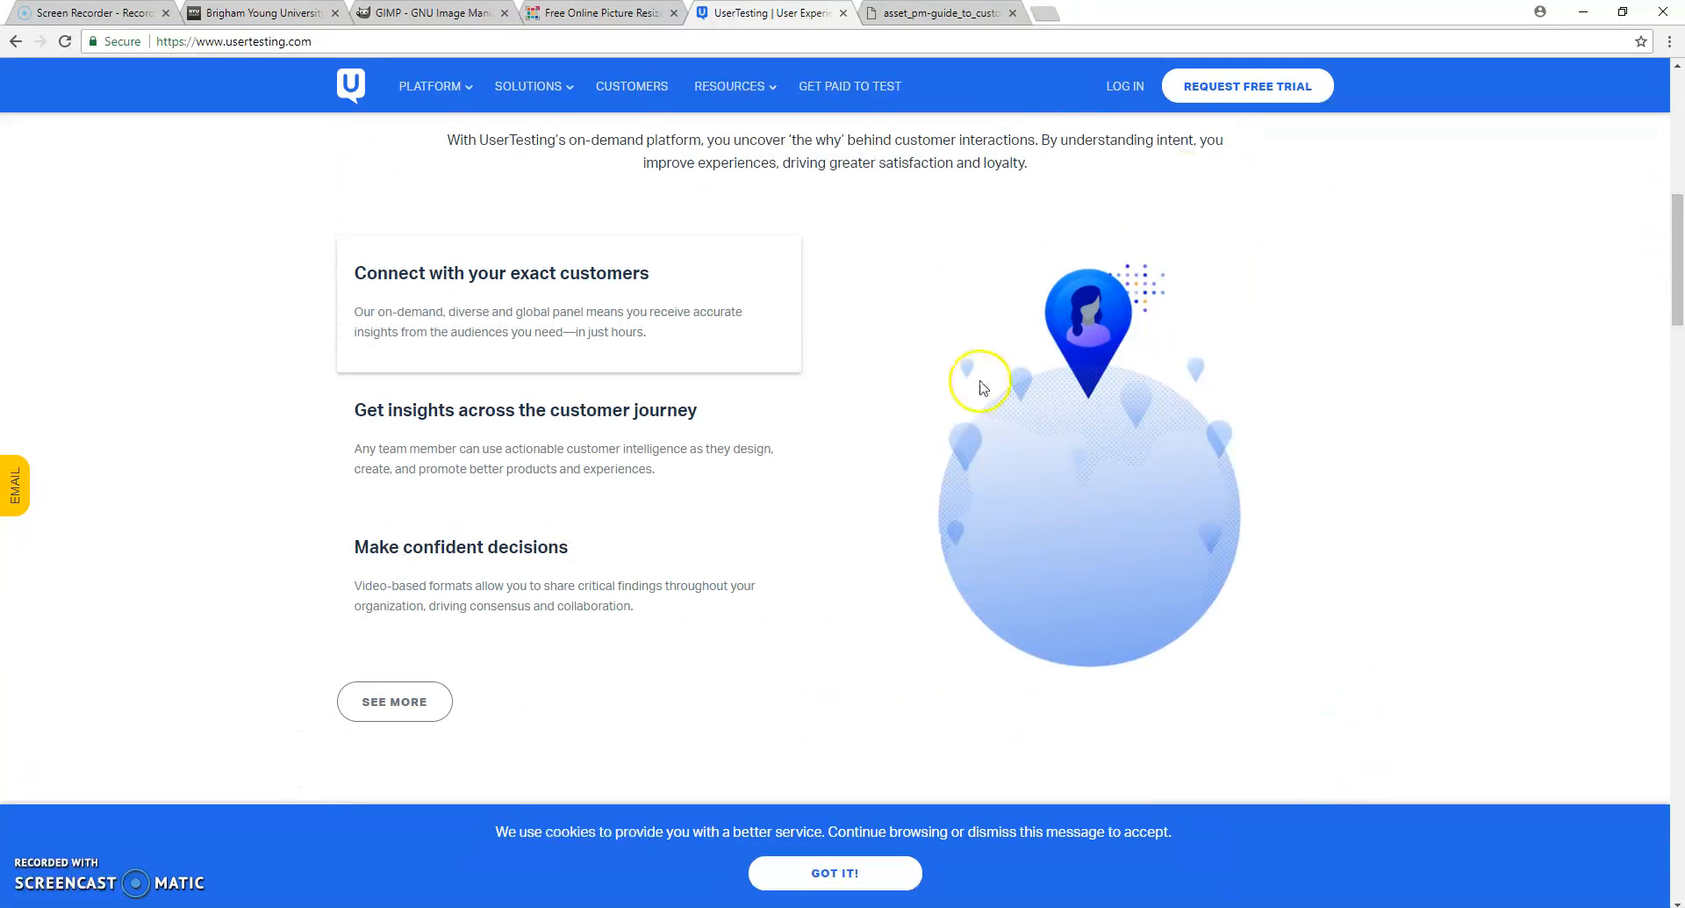
right_click(1086, 471)
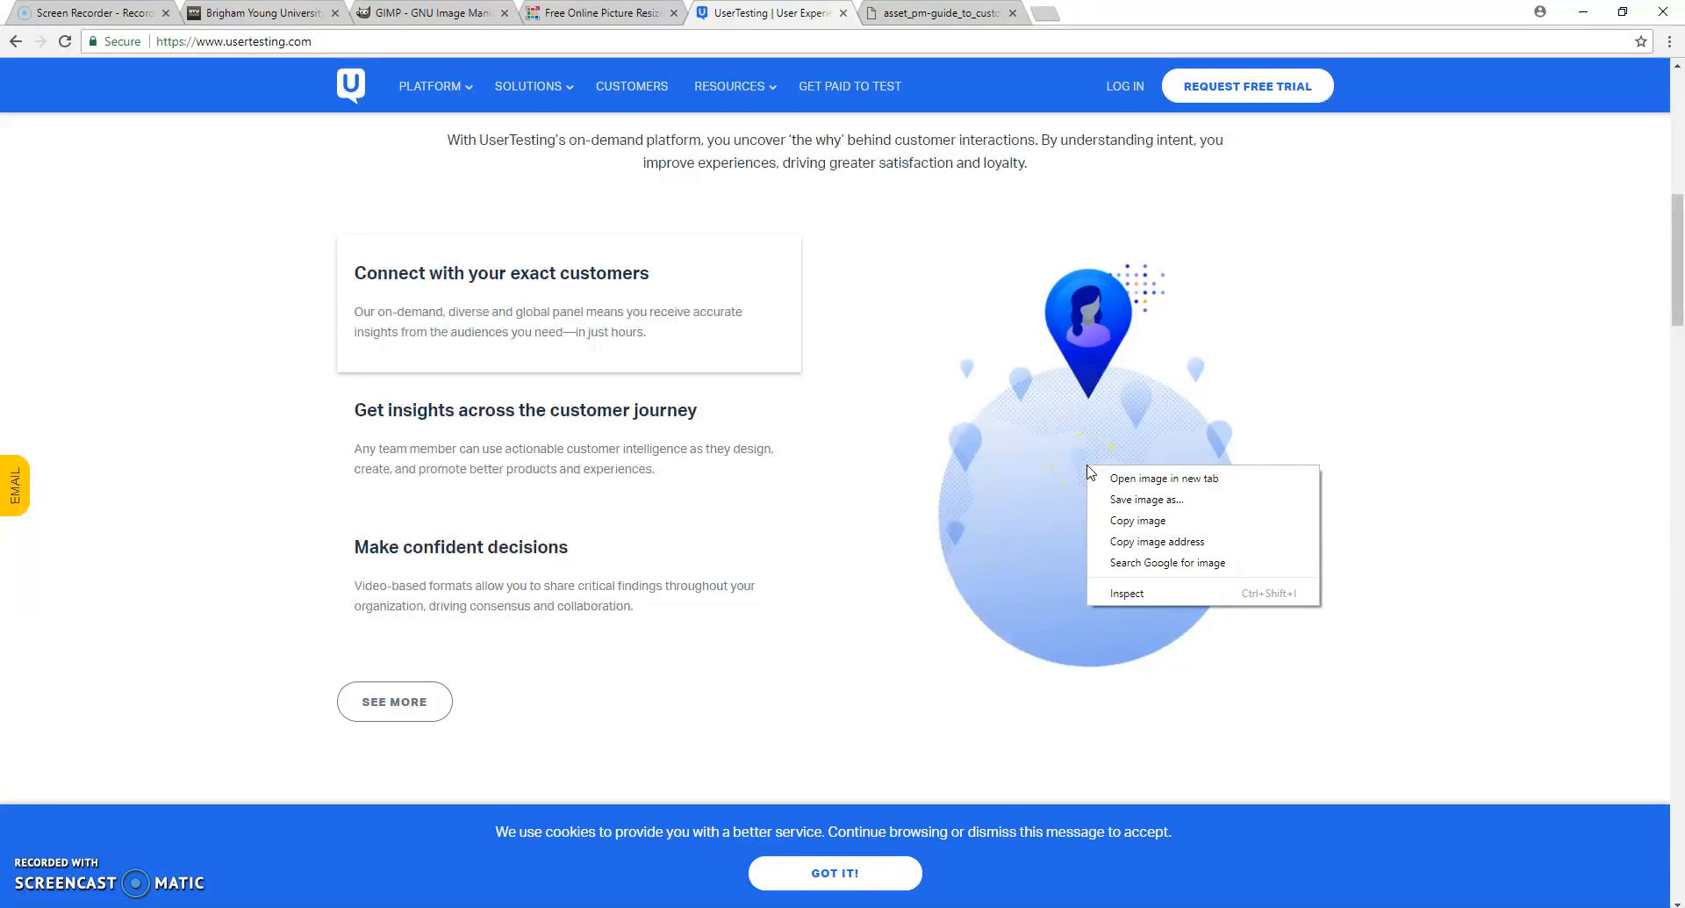
click(1122, 479)
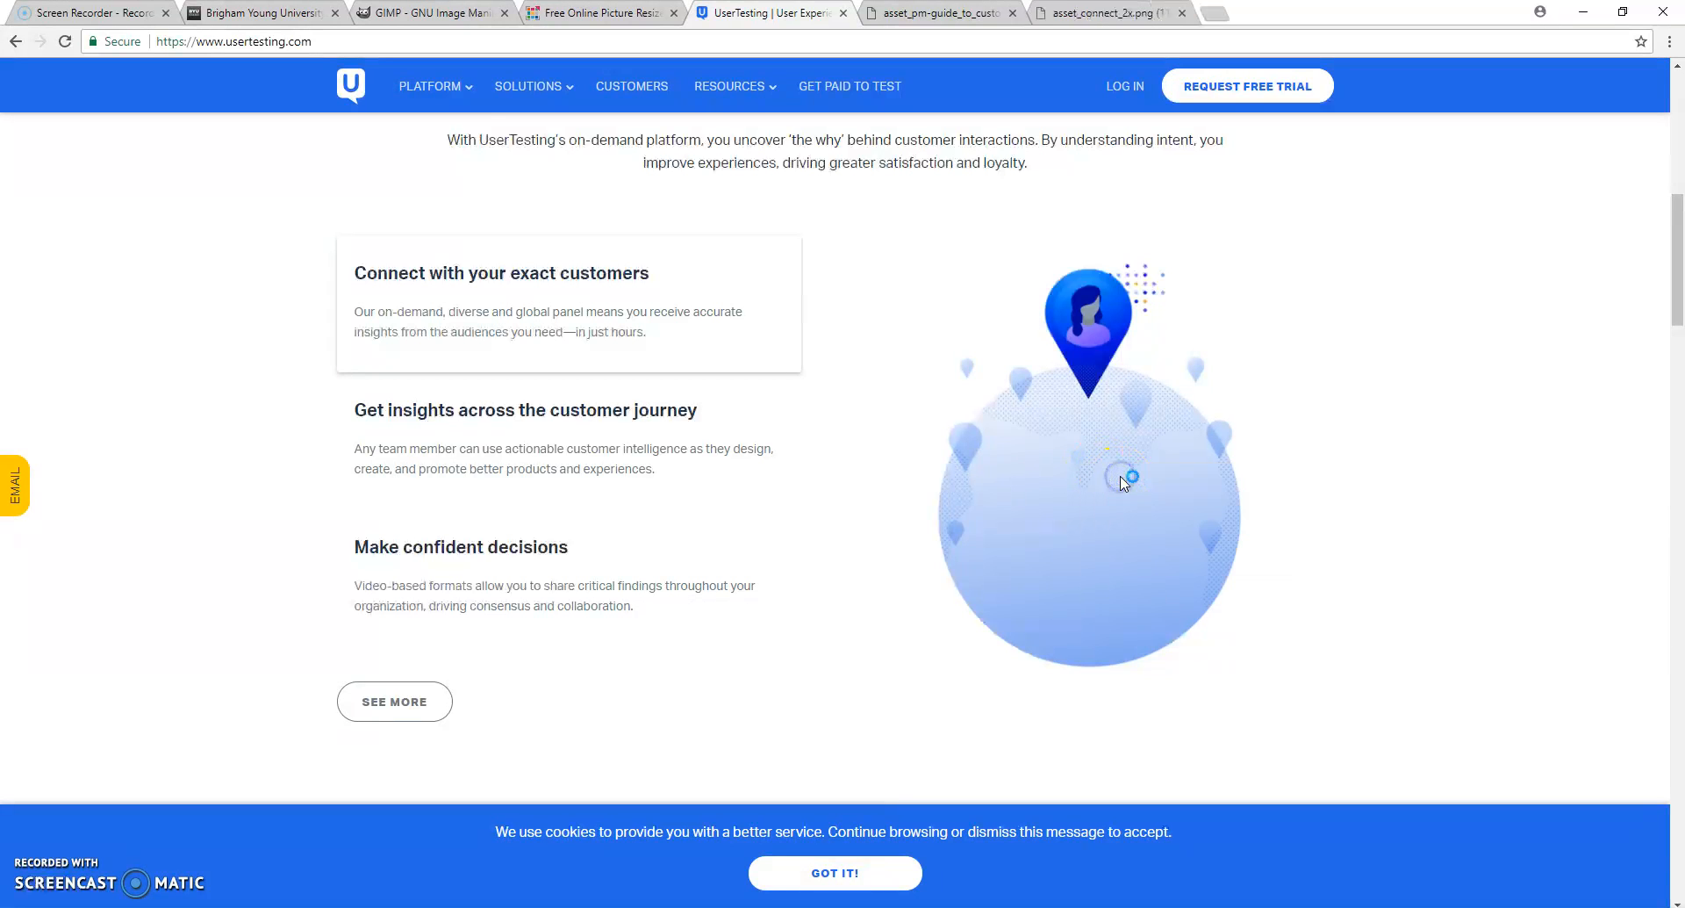
click(1112, 16)
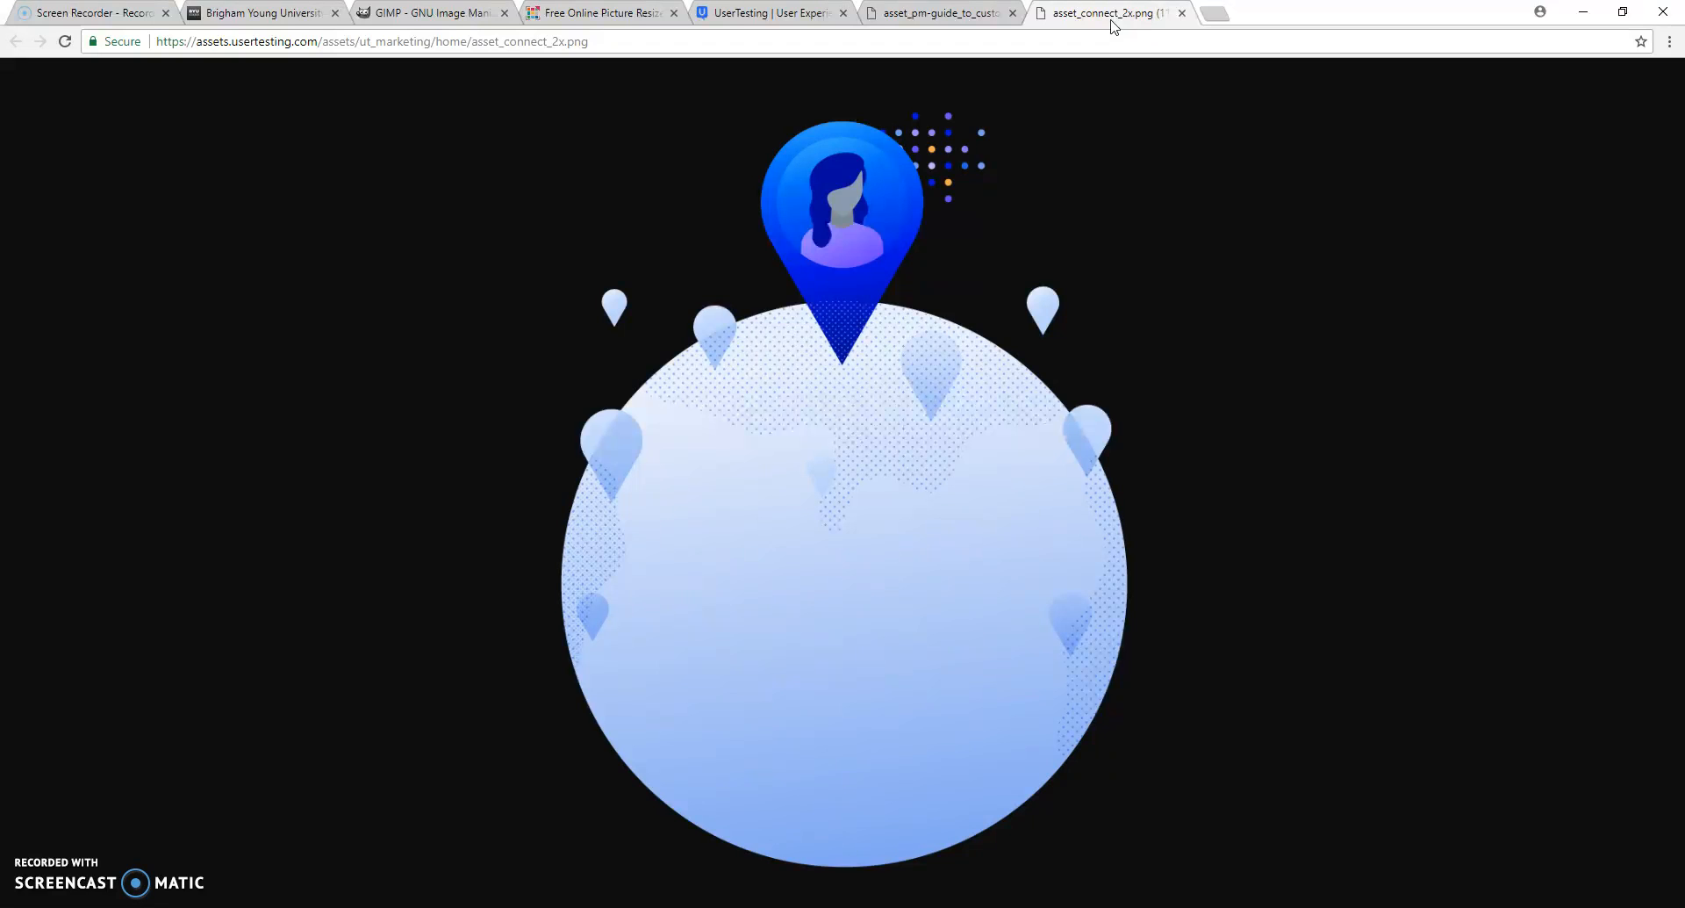
- Review the ebook photo in its own tab again and return to the UserTesting page
click(943, 14)
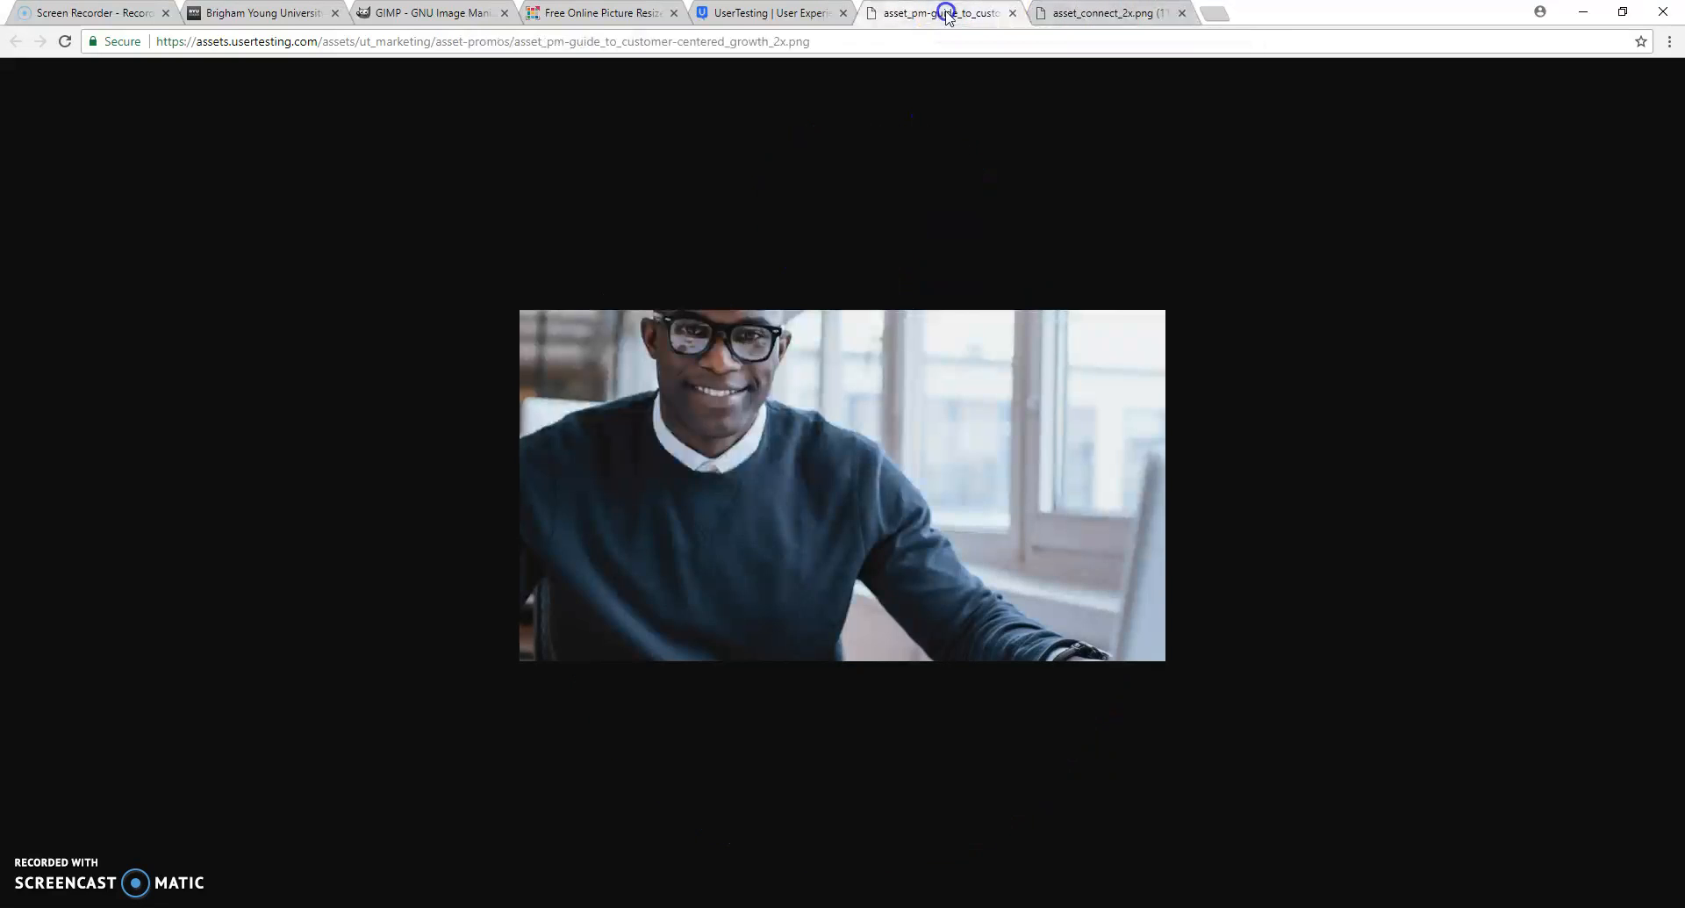
click(758, 13)
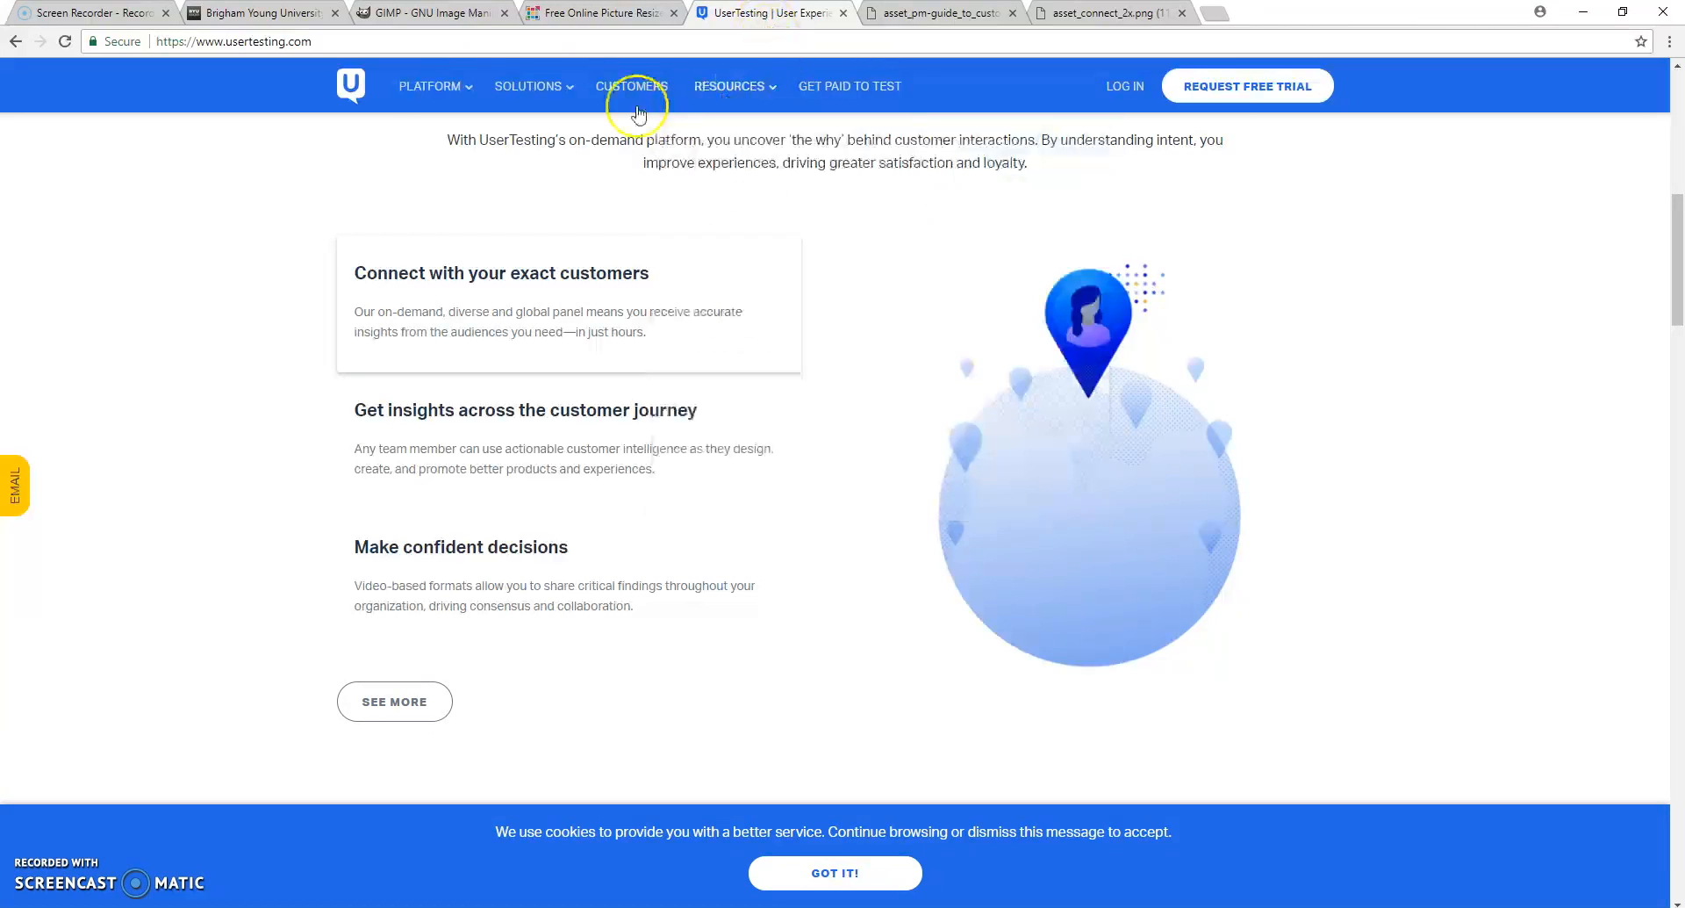
mouse_move(430, 83)
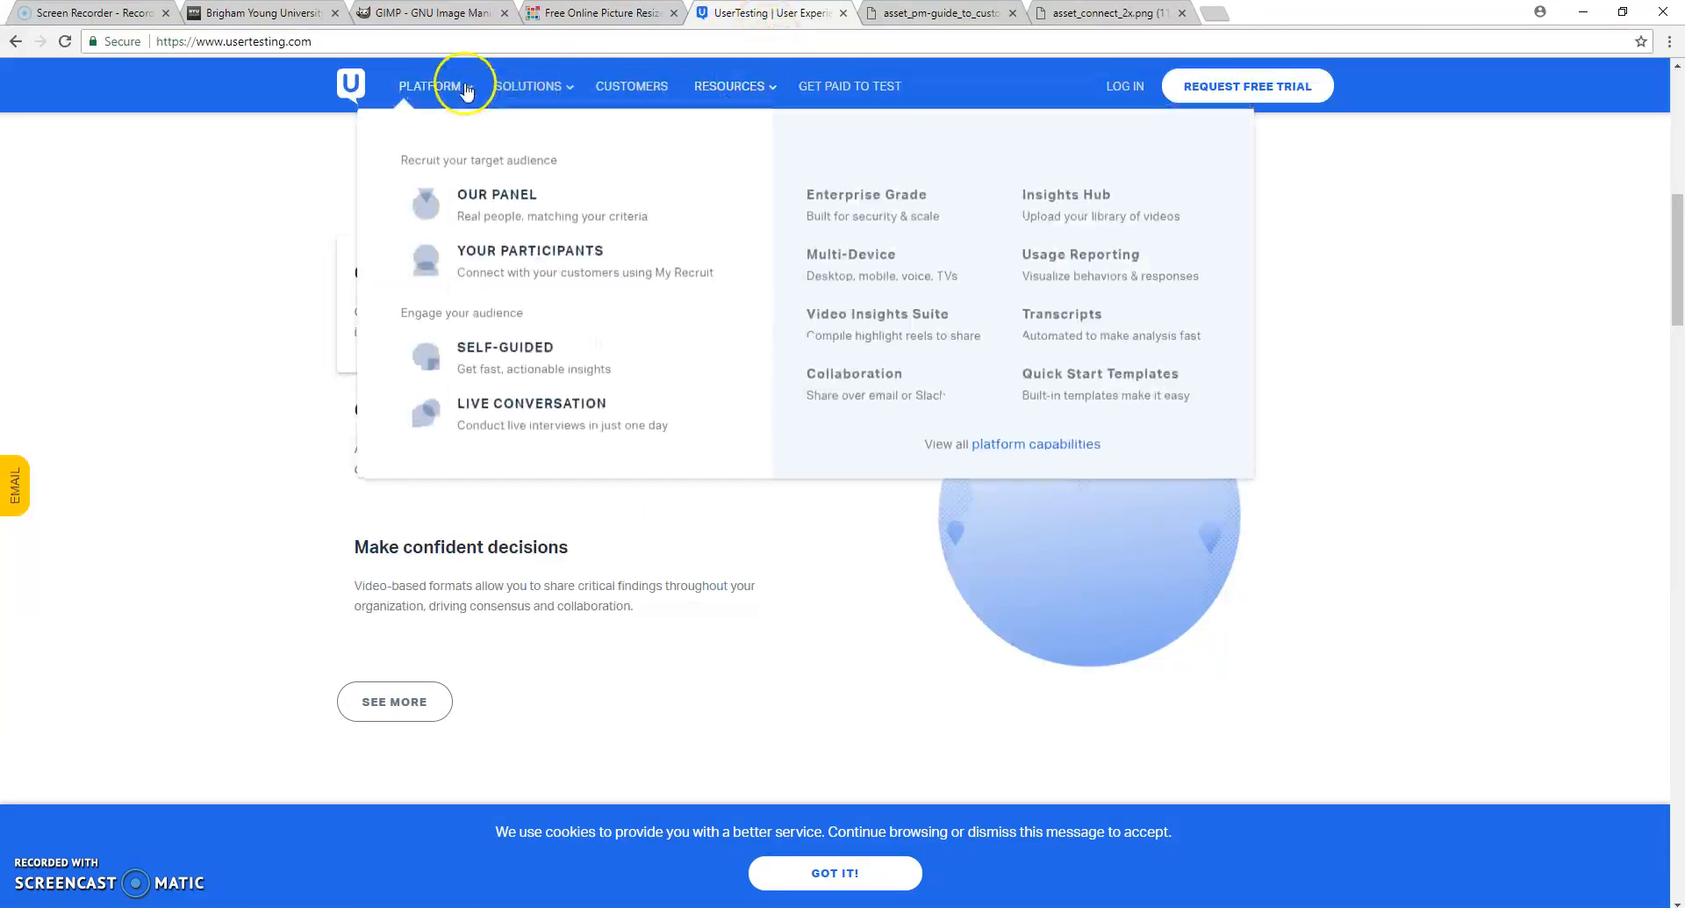
- View the GIMP website and switch to the GIMP program with the sunny-banner image
click(408, 13)
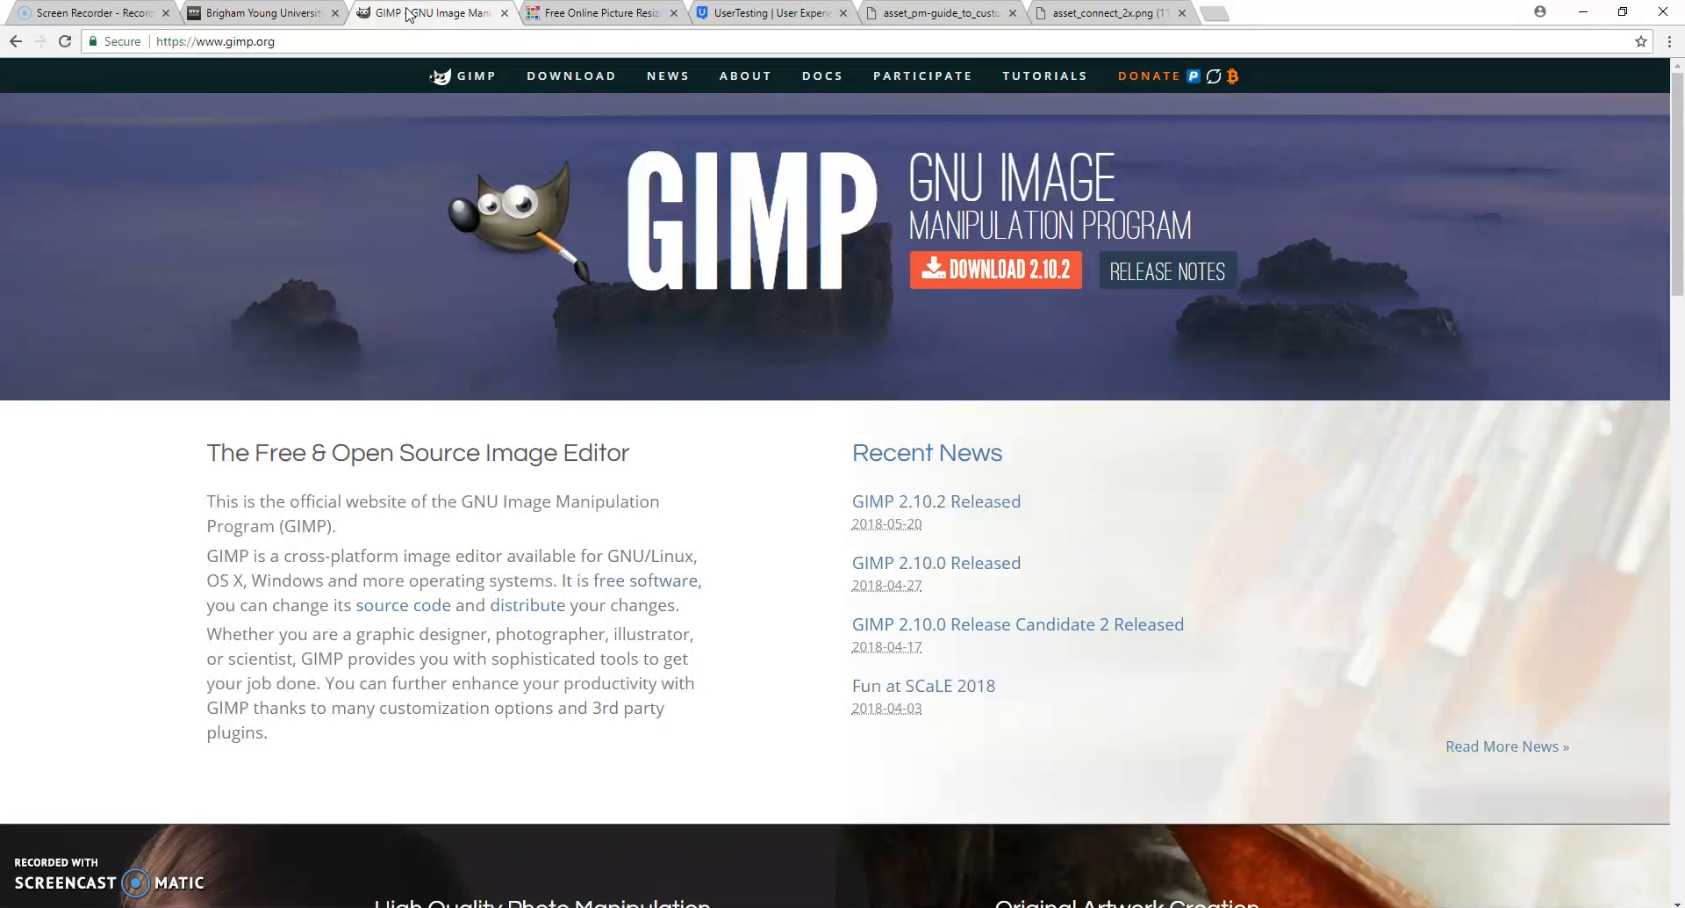
key(alt+Tab)
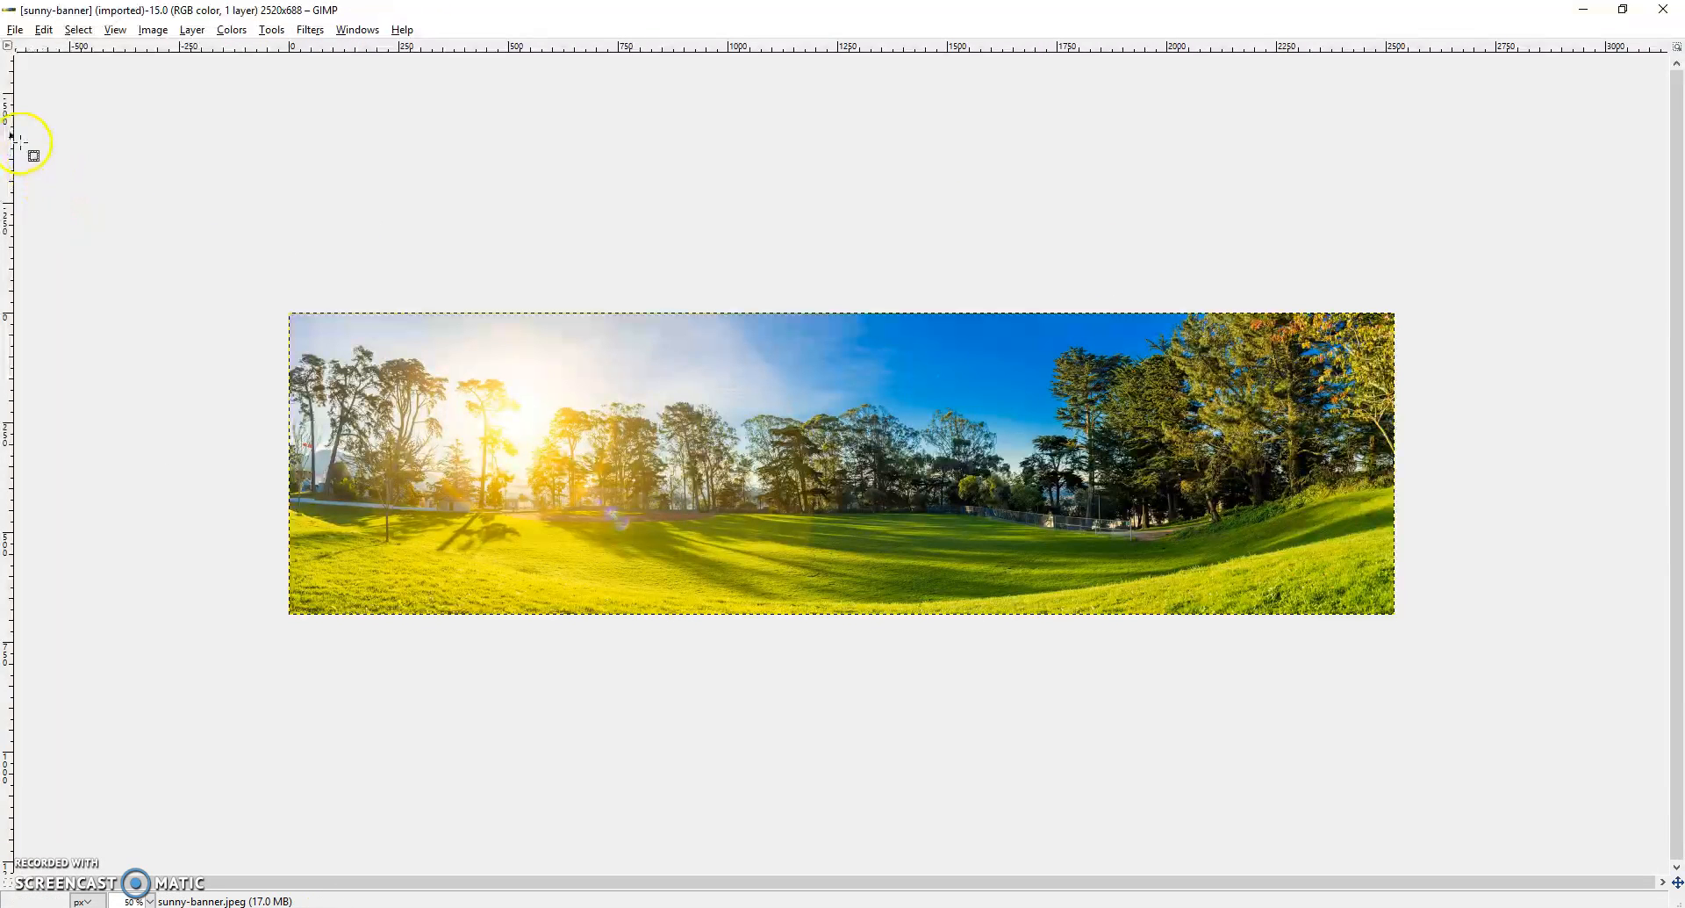
click(14, 32)
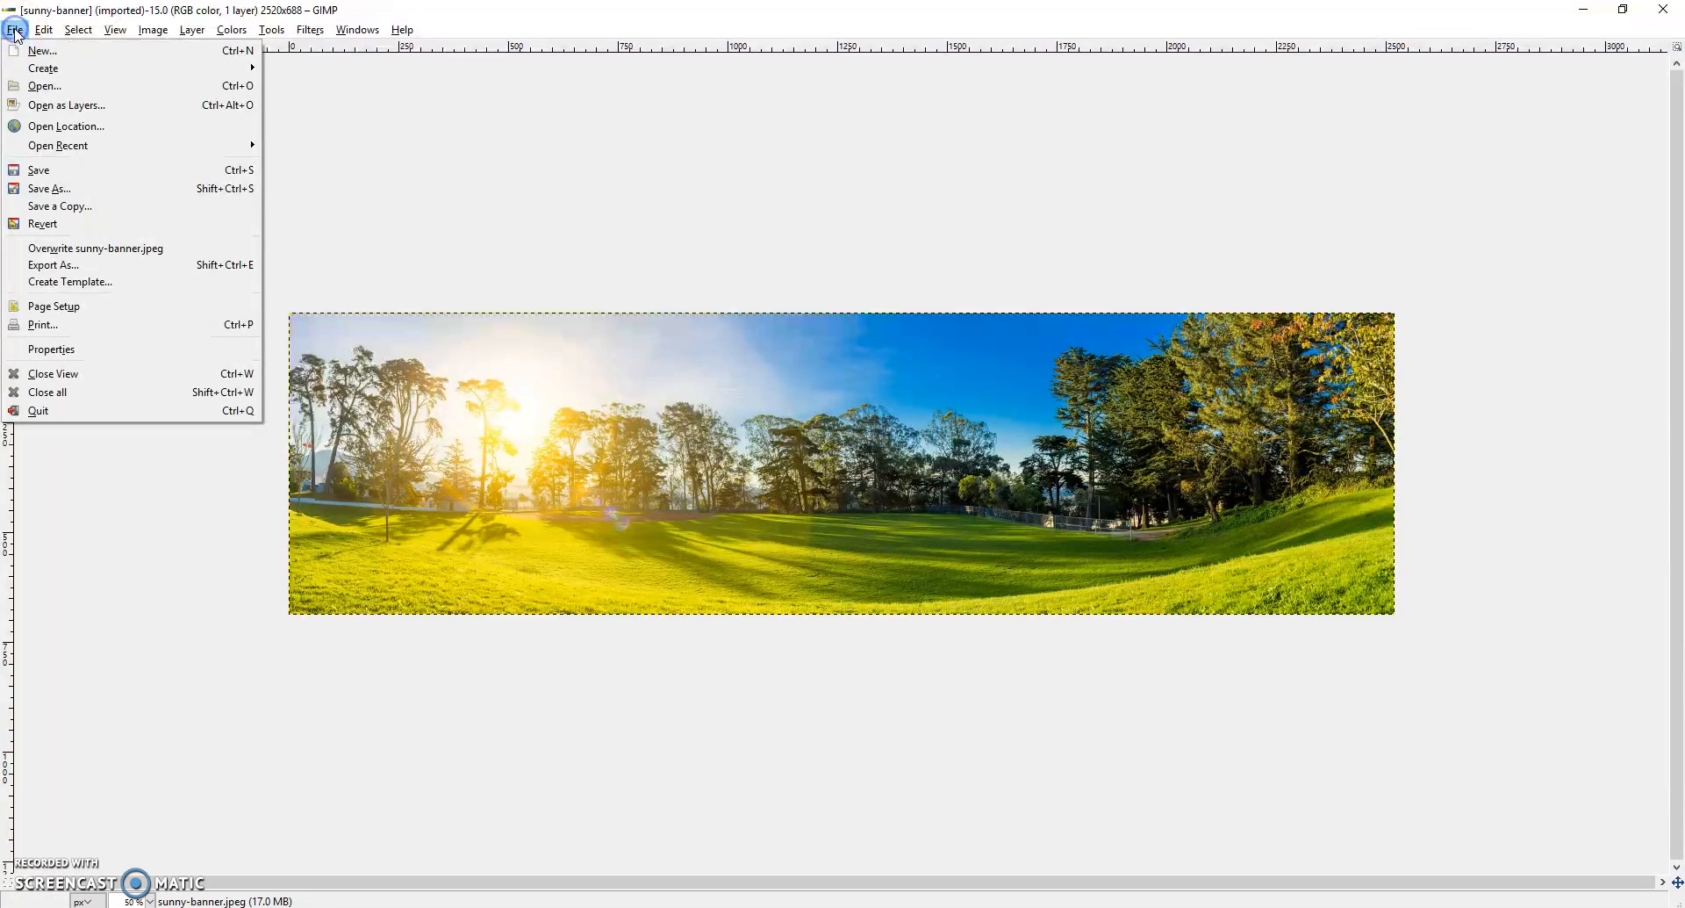
click(432, 195)
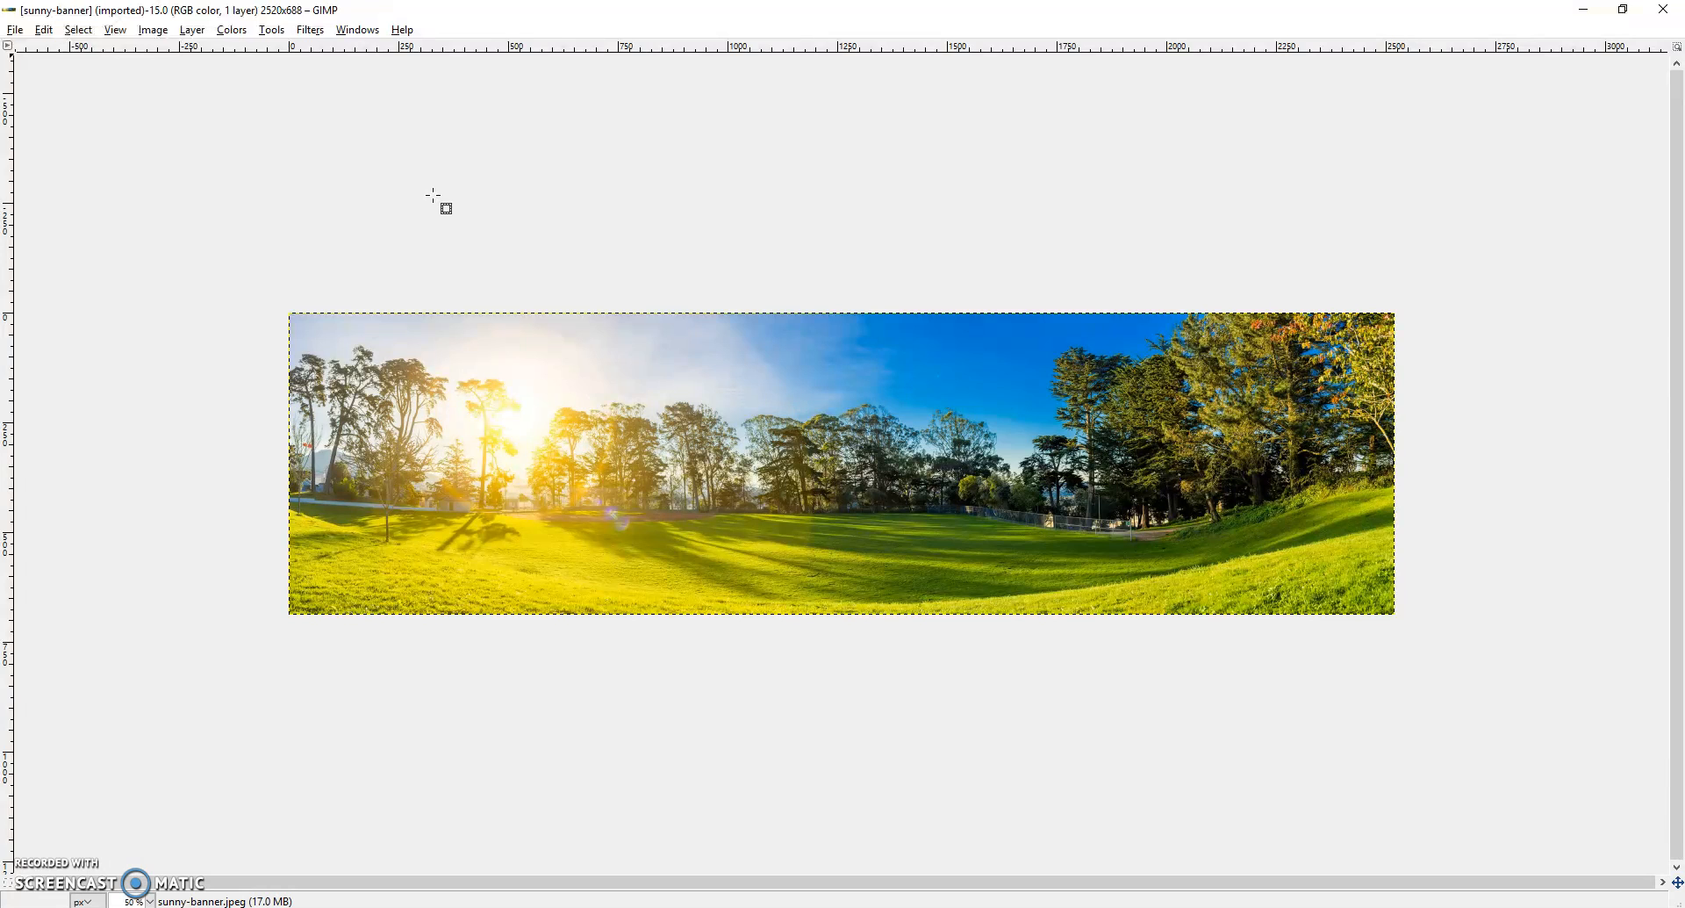
- Scale the sunny-banner image to a width of 1200 px, keeping its proportions
click(150, 30)
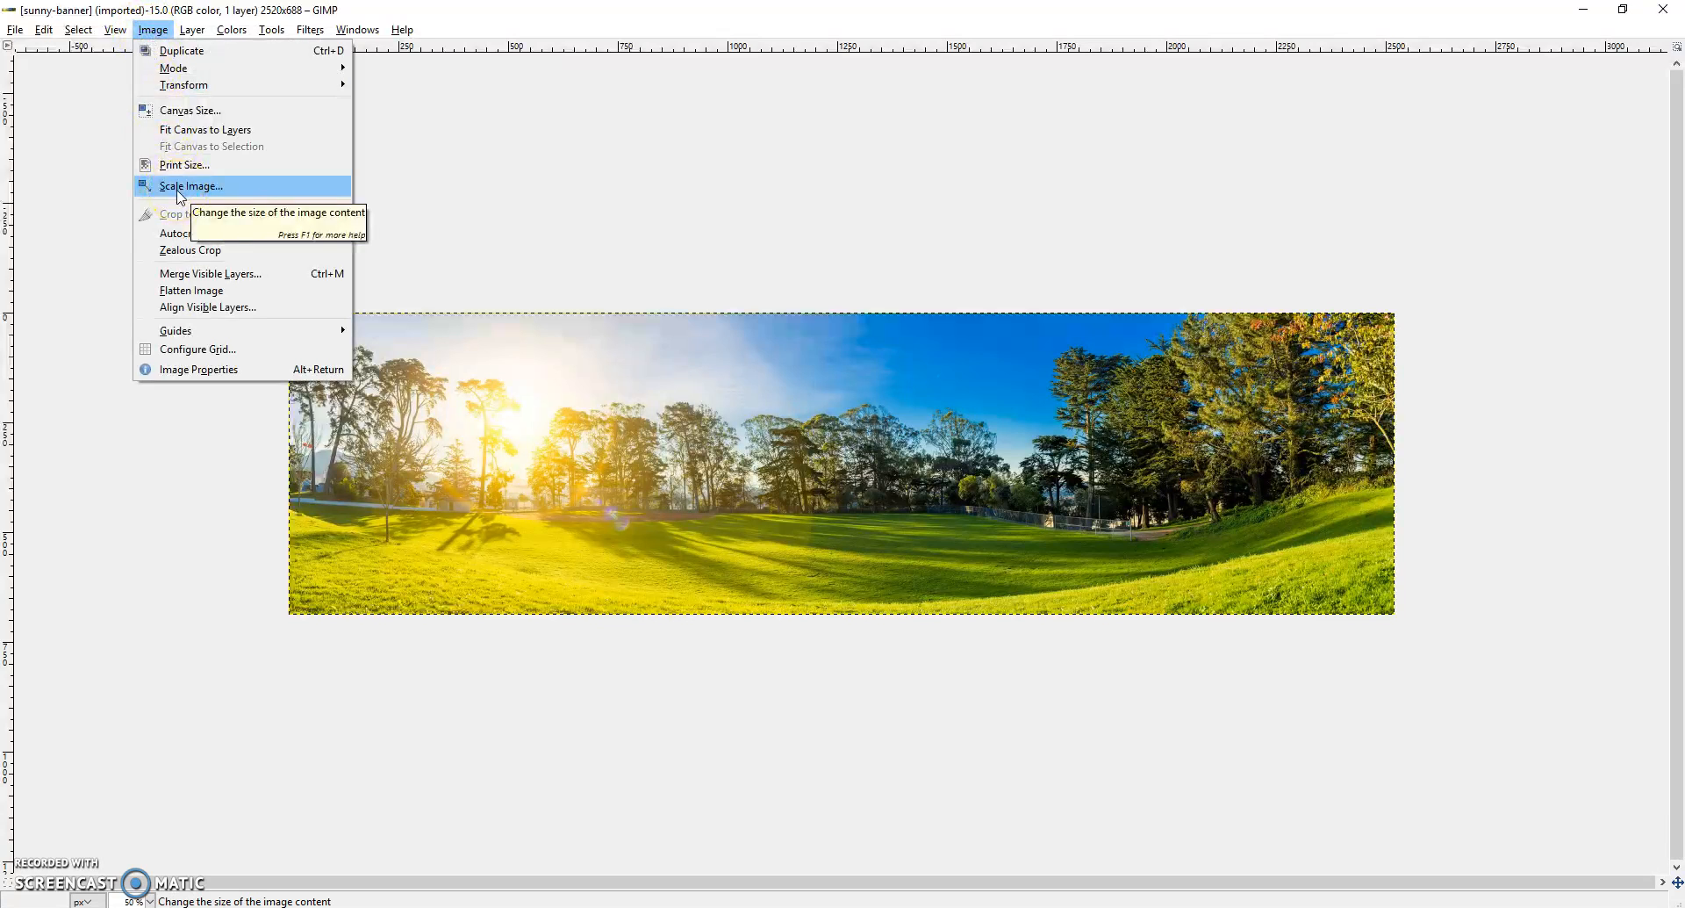
click(178, 186)
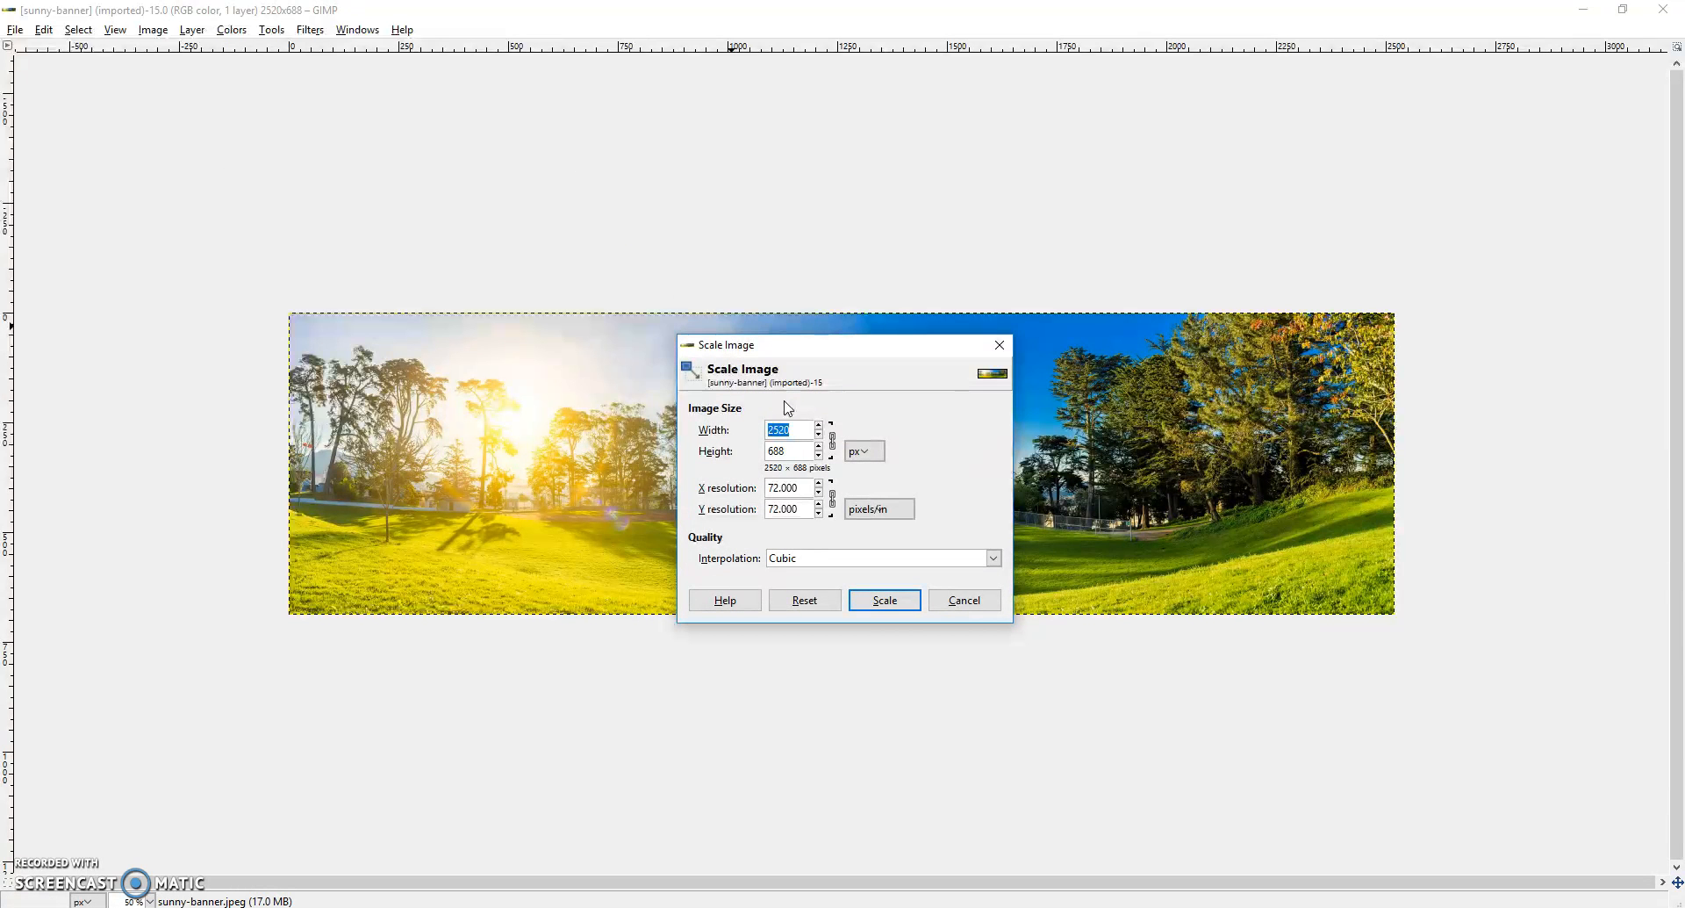
click(797, 429)
text(1200)
click(812, 453)
key(Tab)
click(883, 598)
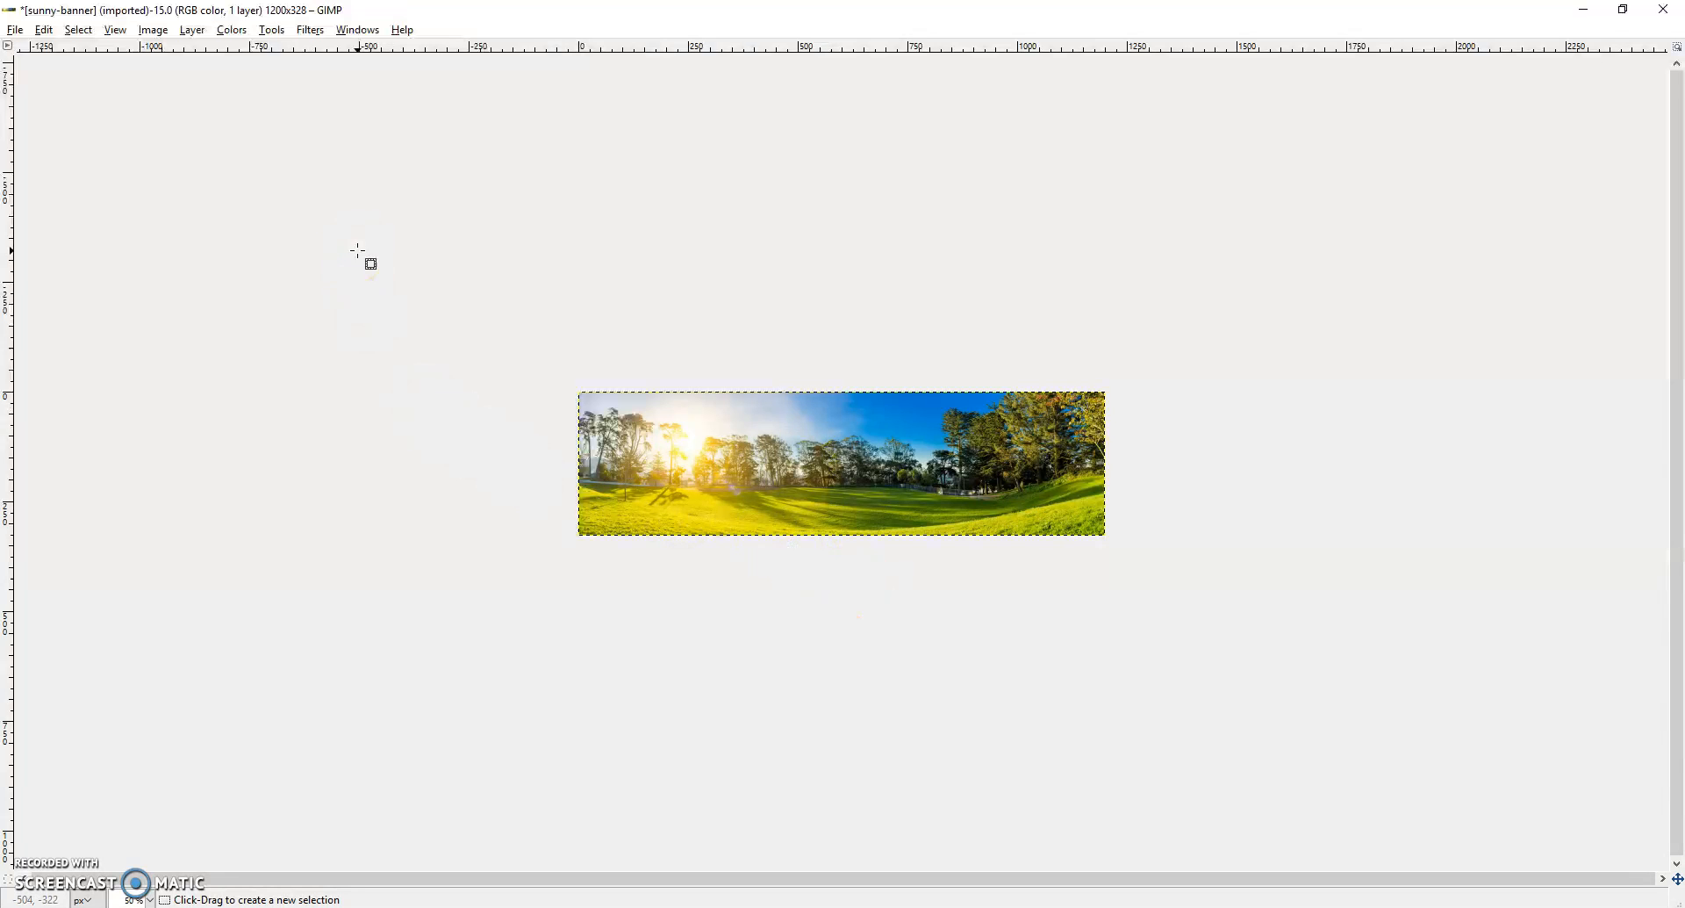
- Crop the sunny-banner image to a full-height rectangular selection of its sunlit half, about 616 x 320 px
click(272, 30)
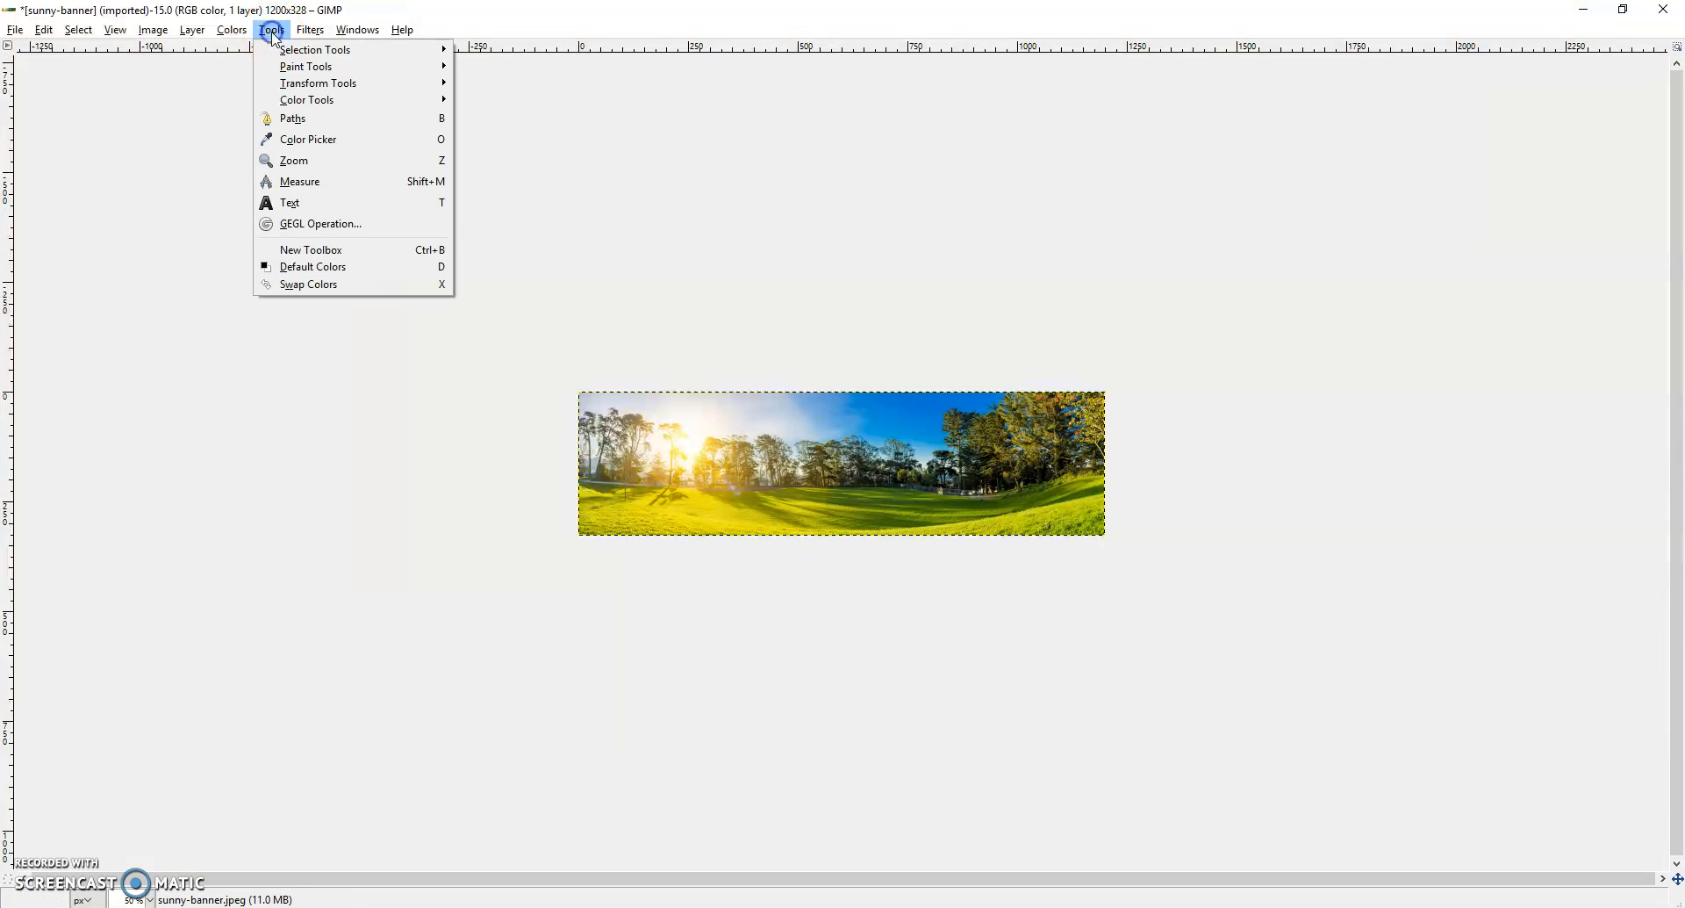
mouse_move(283, 52)
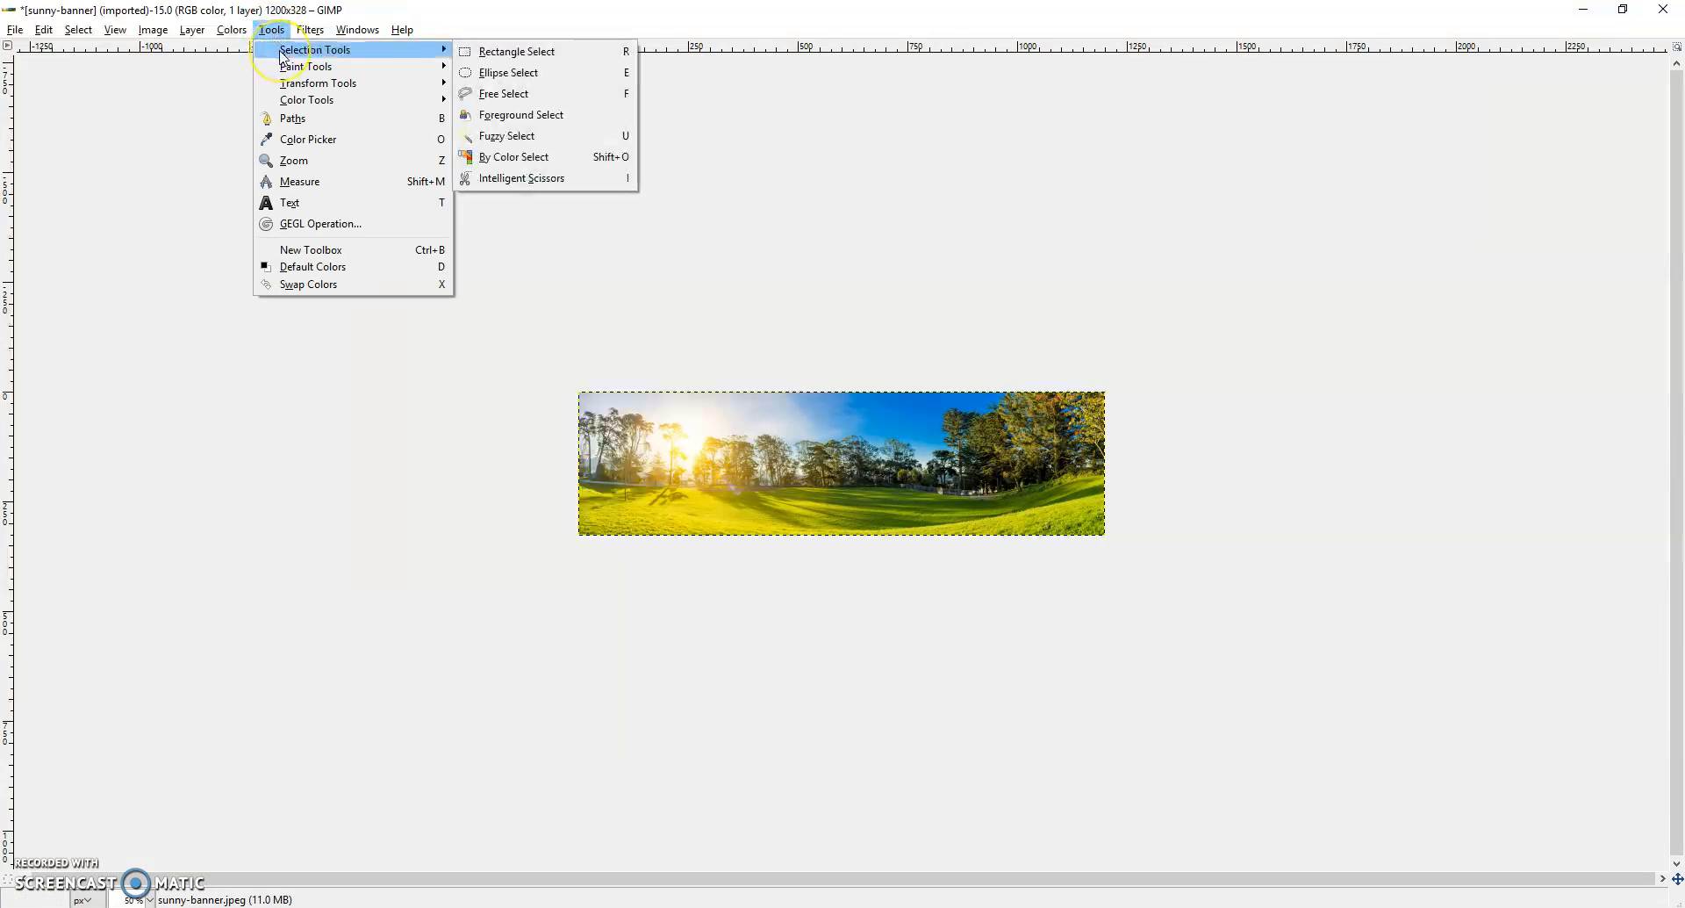
click(435, 50)
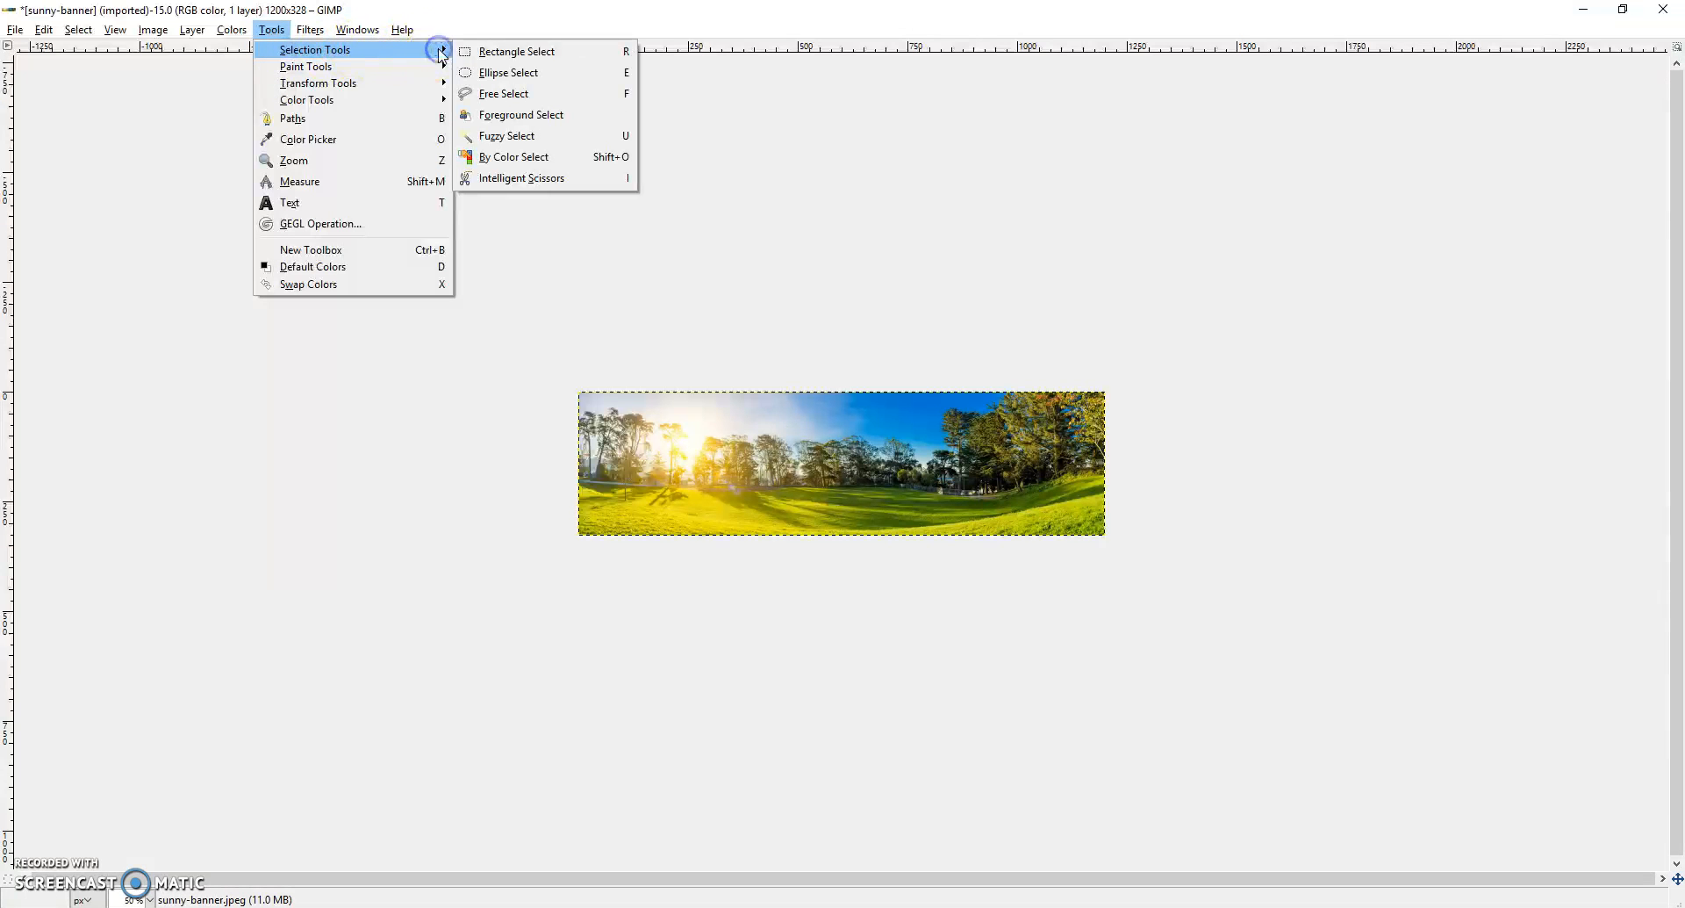
click(503, 53)
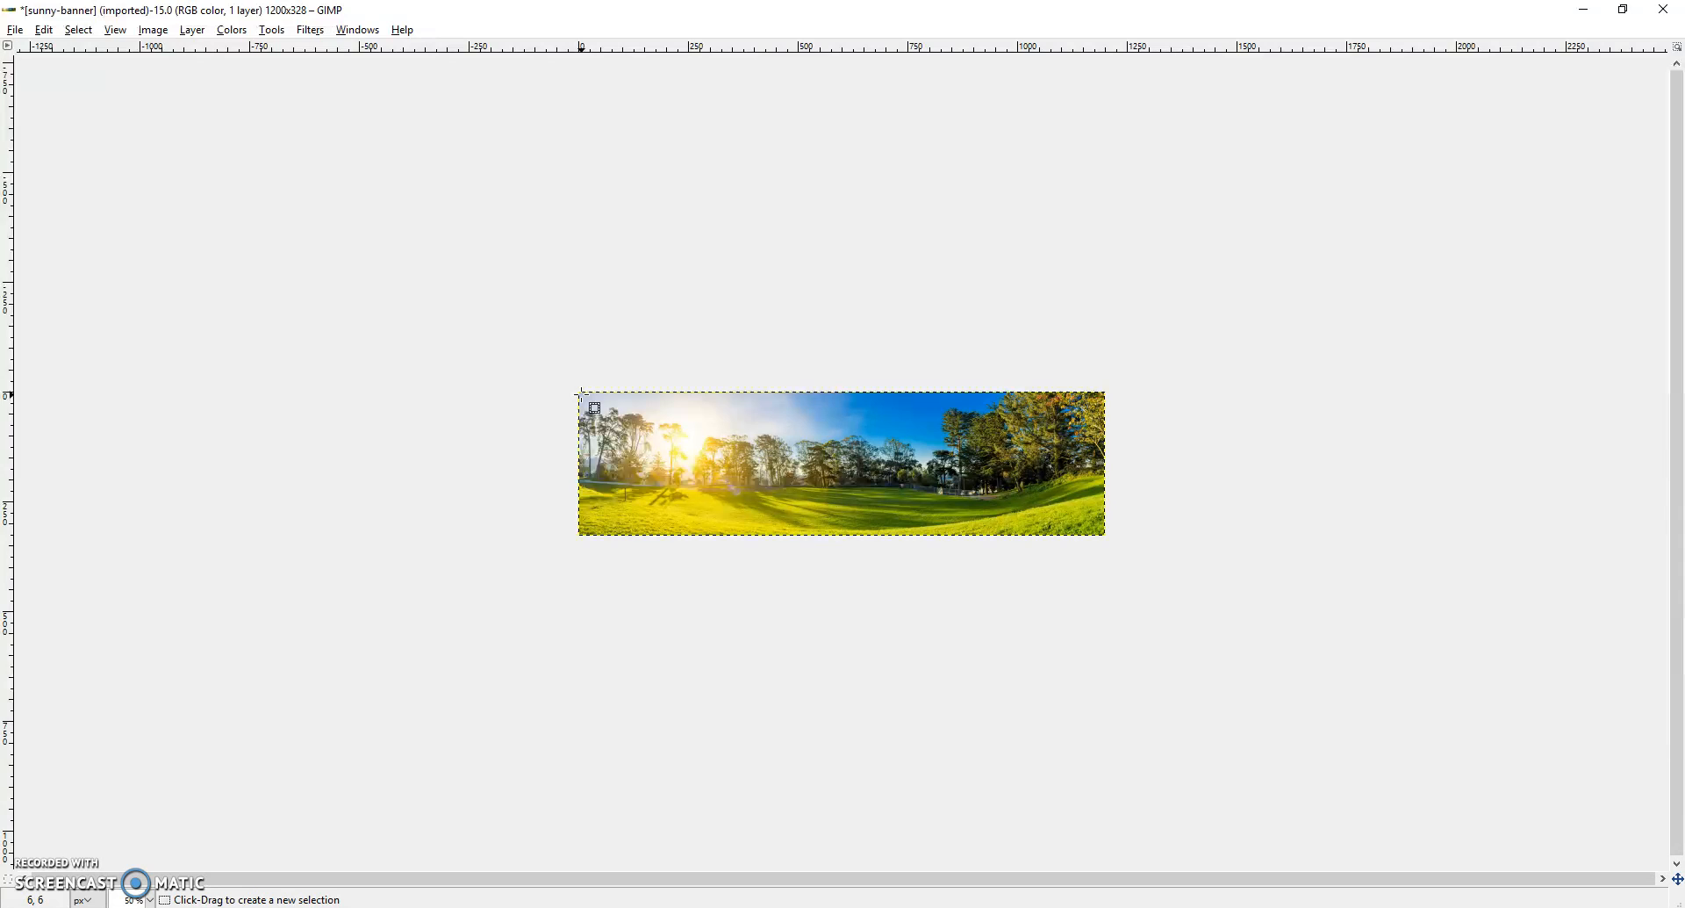
drag(581, 393, 851, 535)
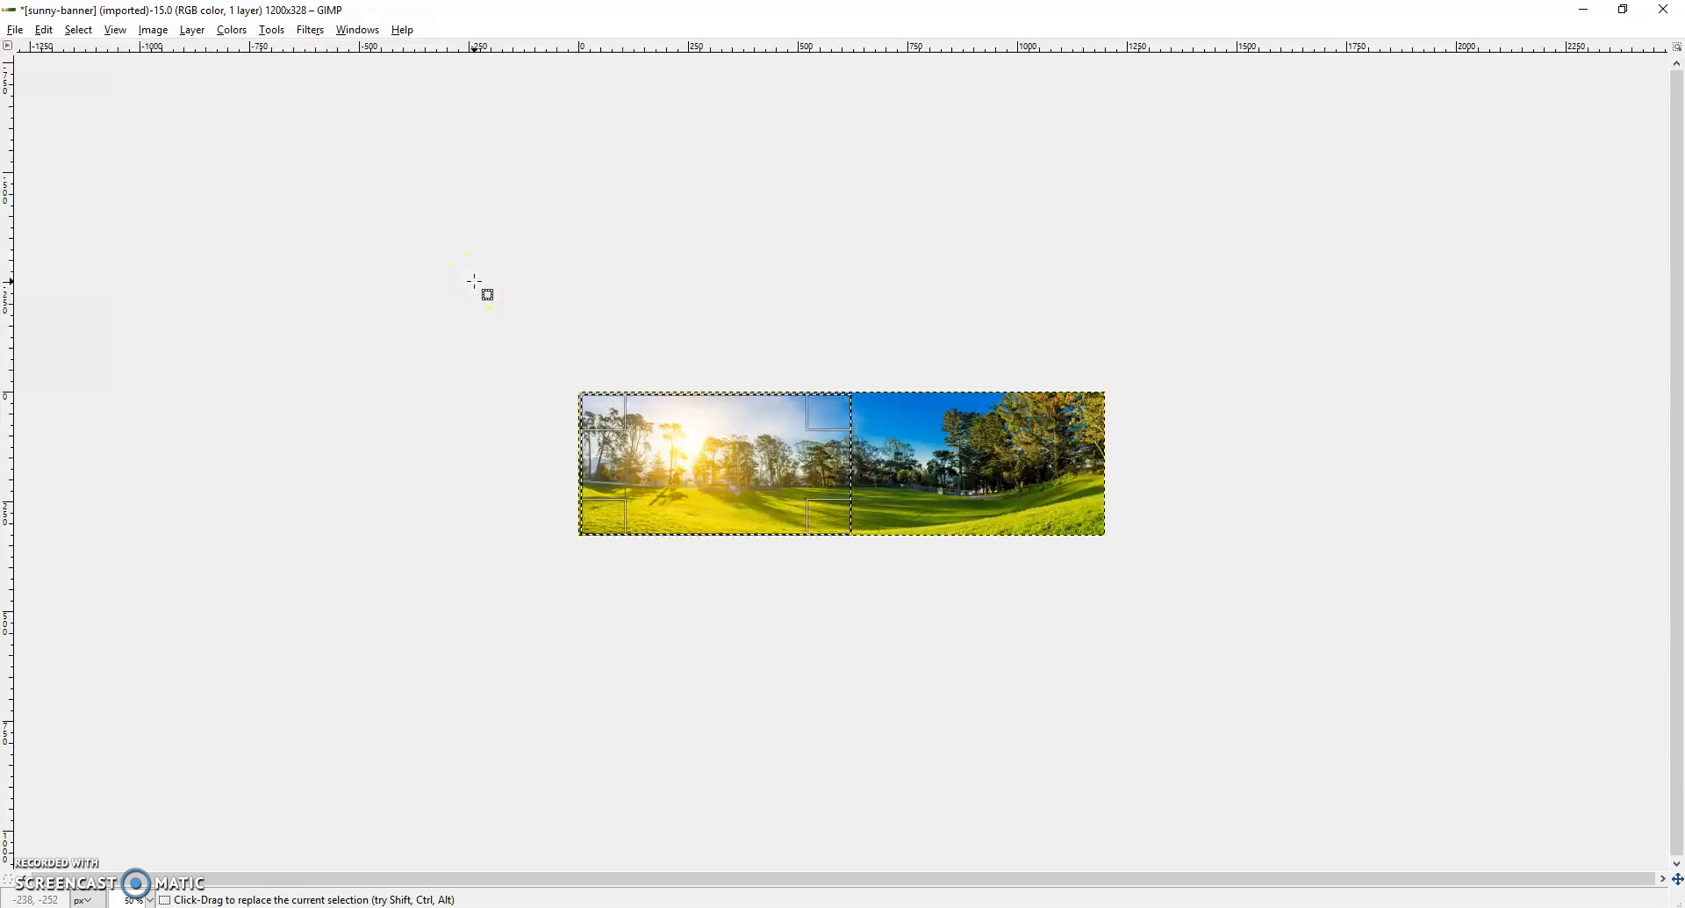
click(152, 31)
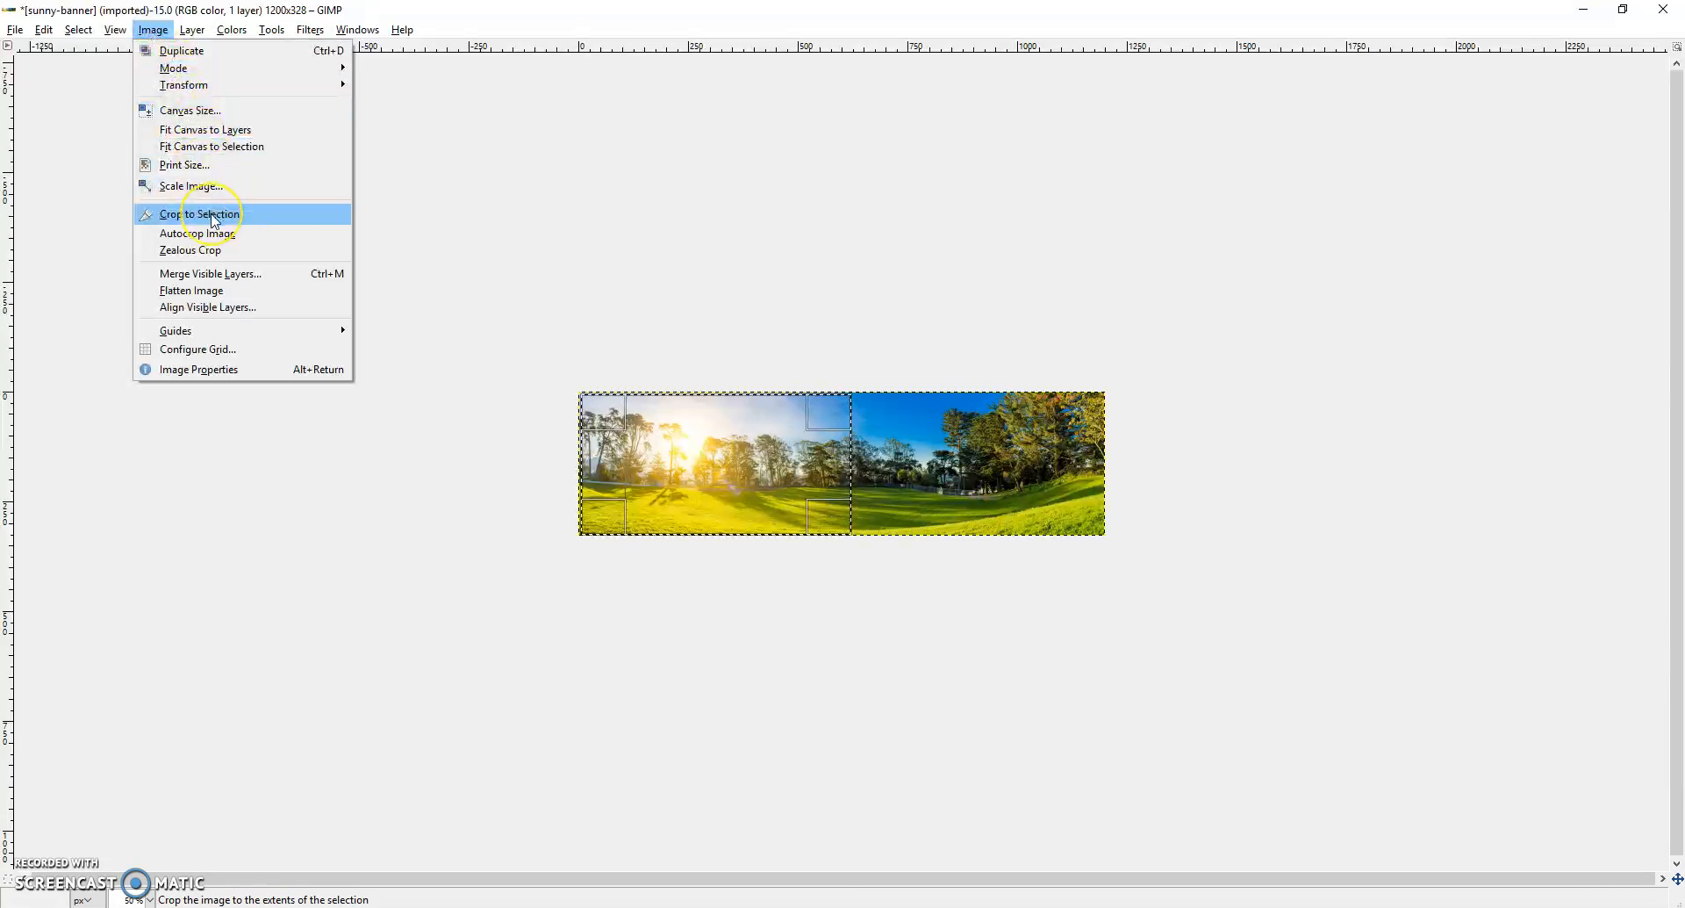
click(215, 220)
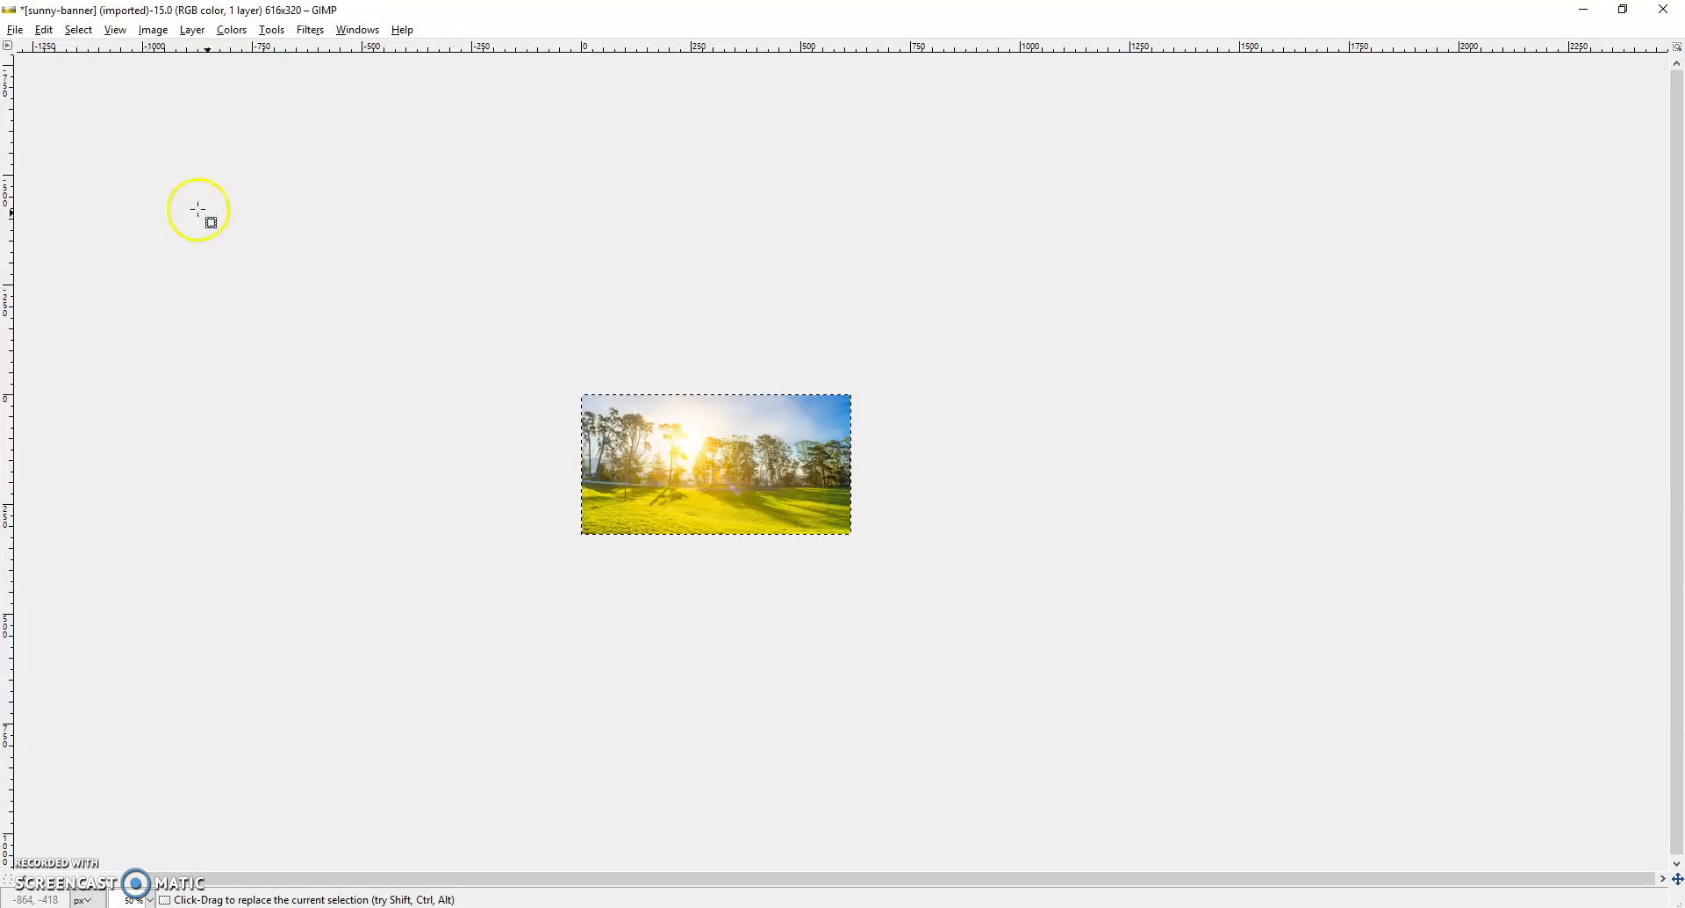
- Export the cropped image to the images folder as sunny-day-banner.jpeg with a JPEG quality of 72
click(14, 32)
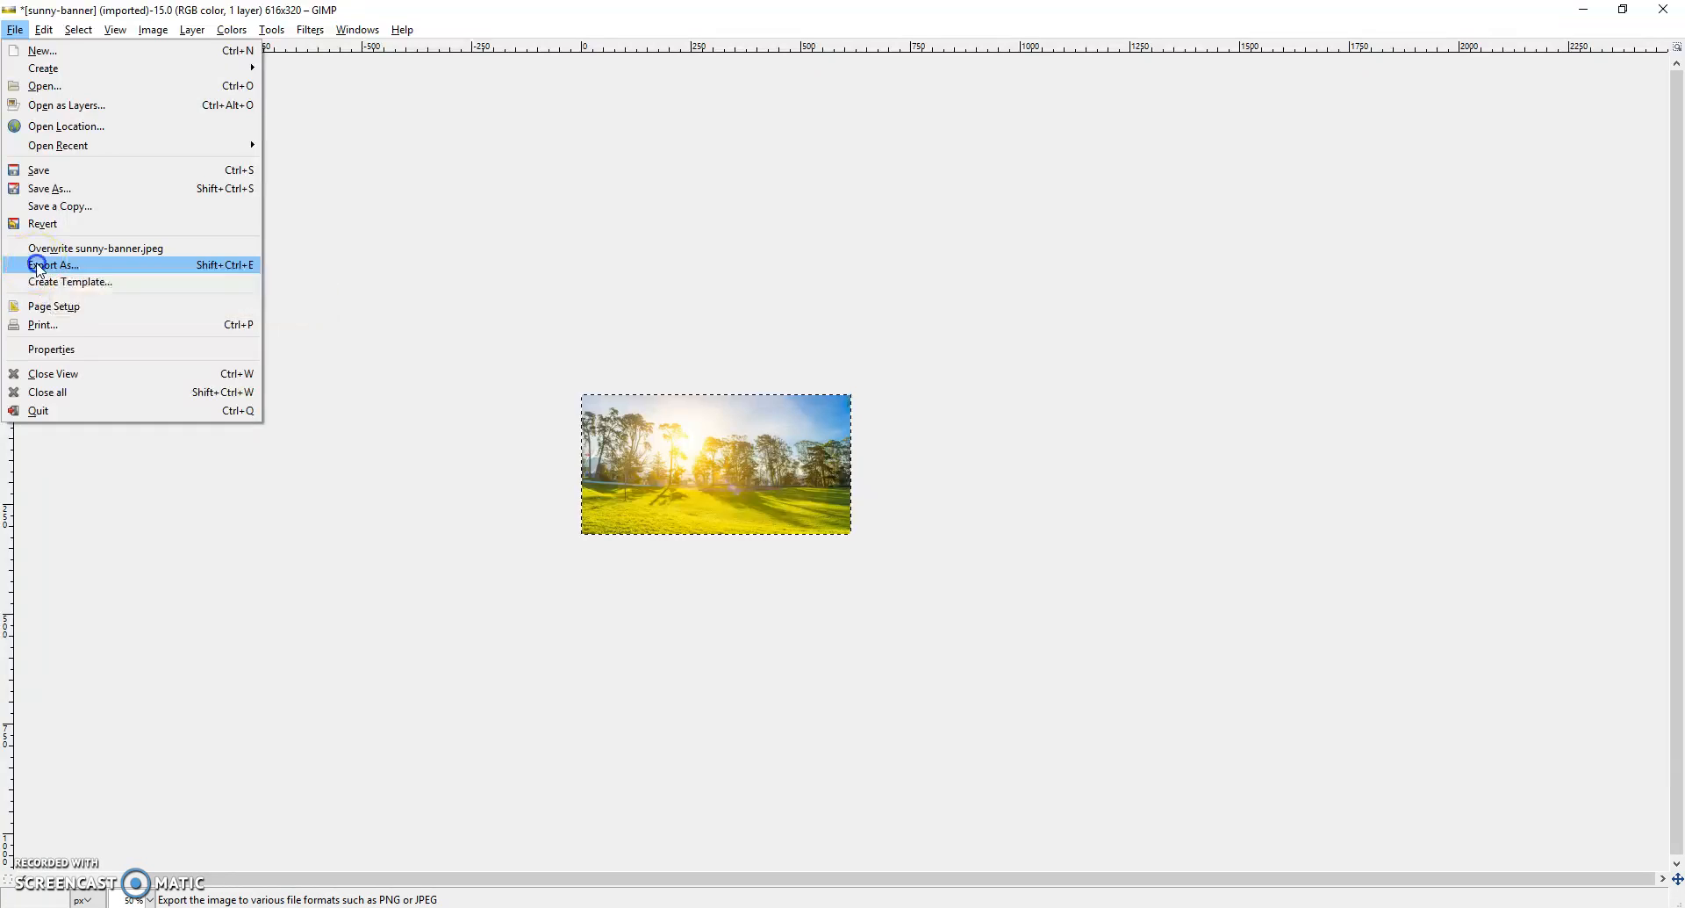
click(29, 266)
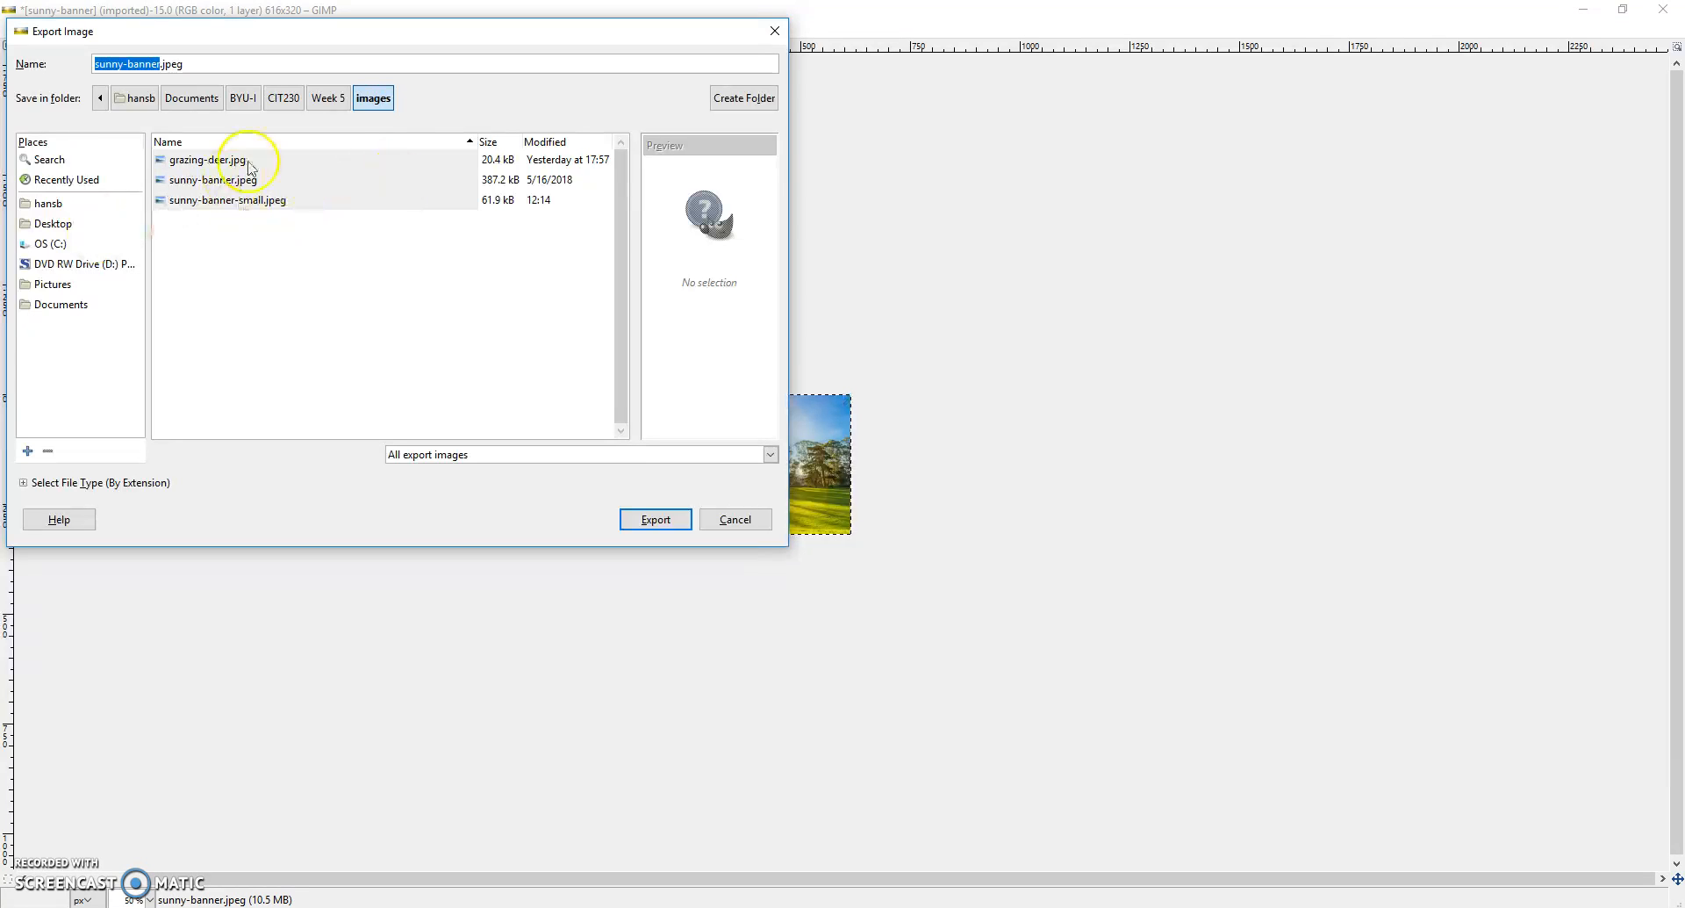
click(165, 64)
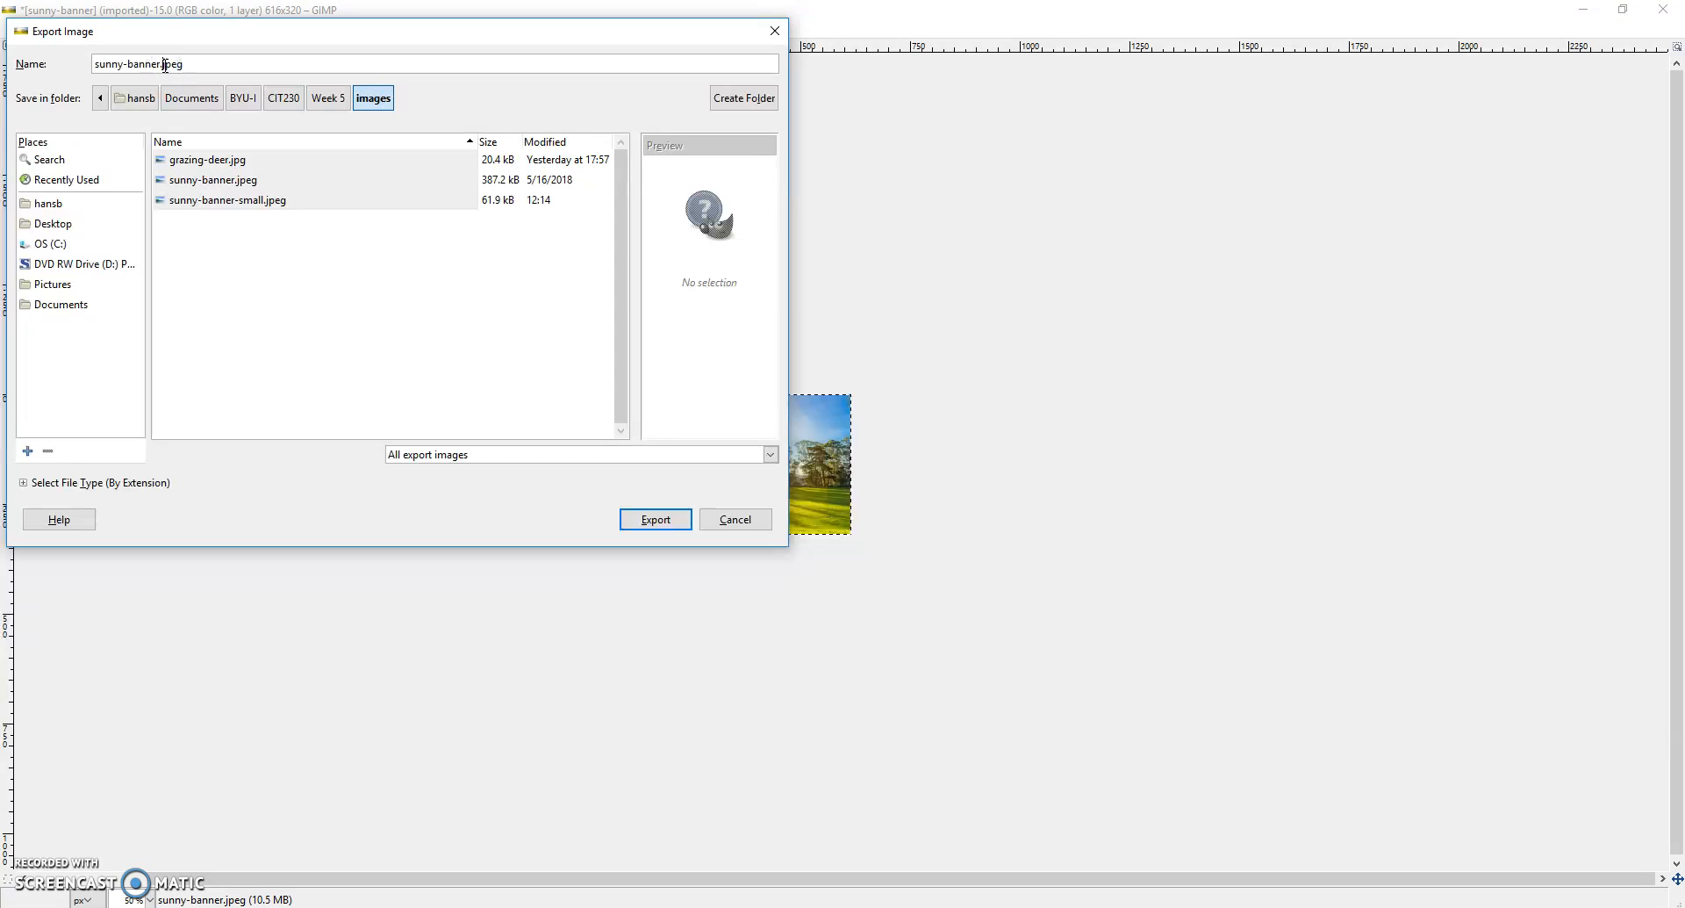
key(Left)
key(Left)
key(Left)
key(Left)
key(Left)
text(day-)
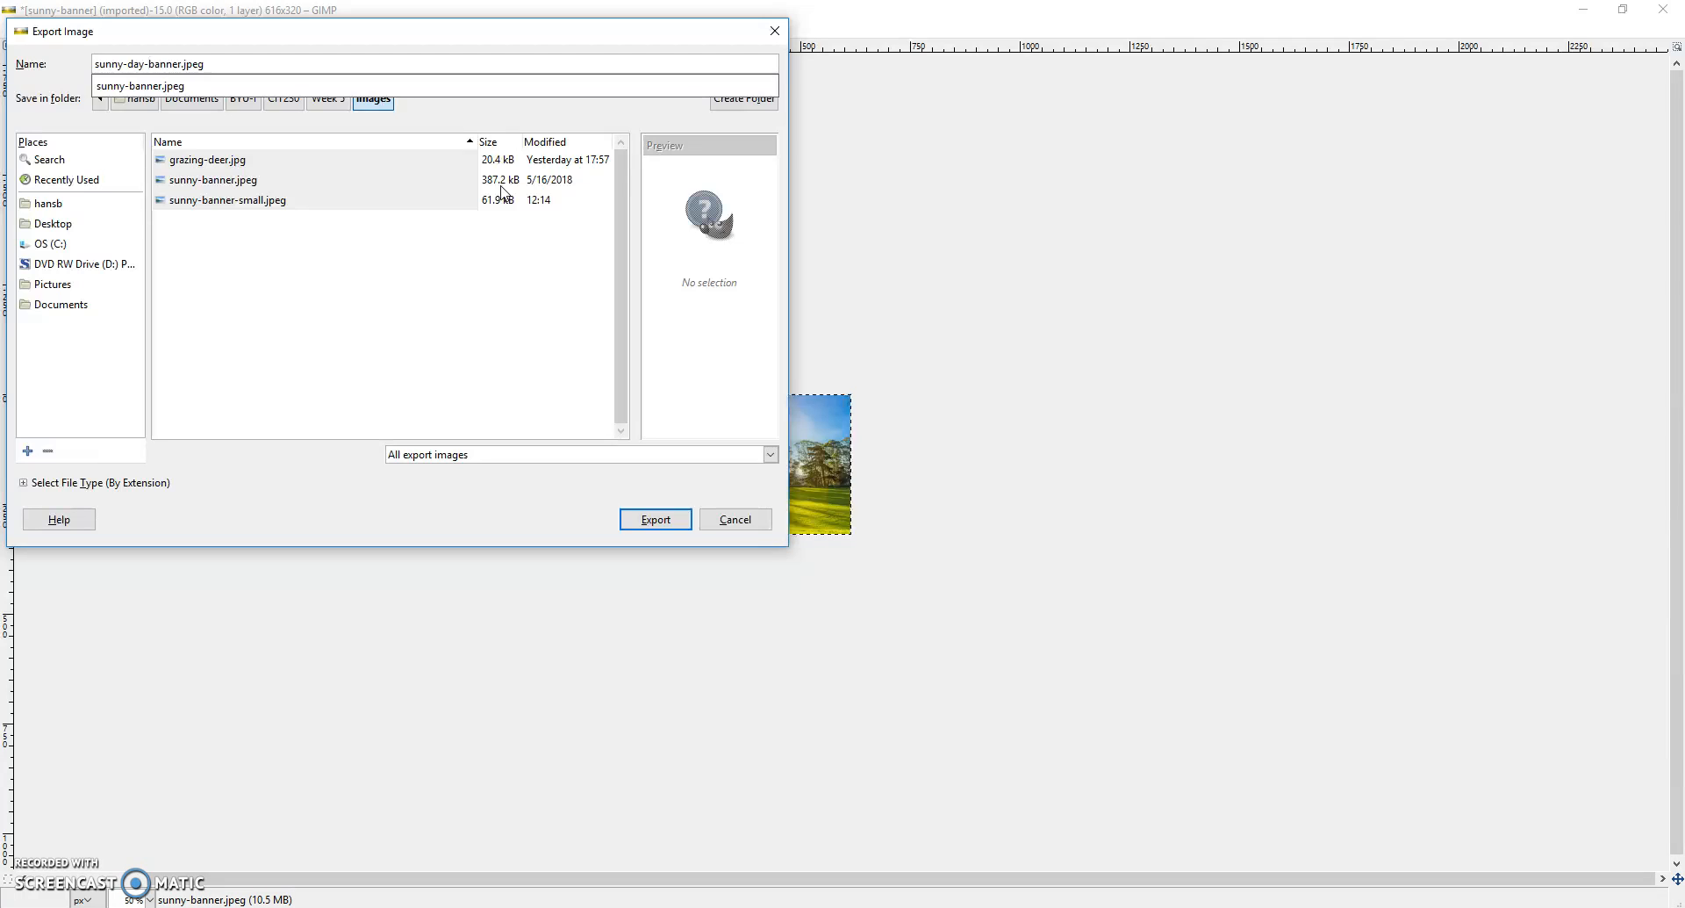
click(656, 520)
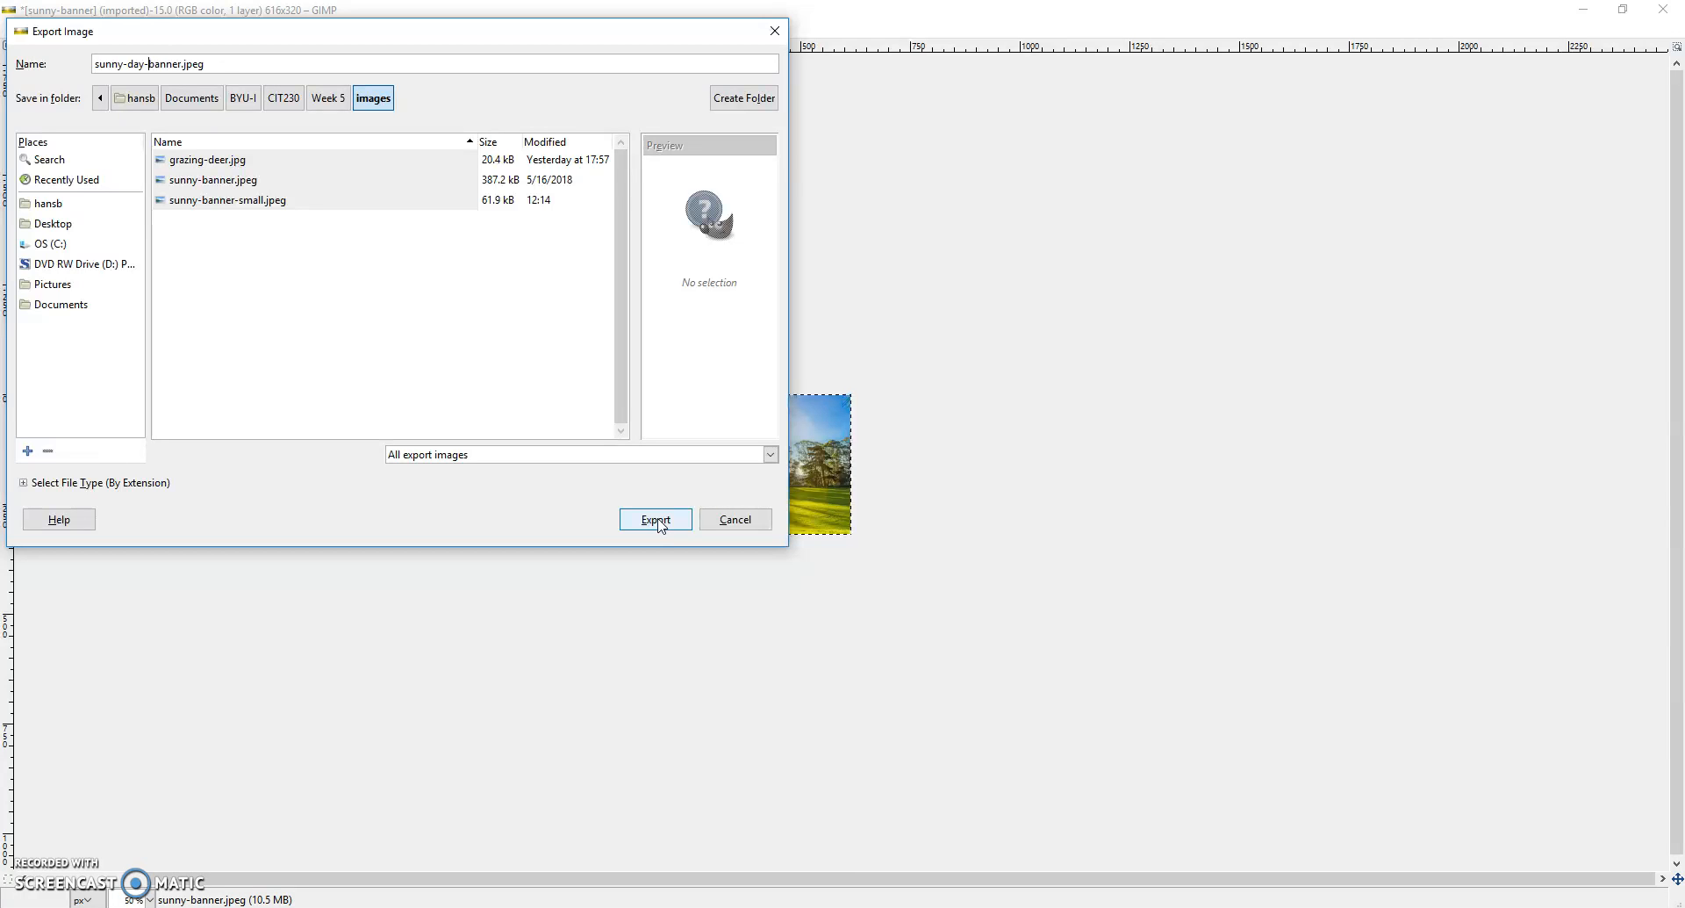
click(658, 521)
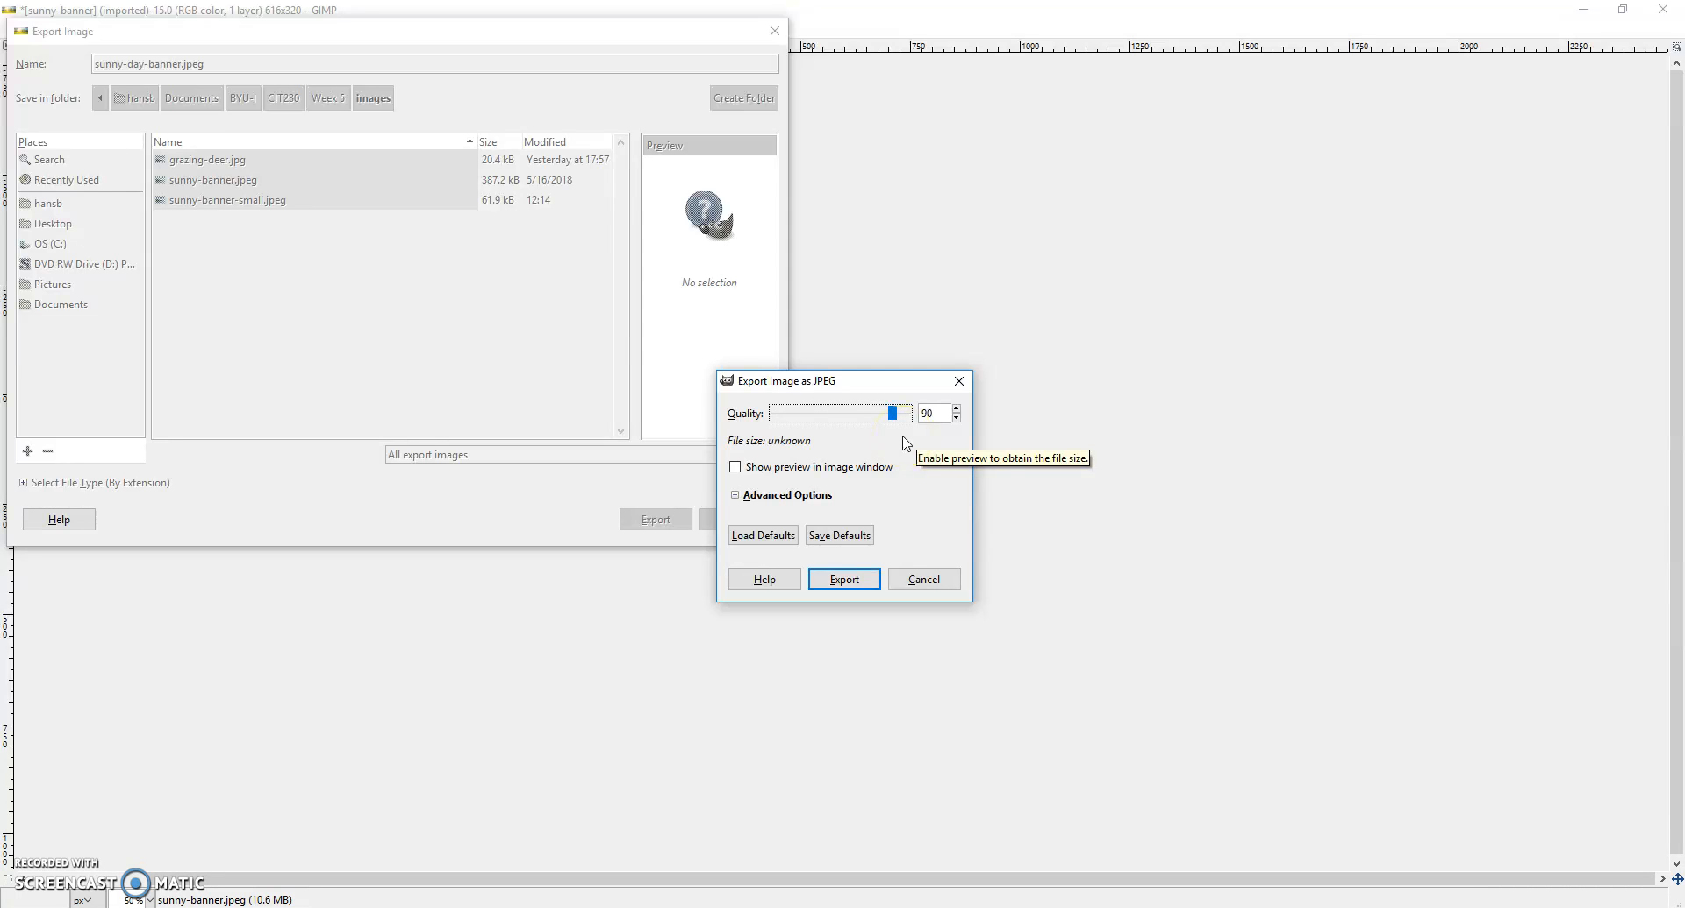
drag(892, 420, 870, 421)
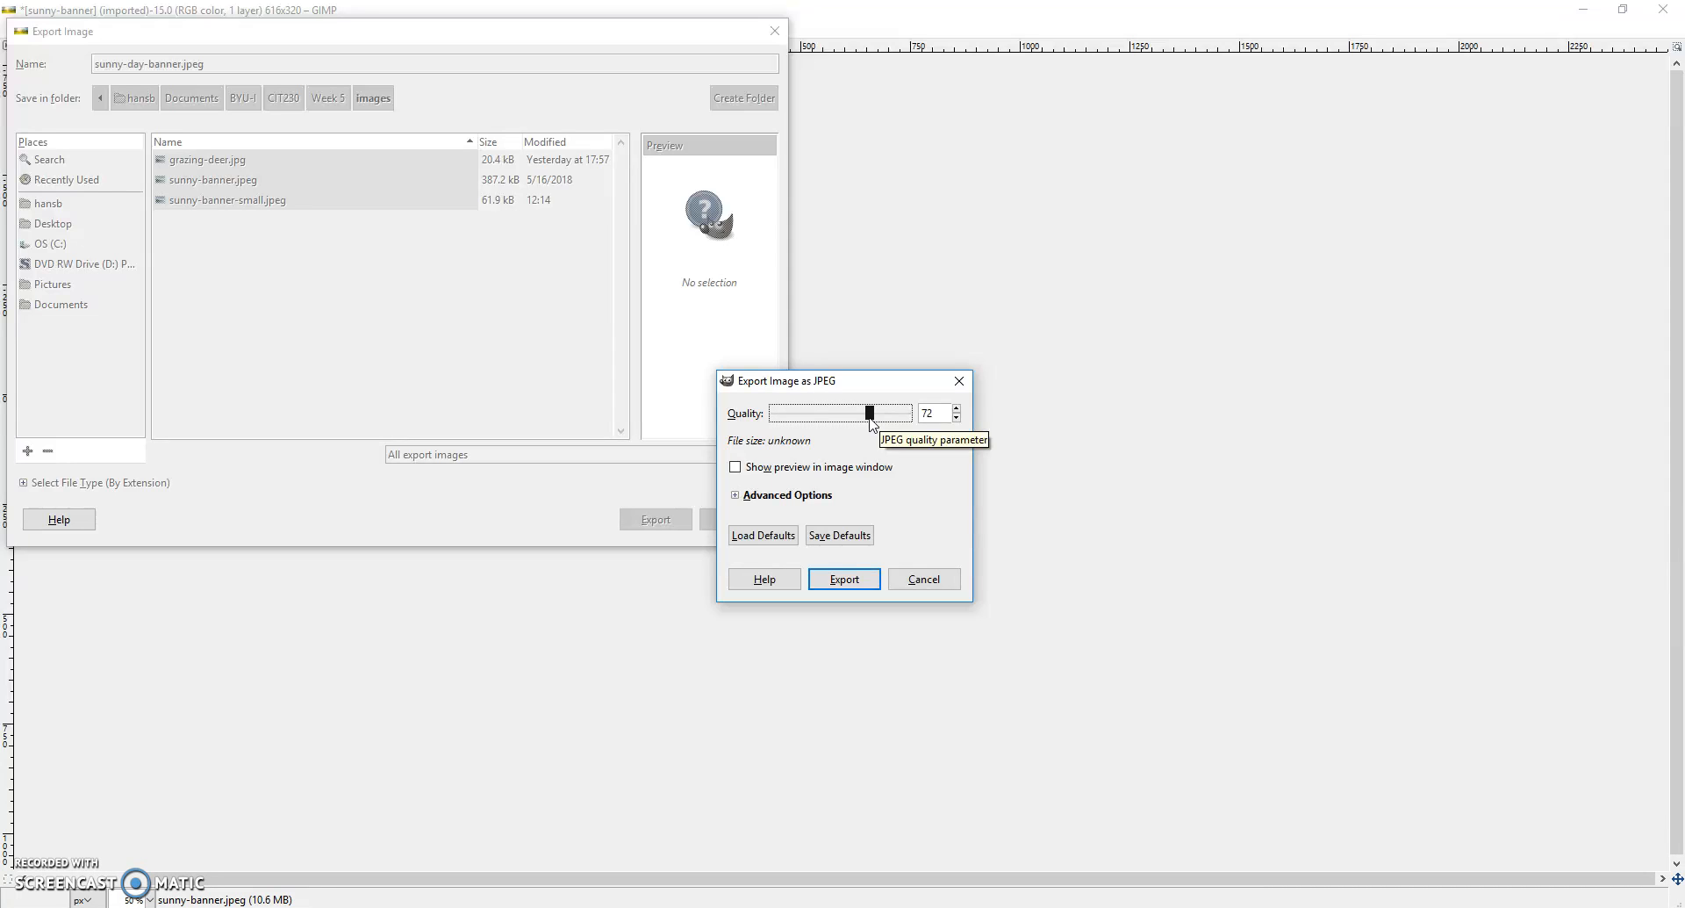
click(845, 579)
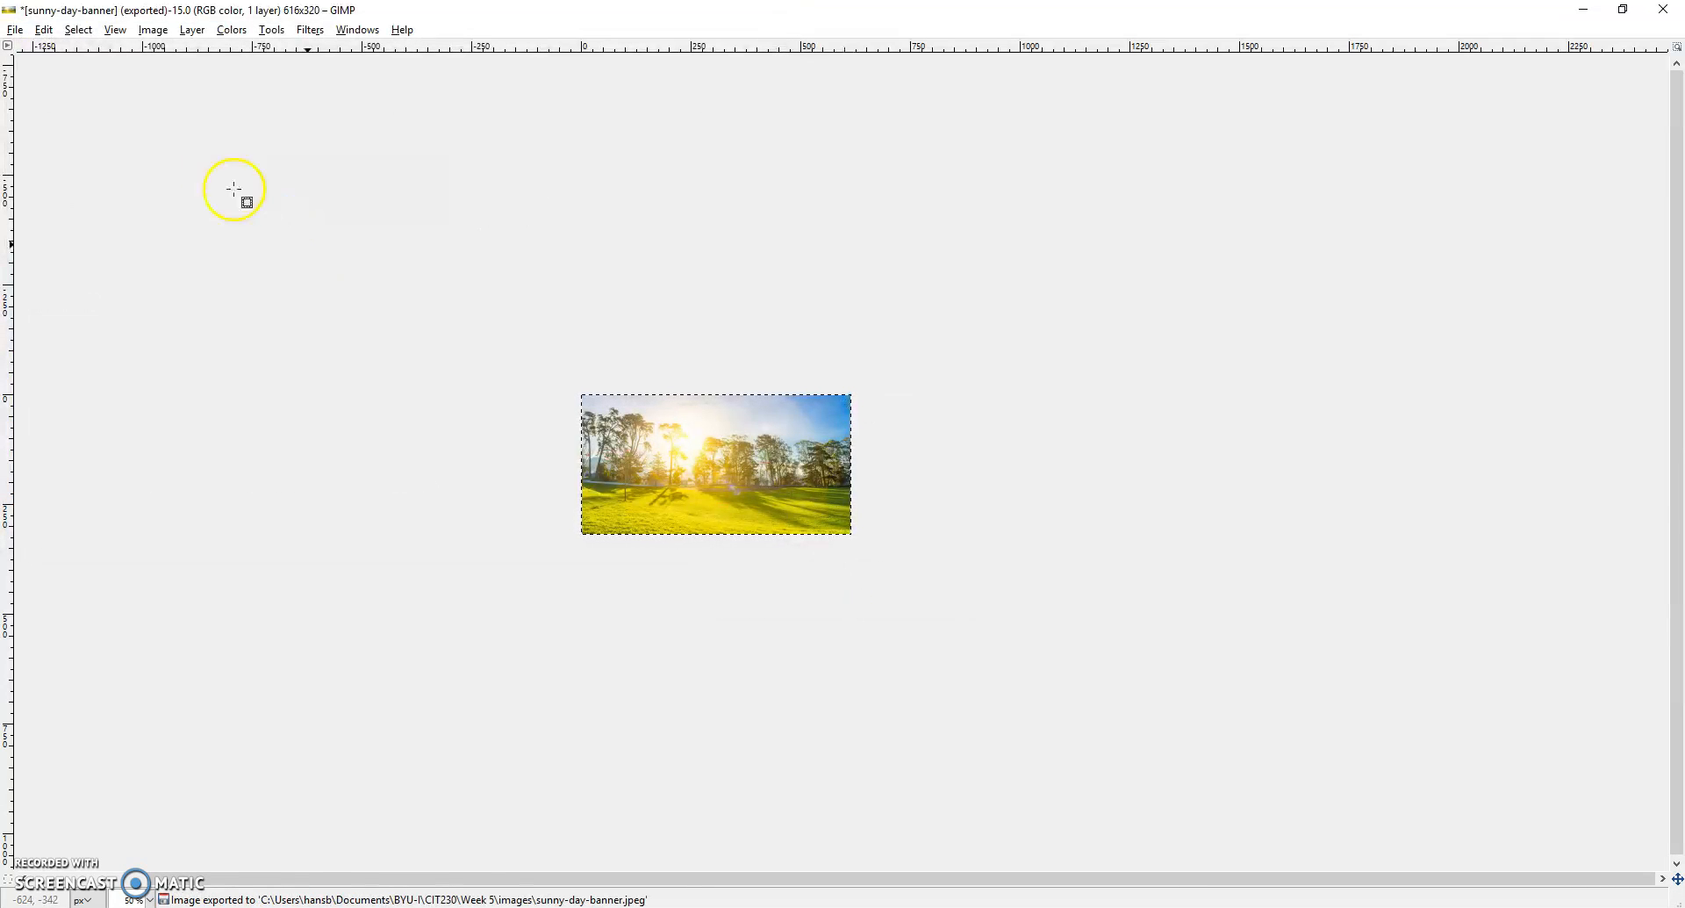
- Compare the file sizes of sunny-banner.jpeg and sunny-day-banner.jpeg in the images folder without opening either file
click(16, 29)
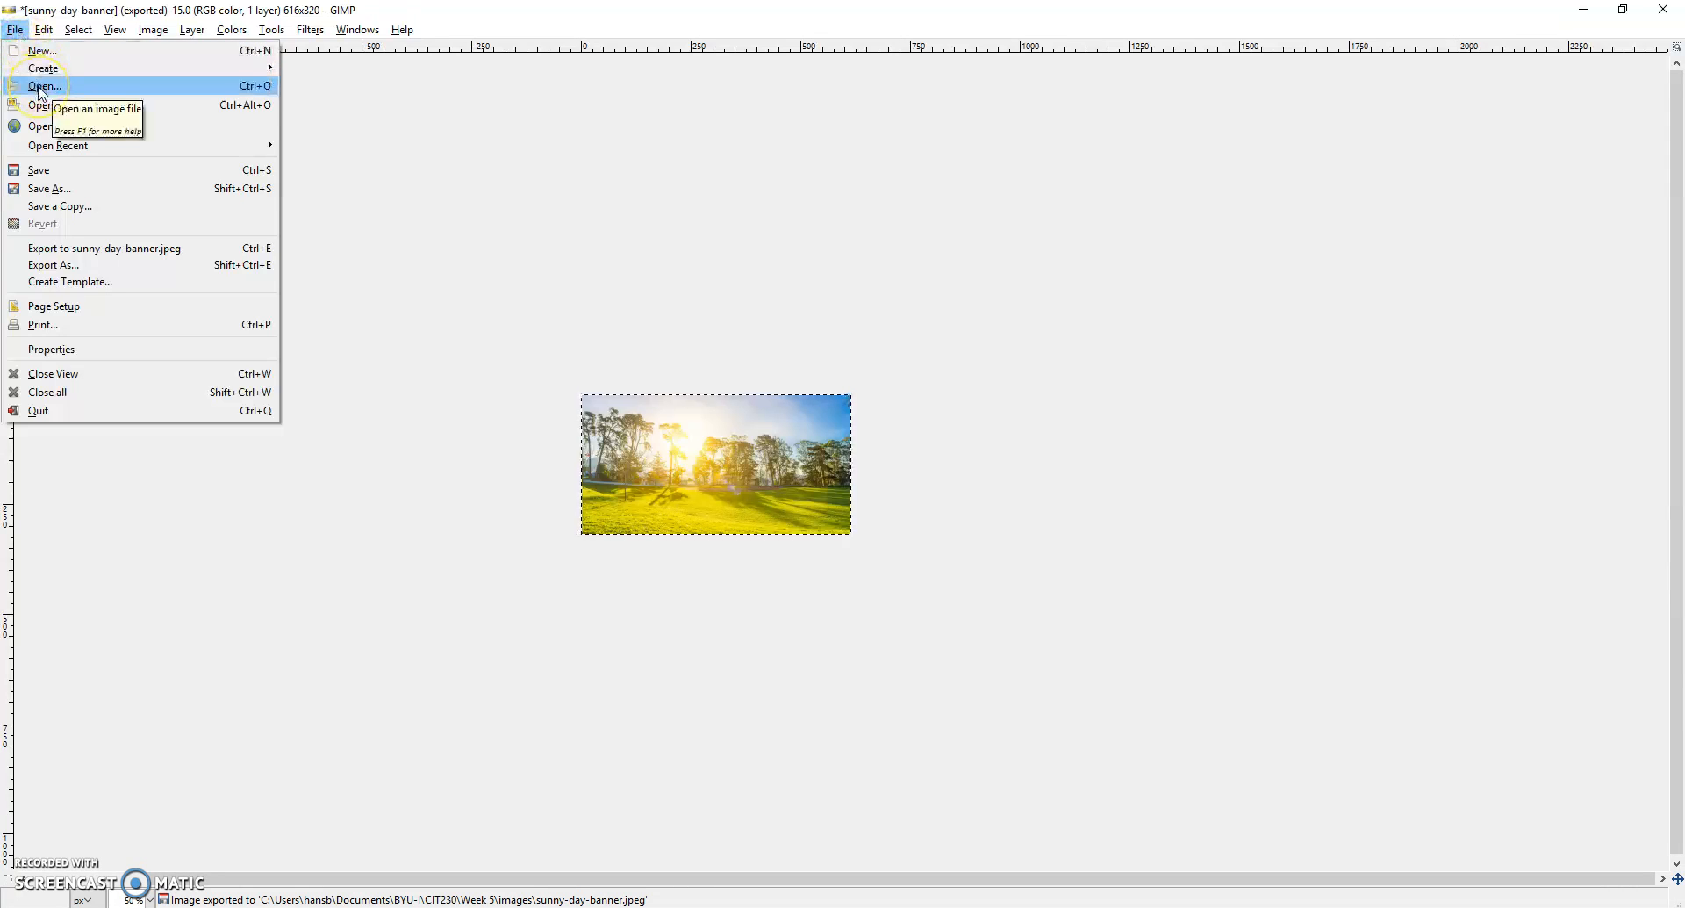
click(42, 88)
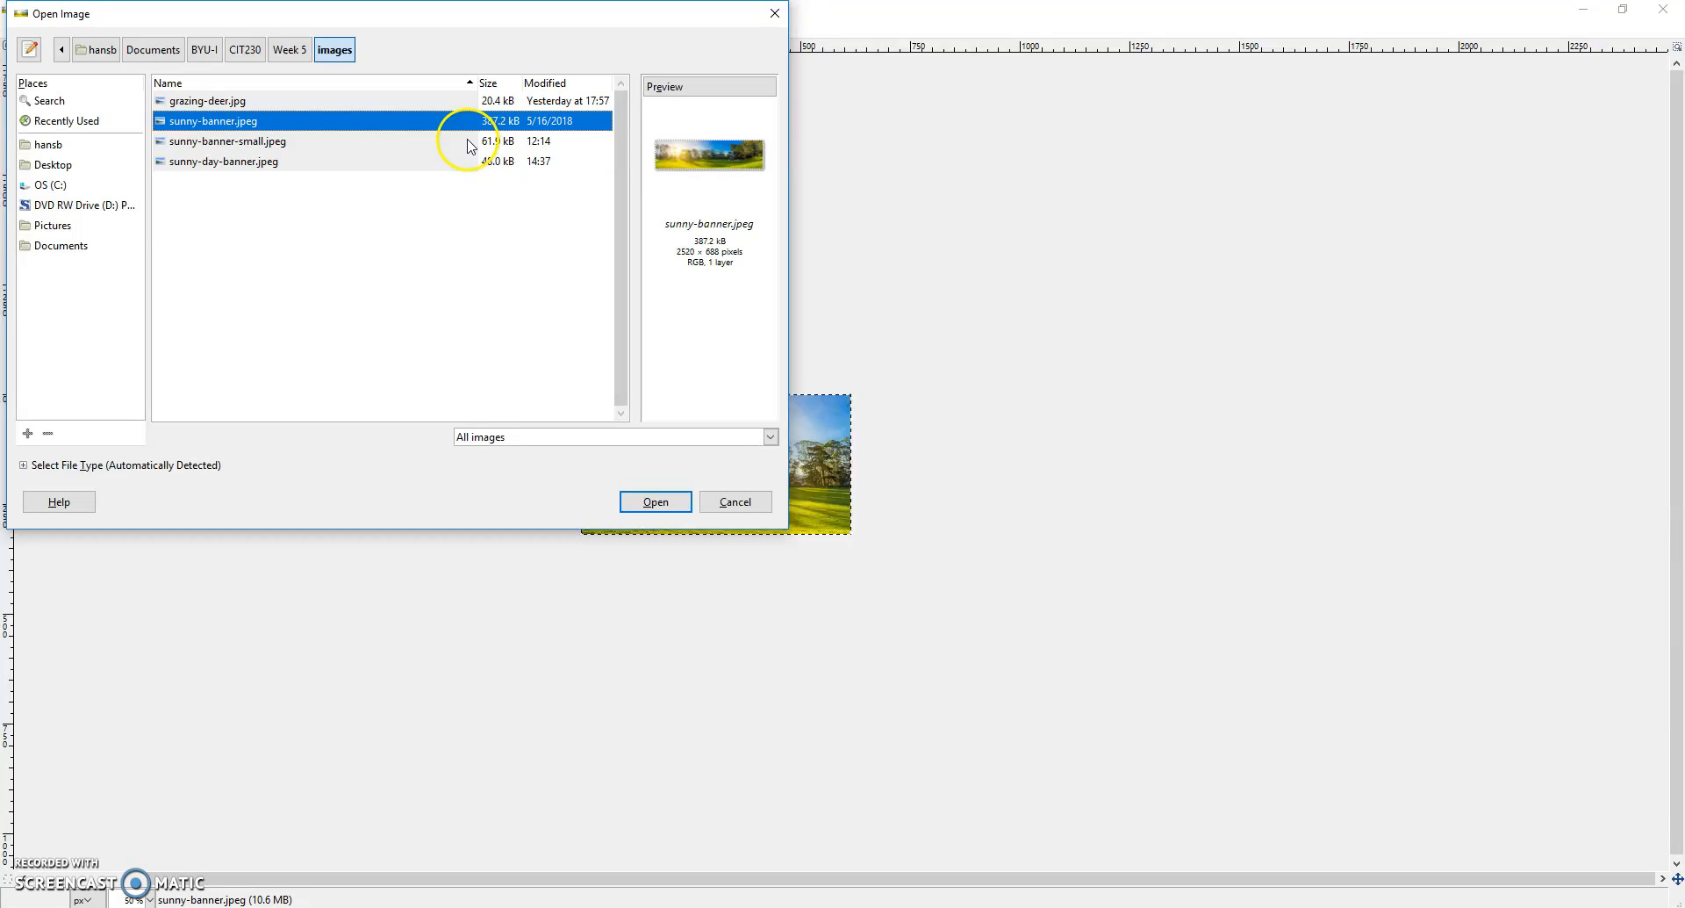
click(500, 123)
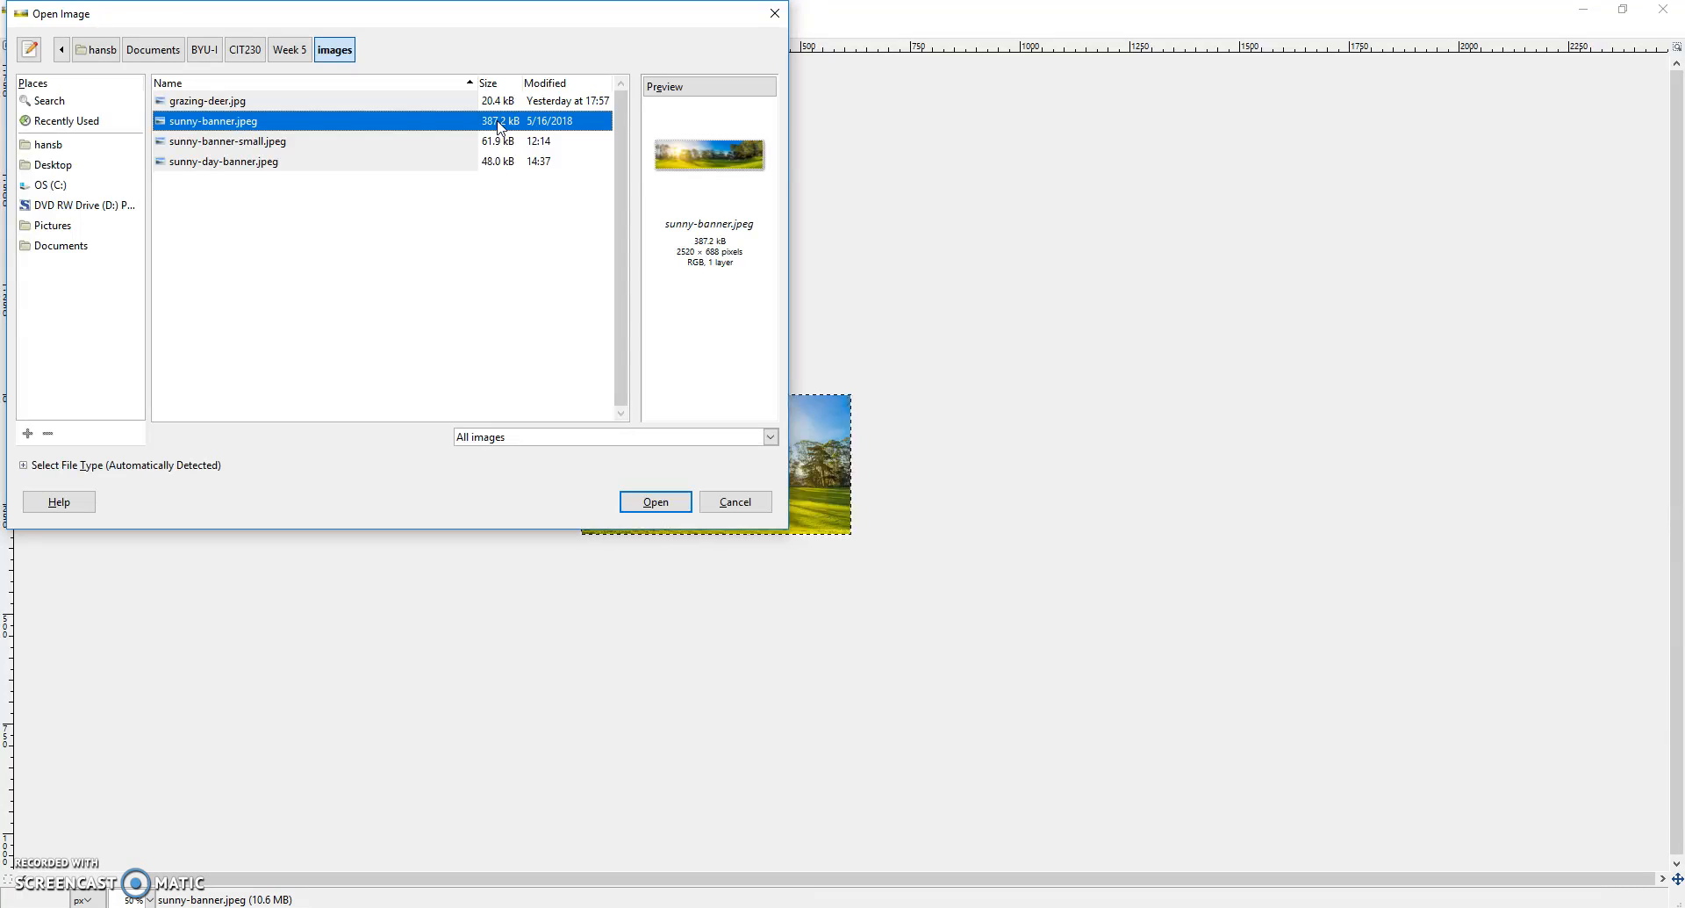
click(722, 501)
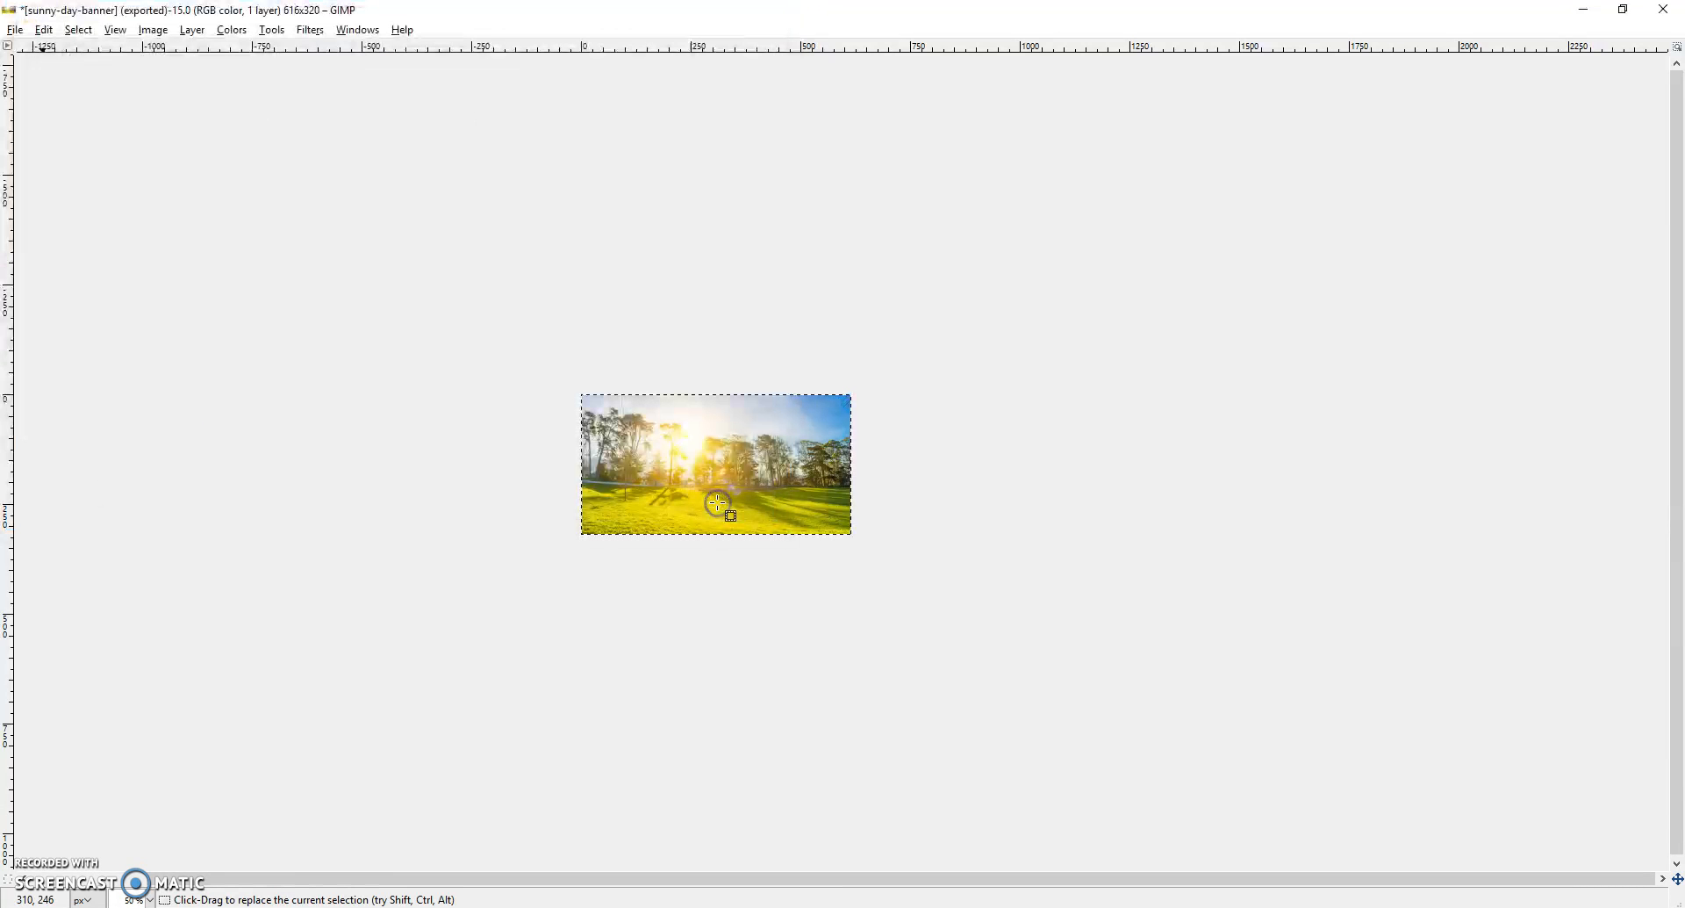
- Switch to the PicResize website in the browser and load sunny-banner.jpeg from the images folder for editing
key(alt+Tab)
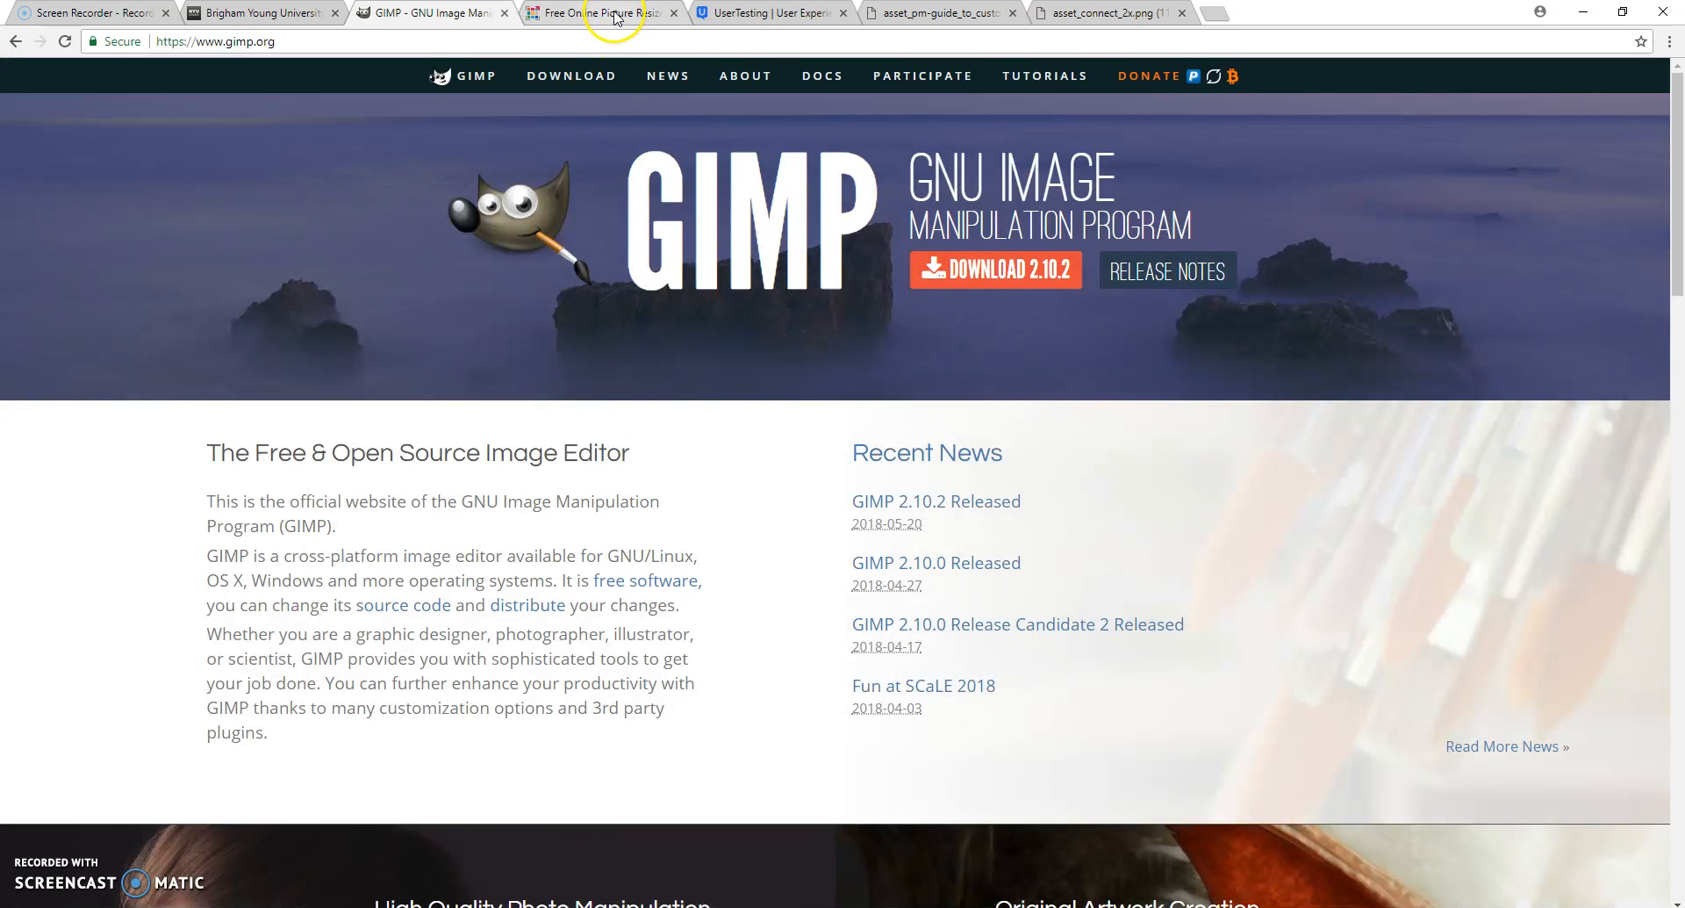
click(617, 18)
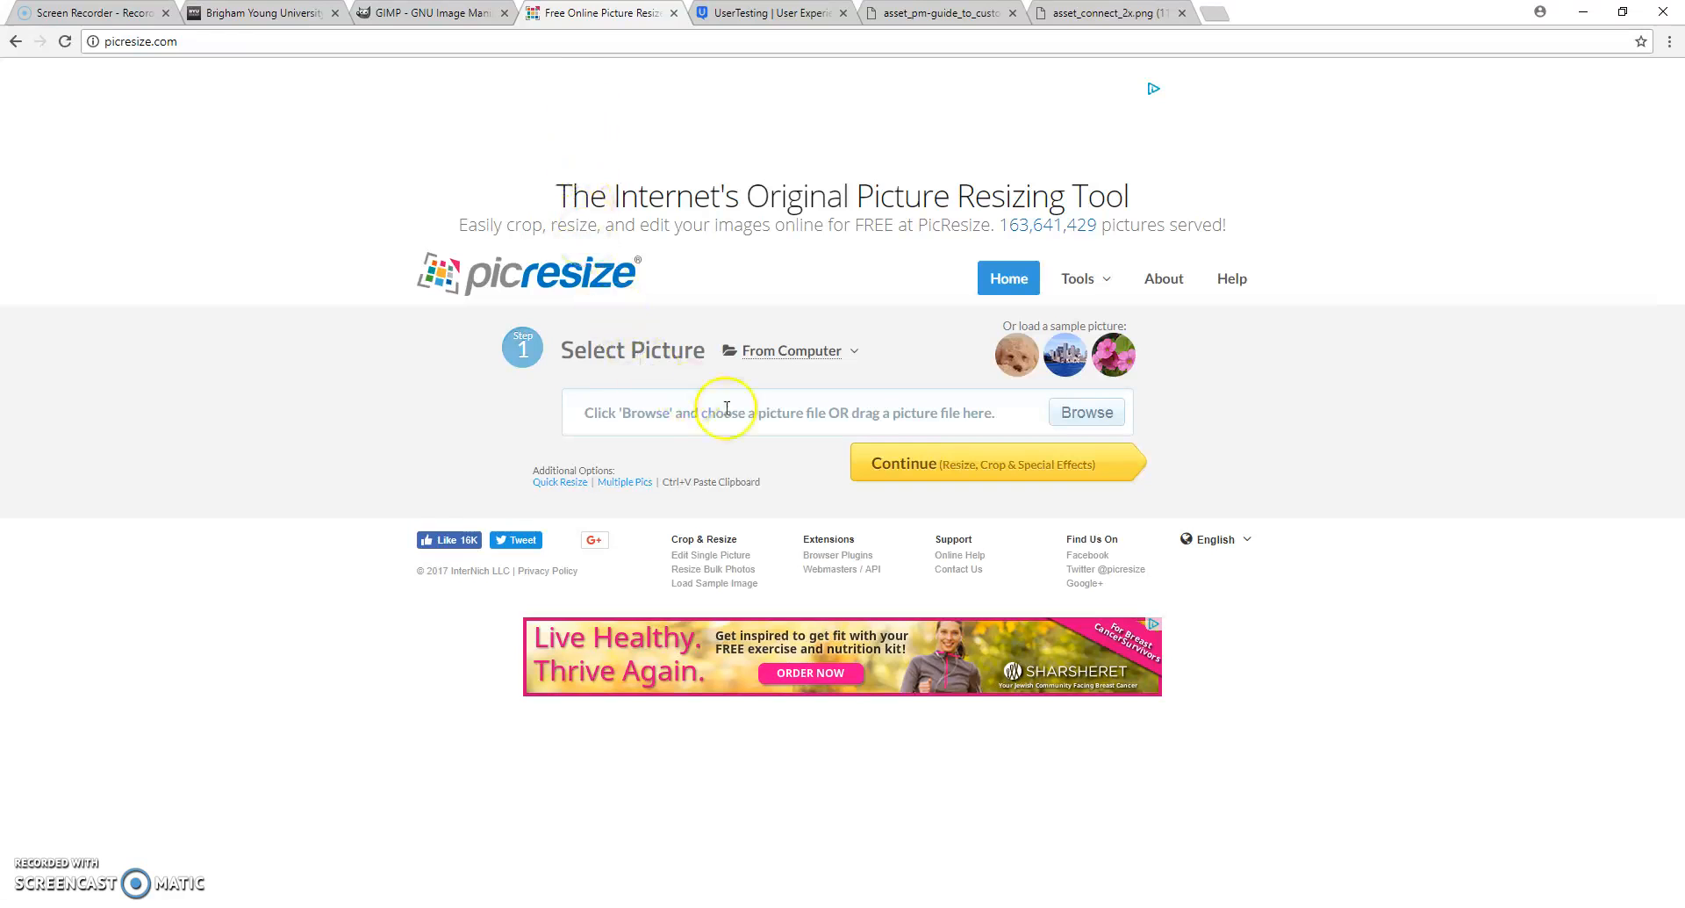
click(1093, 427)
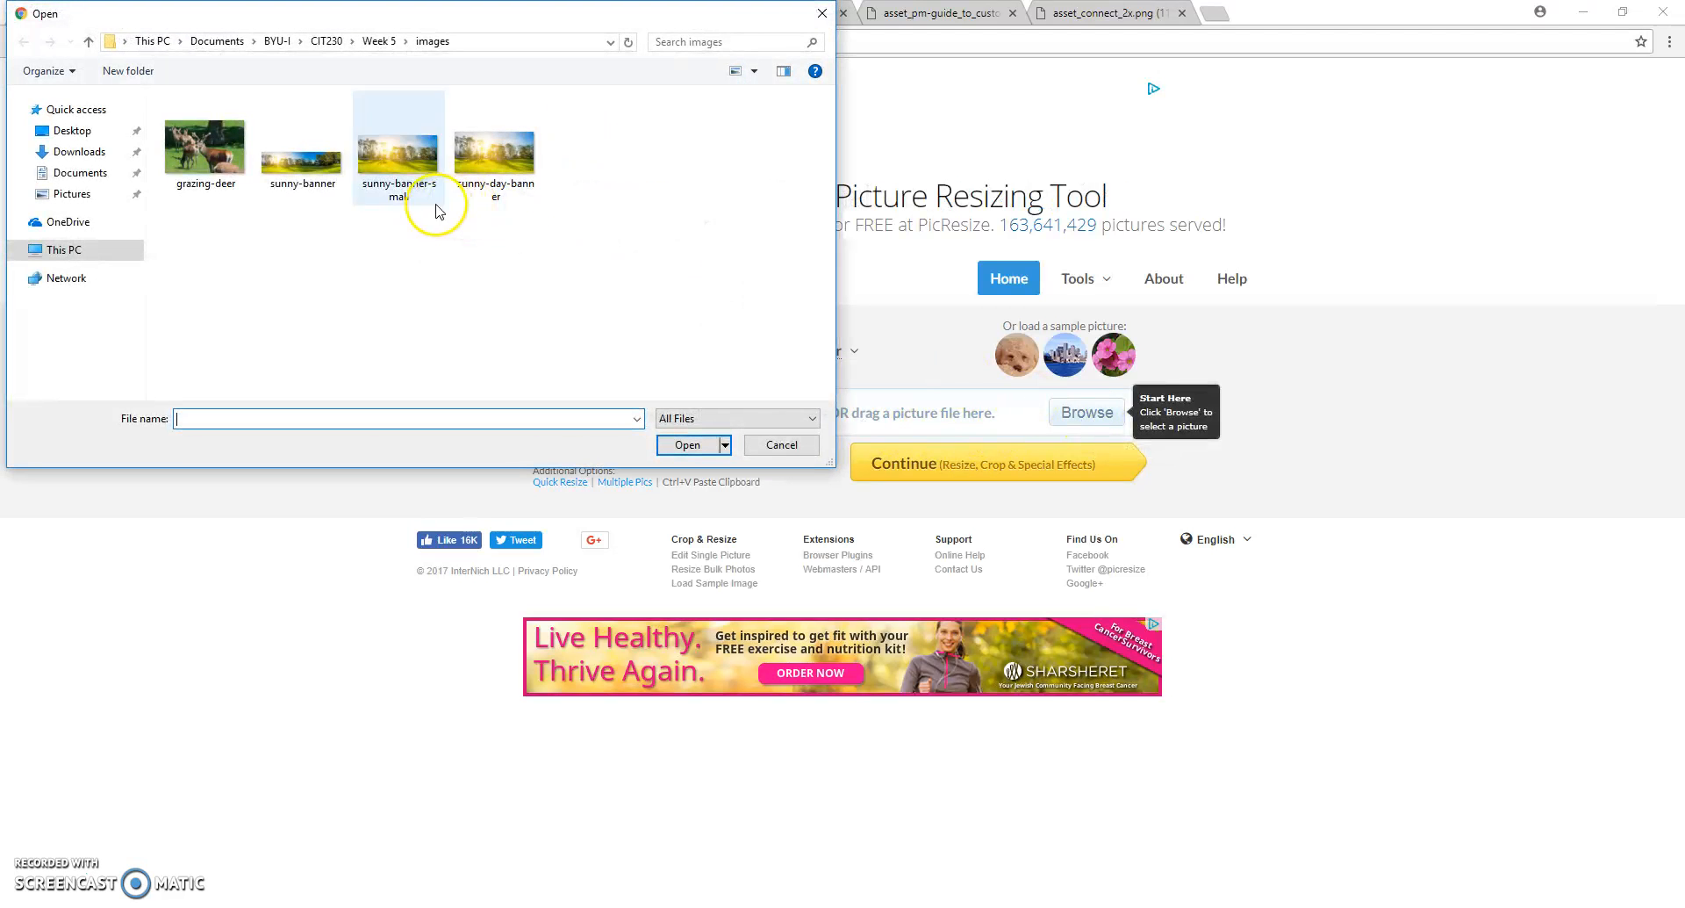
click(319, 178)
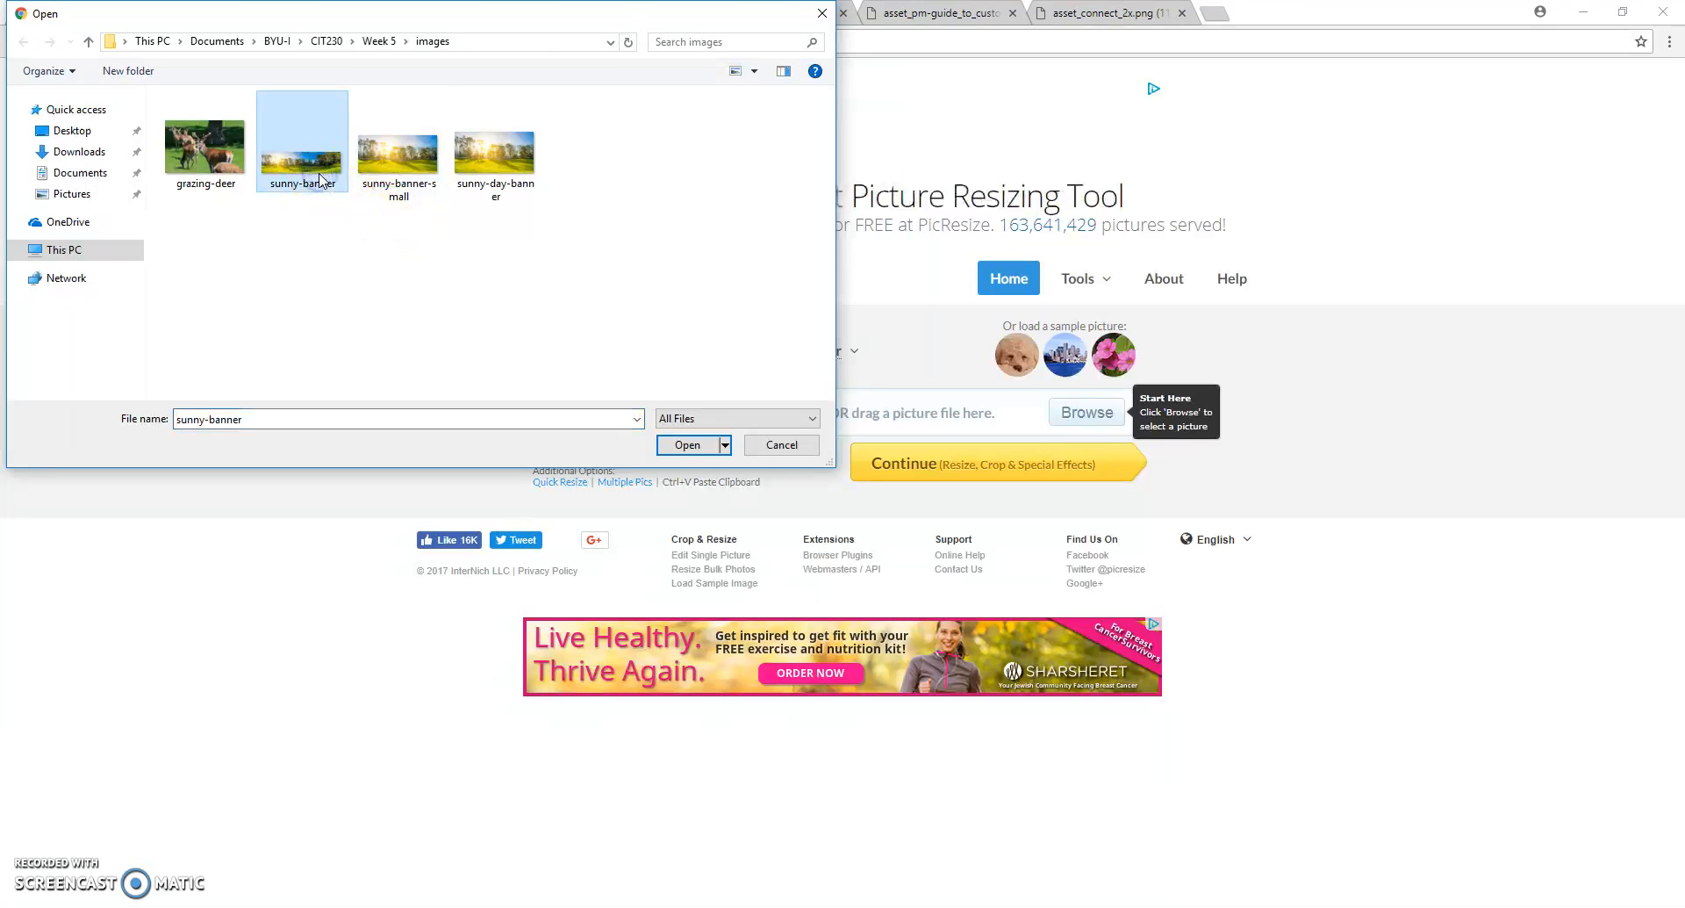
click(669, 446)
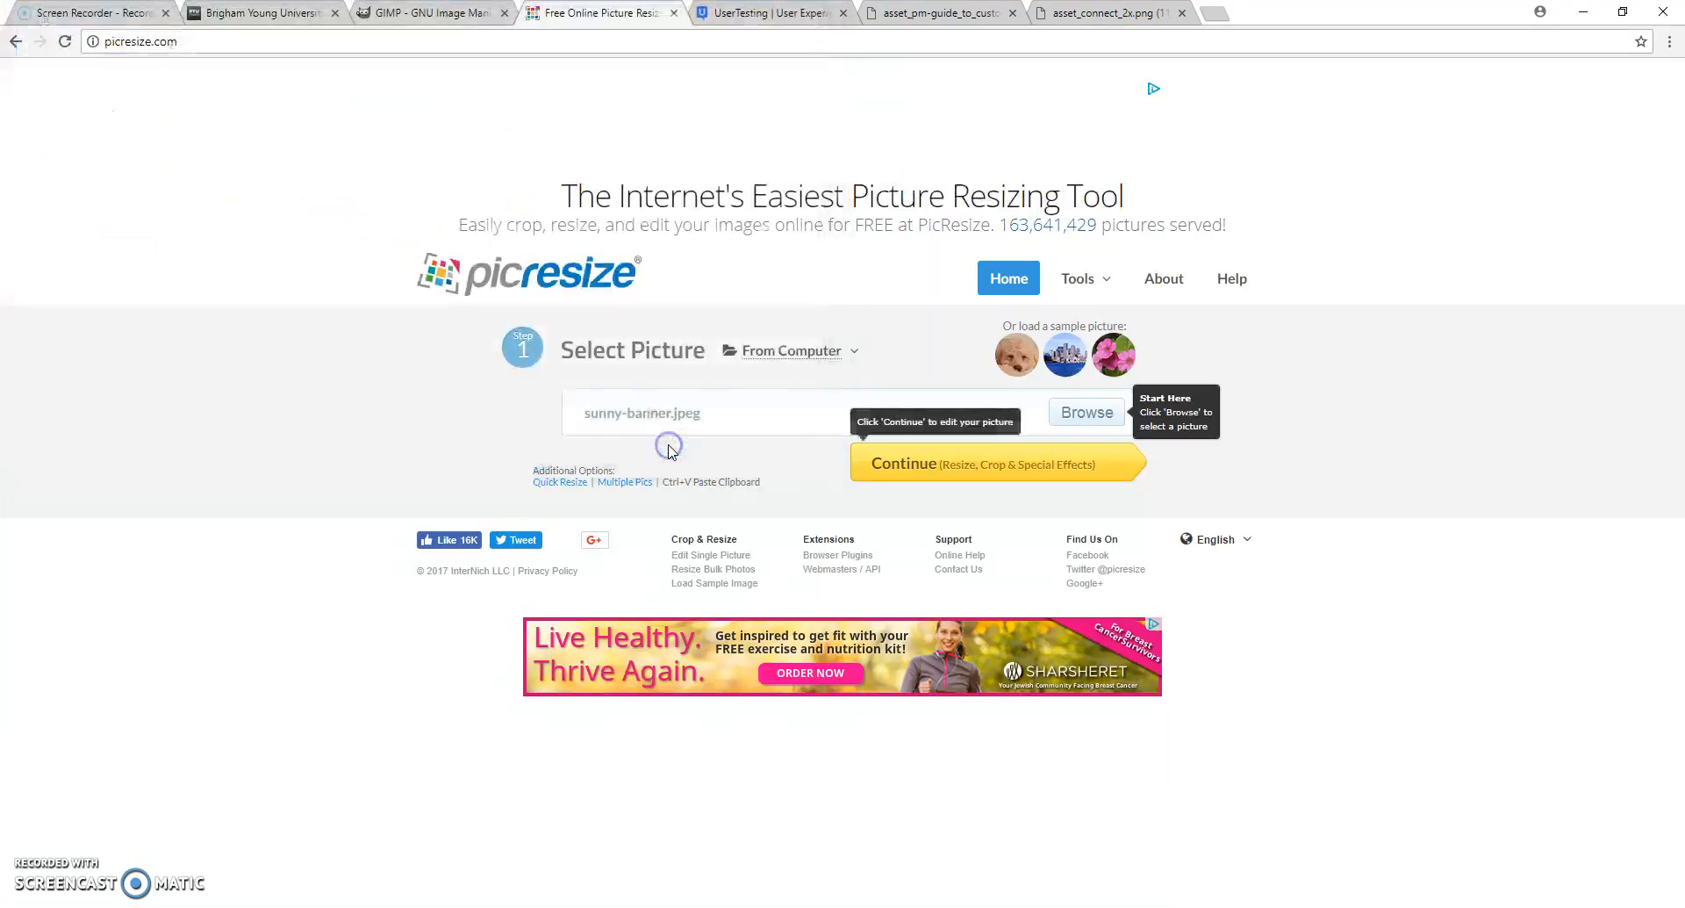
click(906, 465)
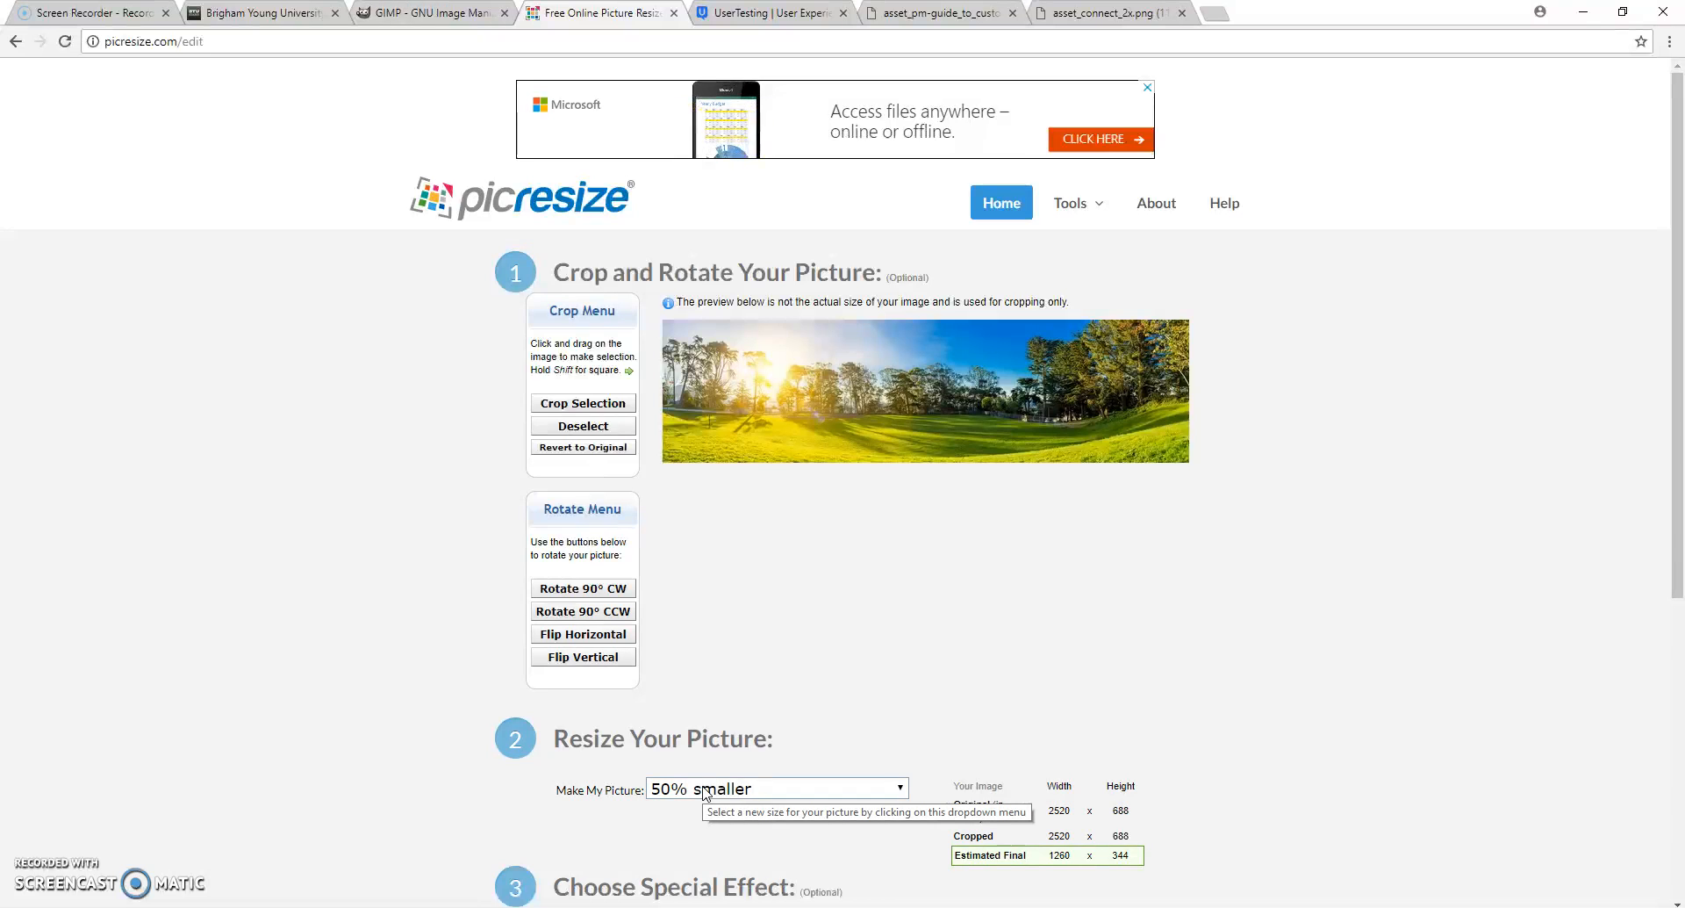
- Choose 50% smaller from the preset sizes for resizing the picture
drag(1679, 331, 1679, 553)
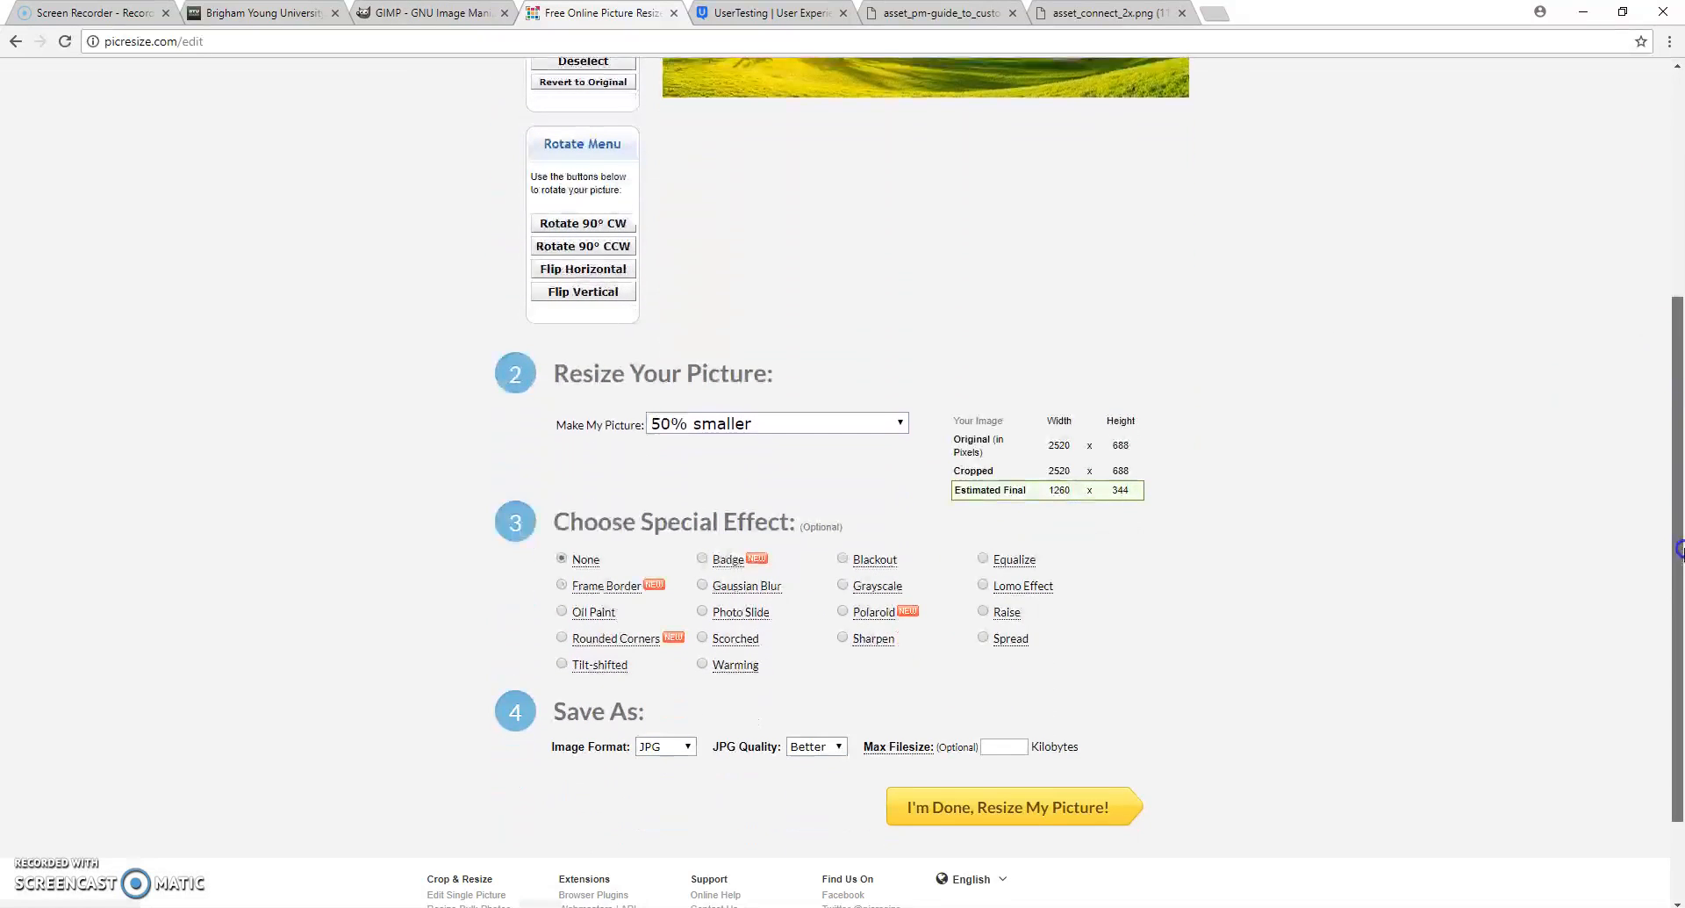
click(790, 424)
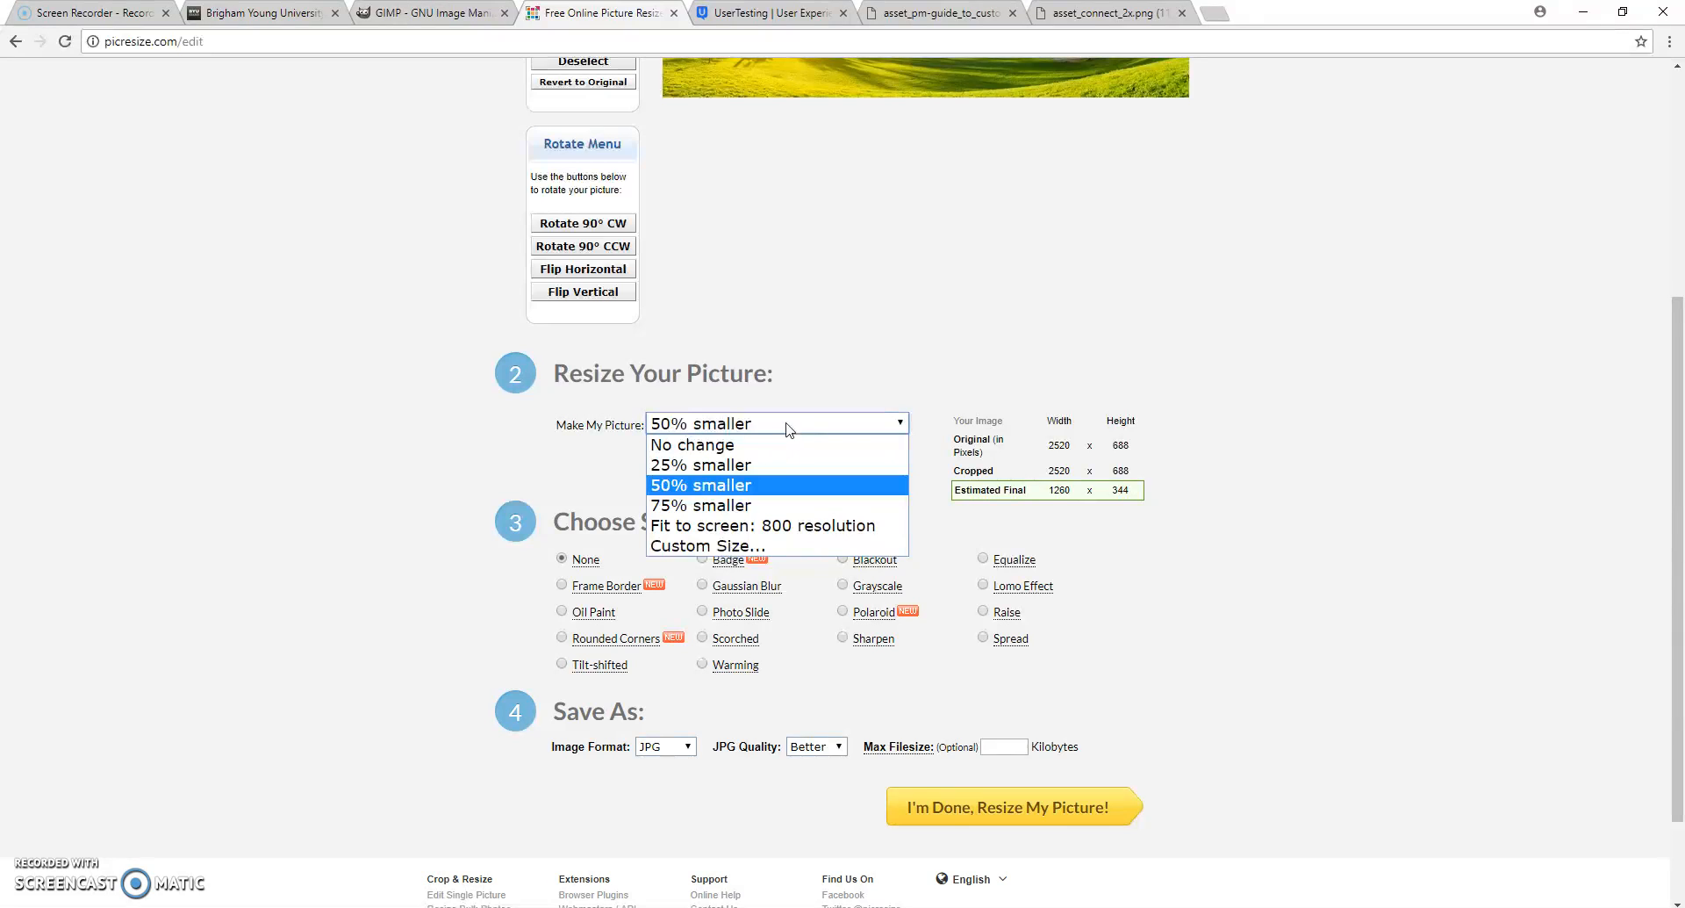
click(754, 493)
click(727, 484)
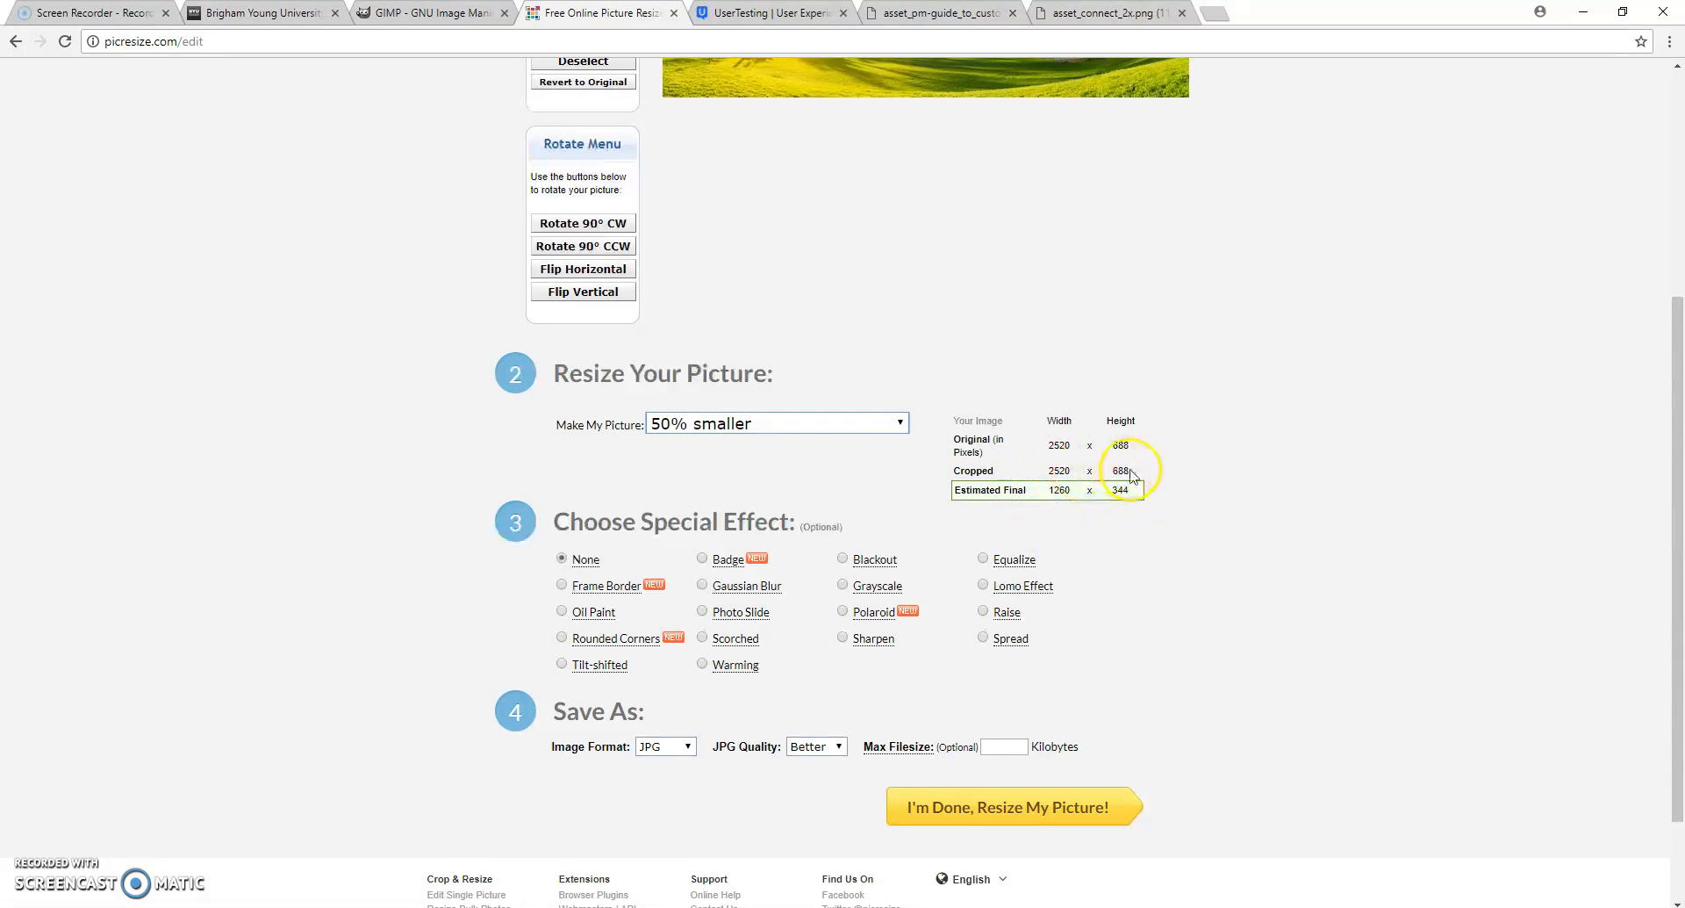
- Set a custom picture width of 1200 pixels with no height entered, and choose Better as the JPG quality
click(771, 430)
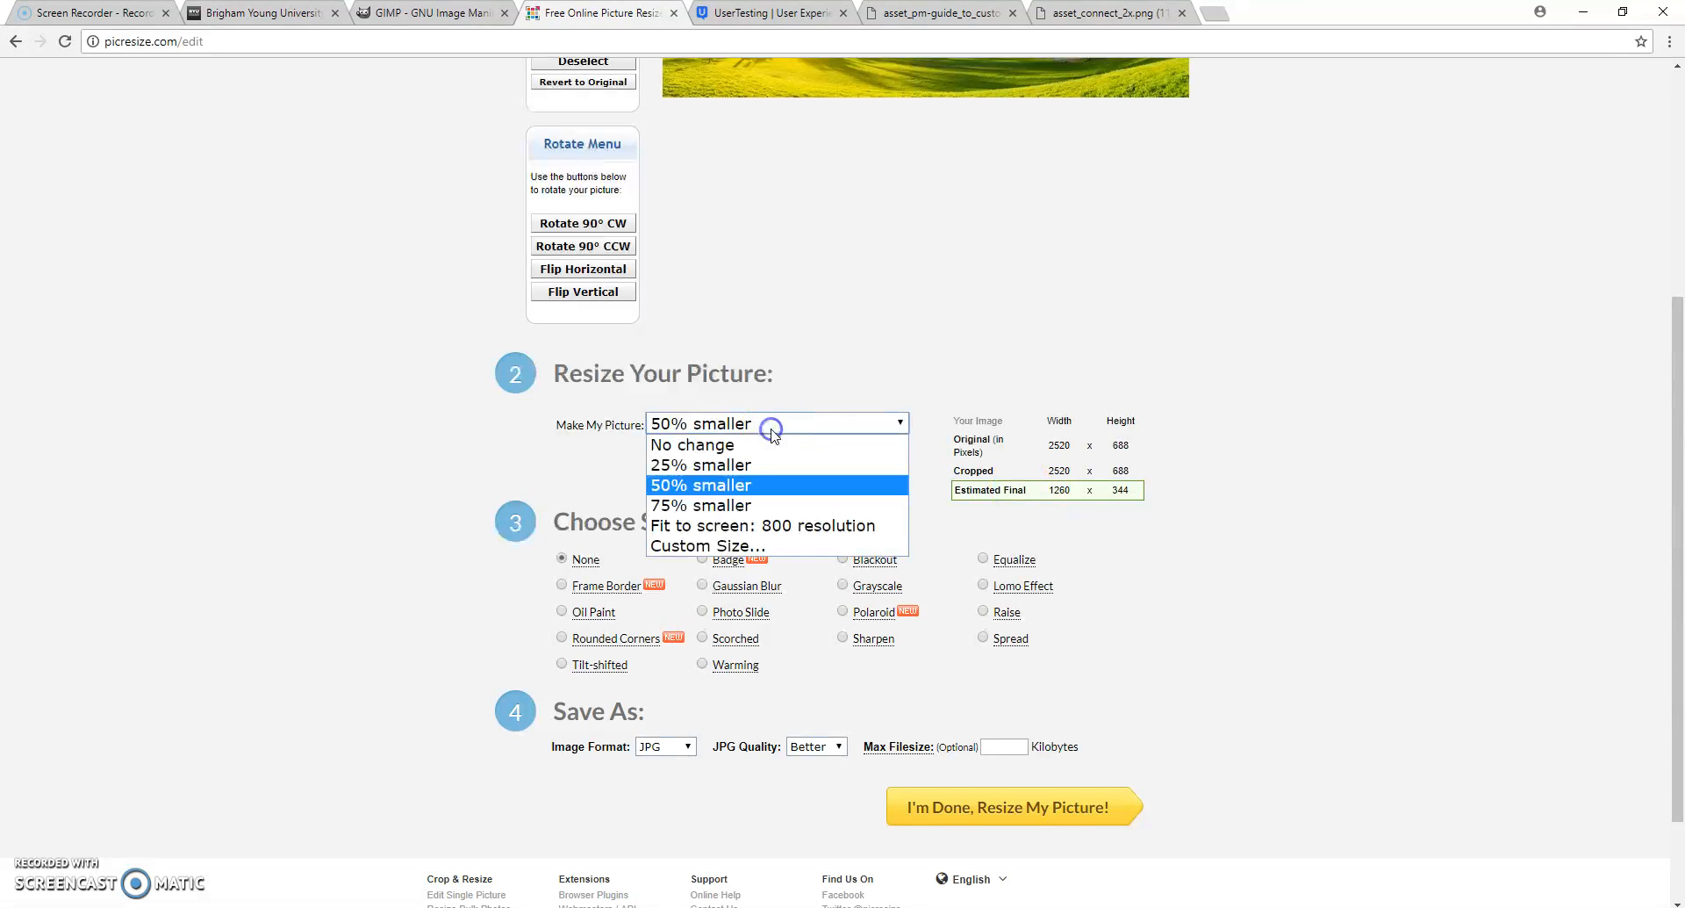
click(729, 545)
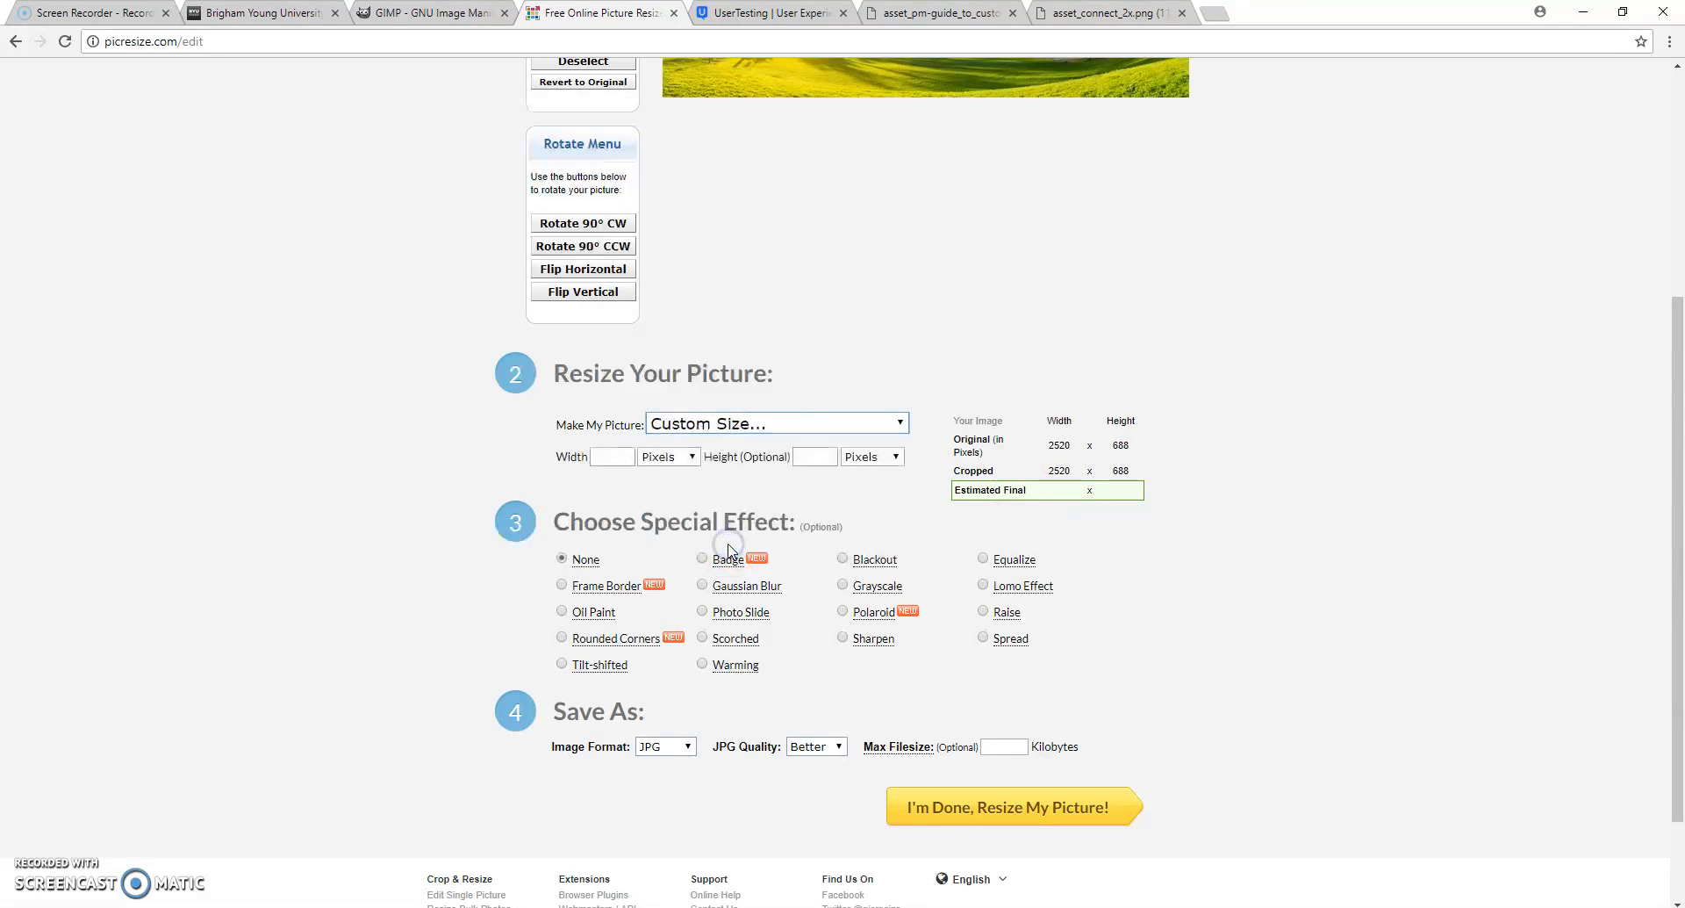
click(614, 455)
text(1200)
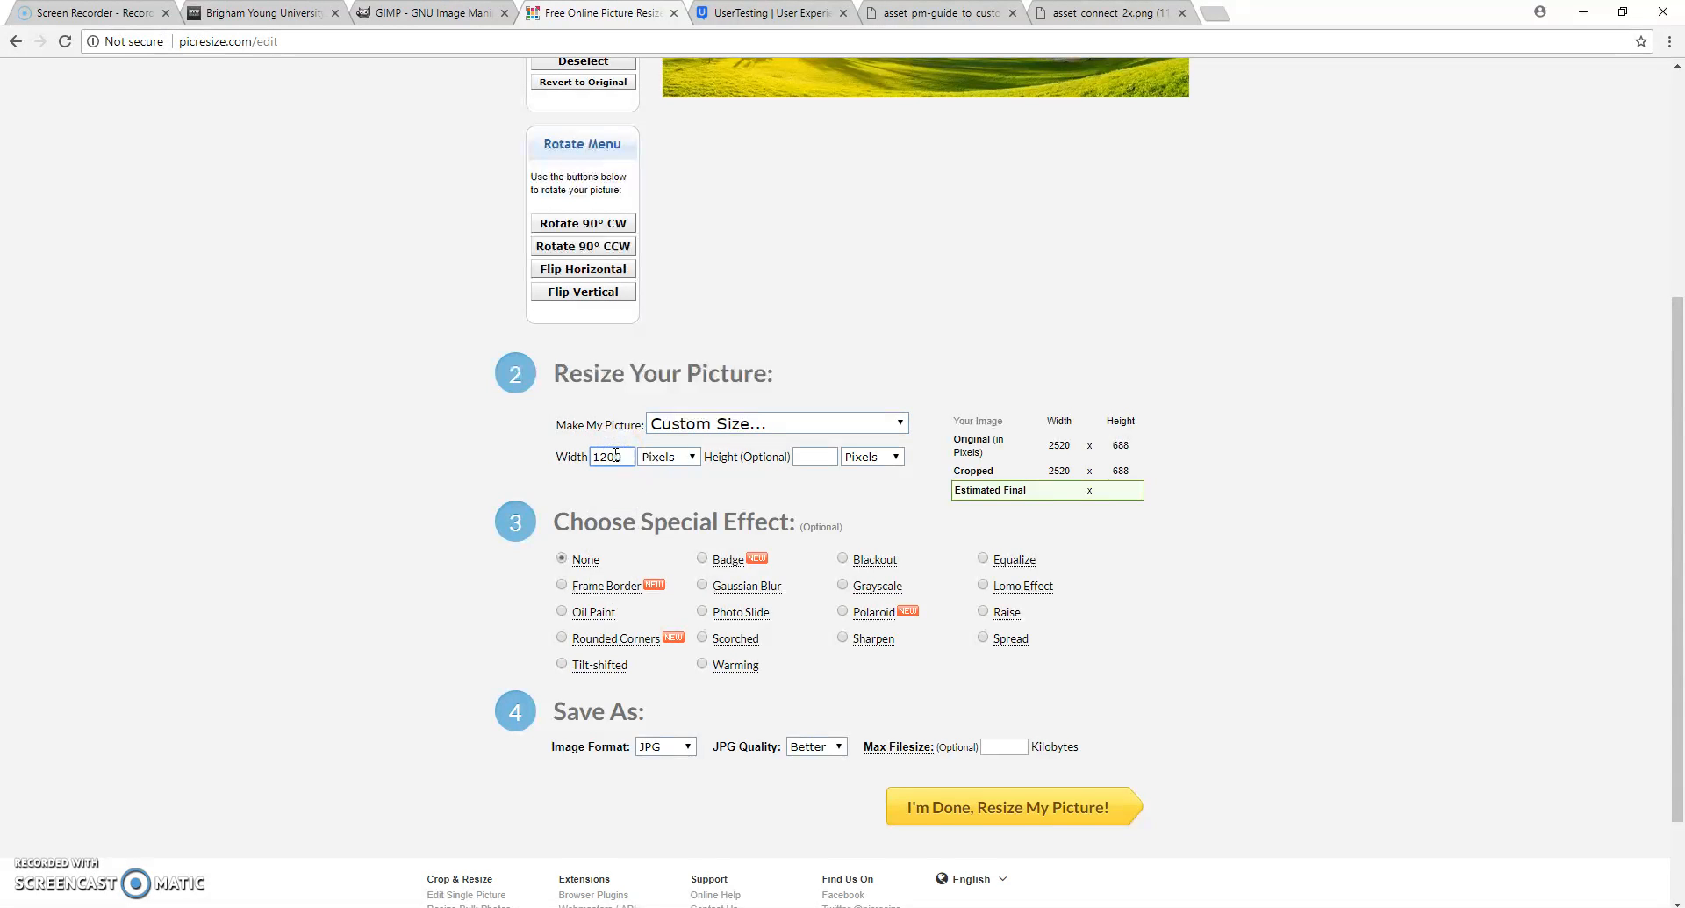
key(Tab)
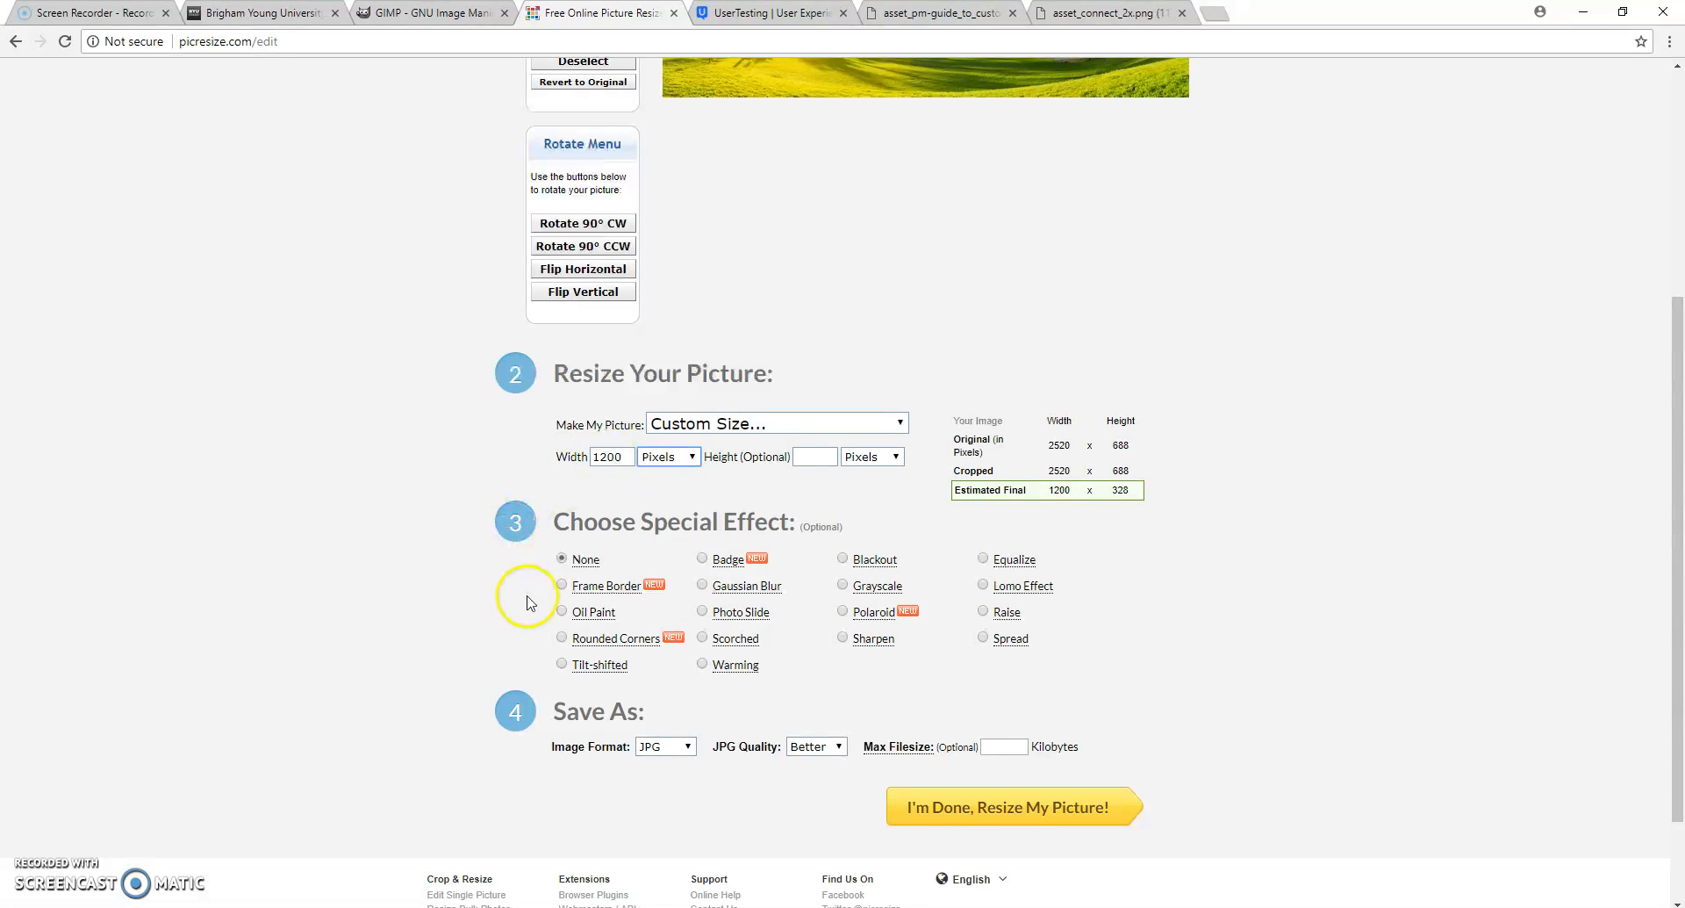
mouse_move(611, 677)
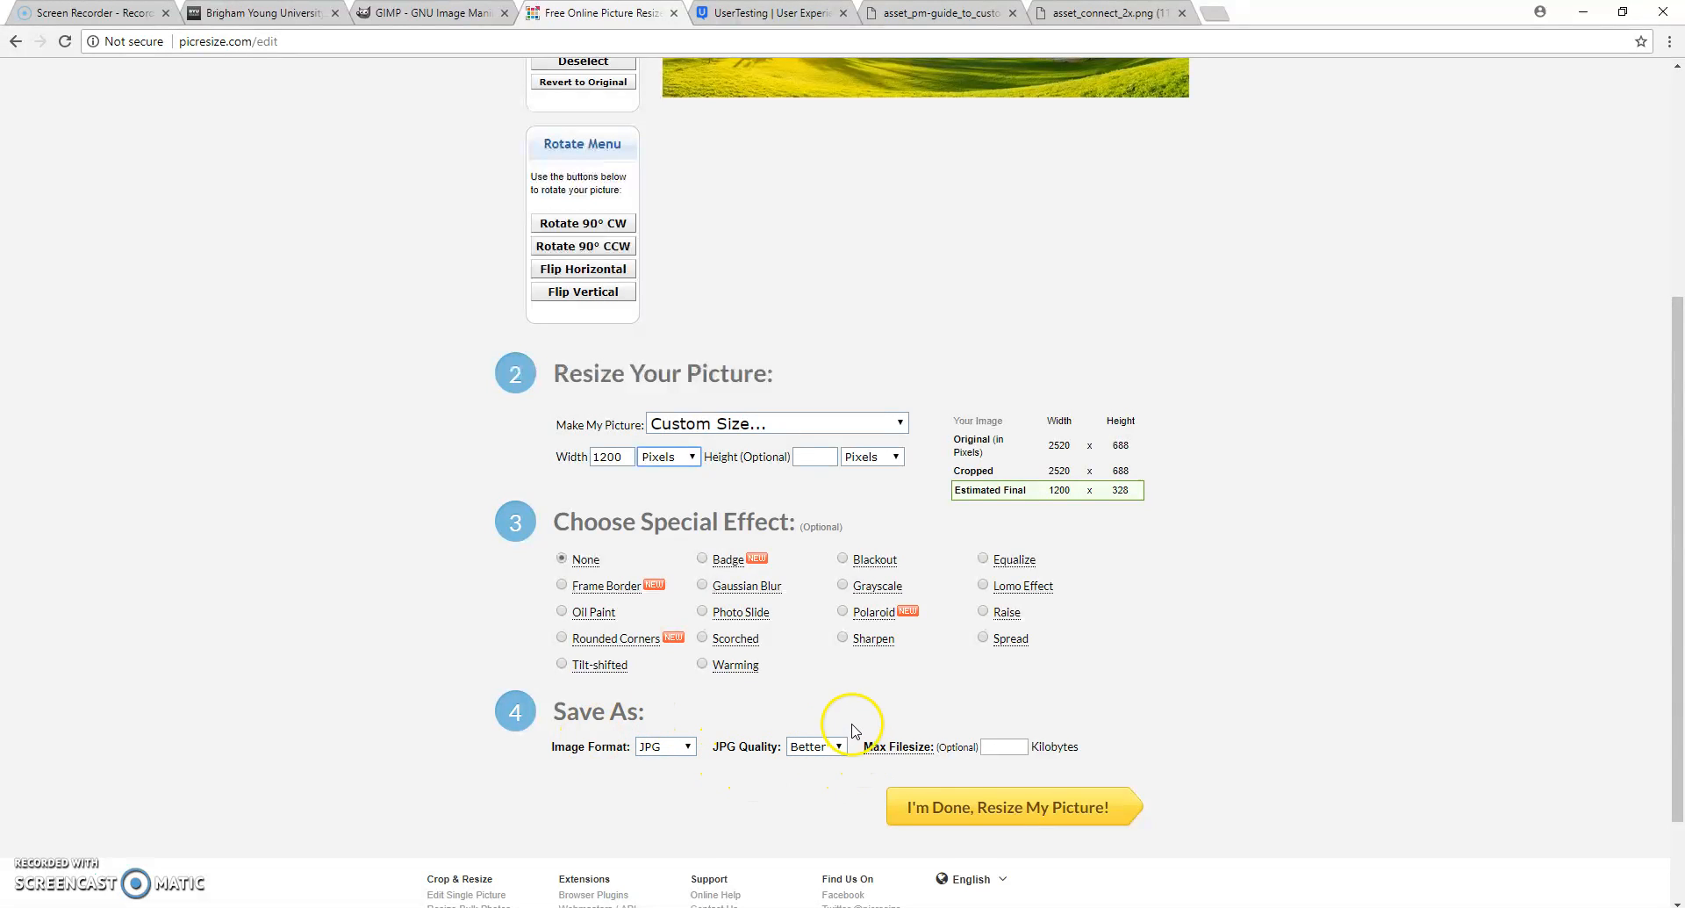
click(797, 748)
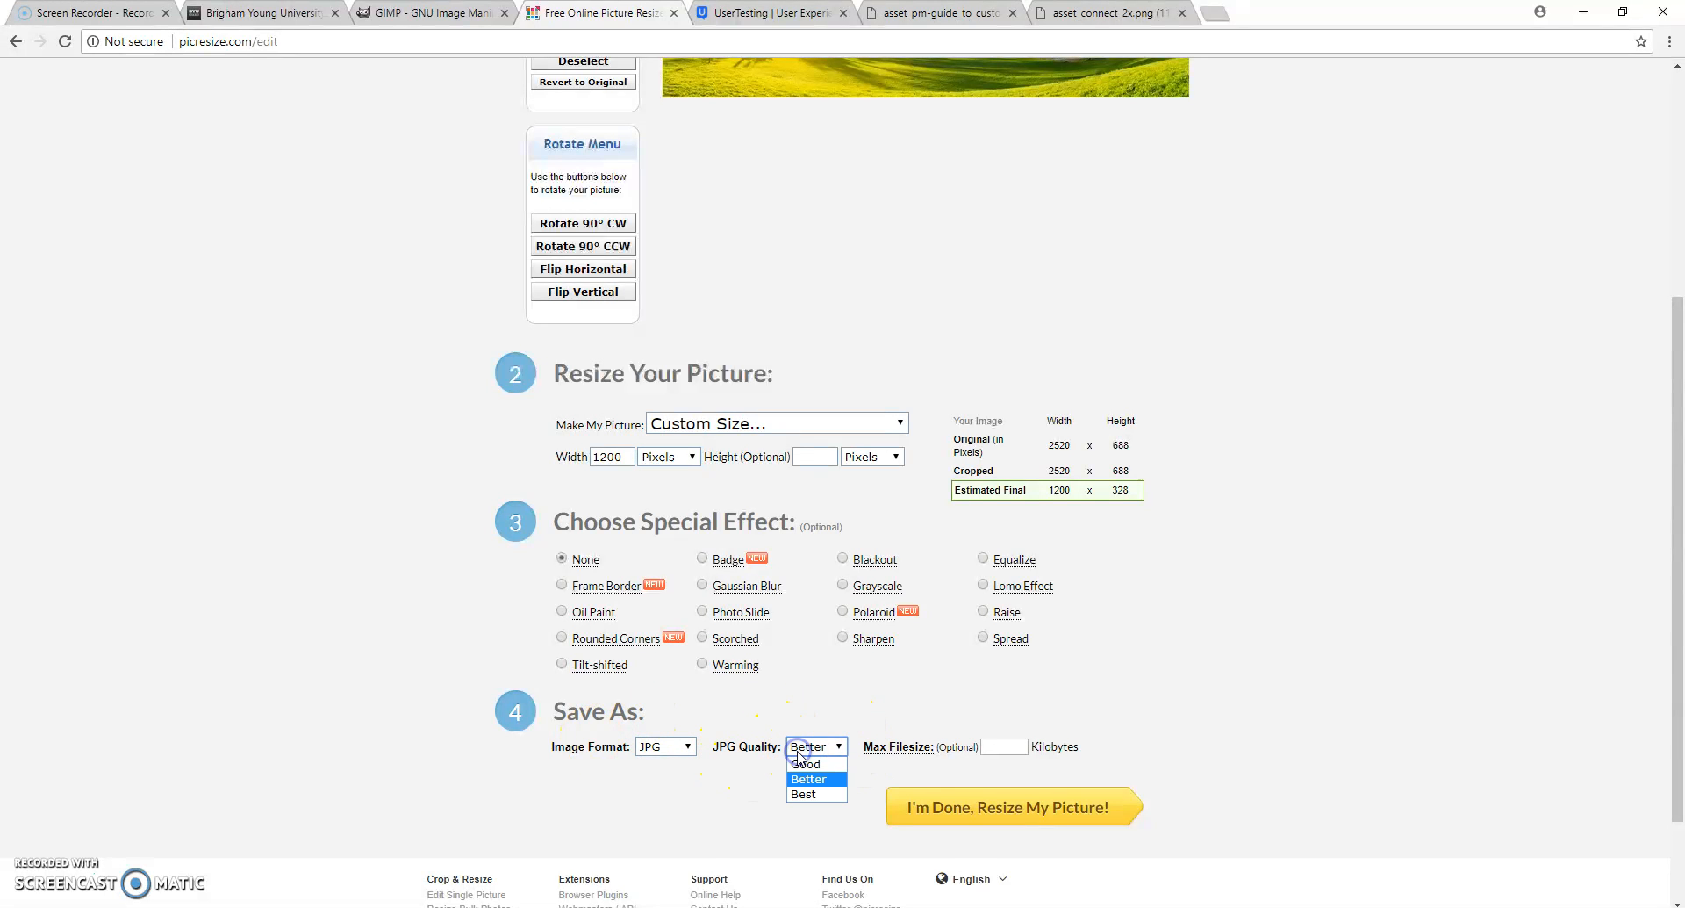
click(822, 781)
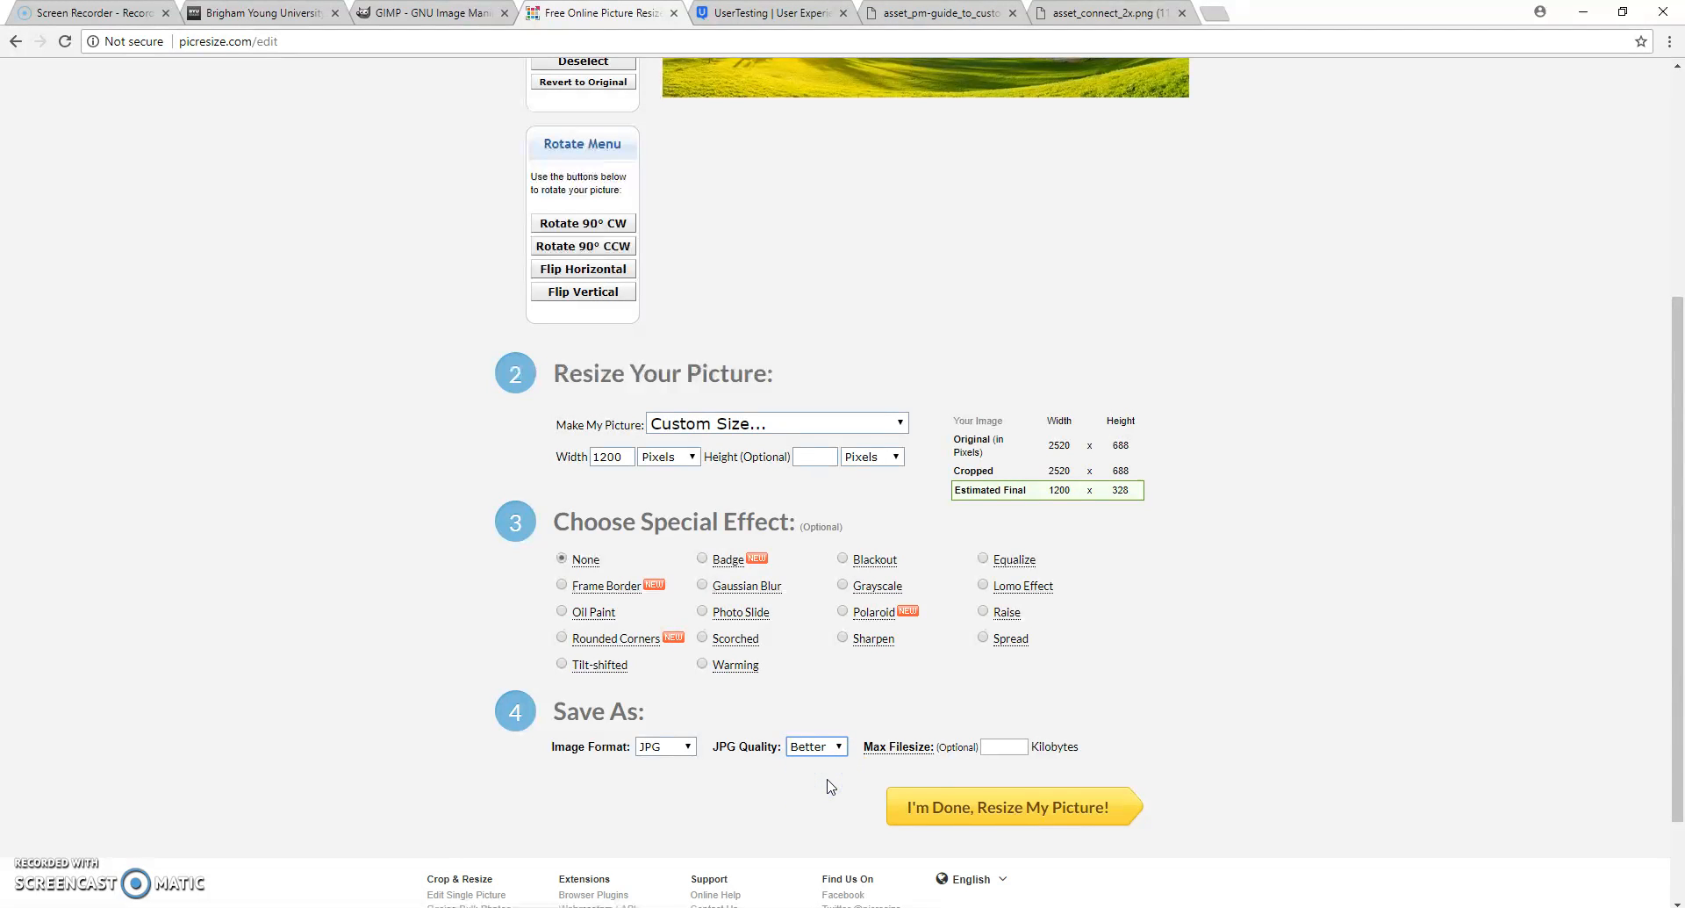
- Resize the banner picture with the chosen settings, without a maximum file size, and save the resized image to disk
click(977, 748)
click(991, 813)
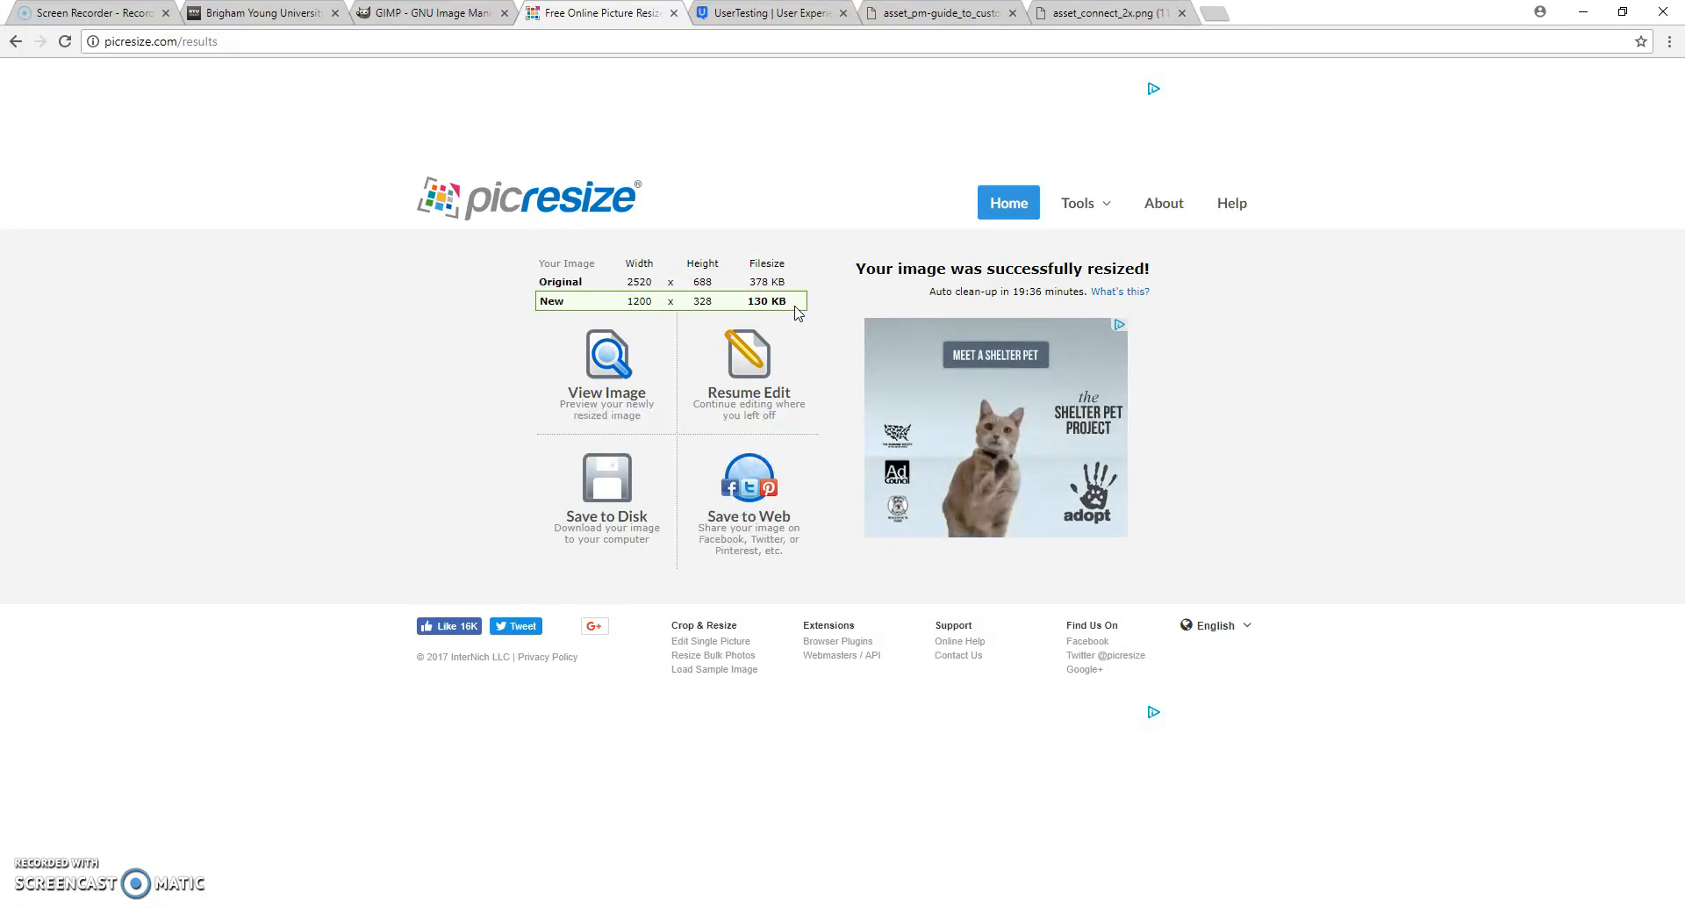
click(607, 481)
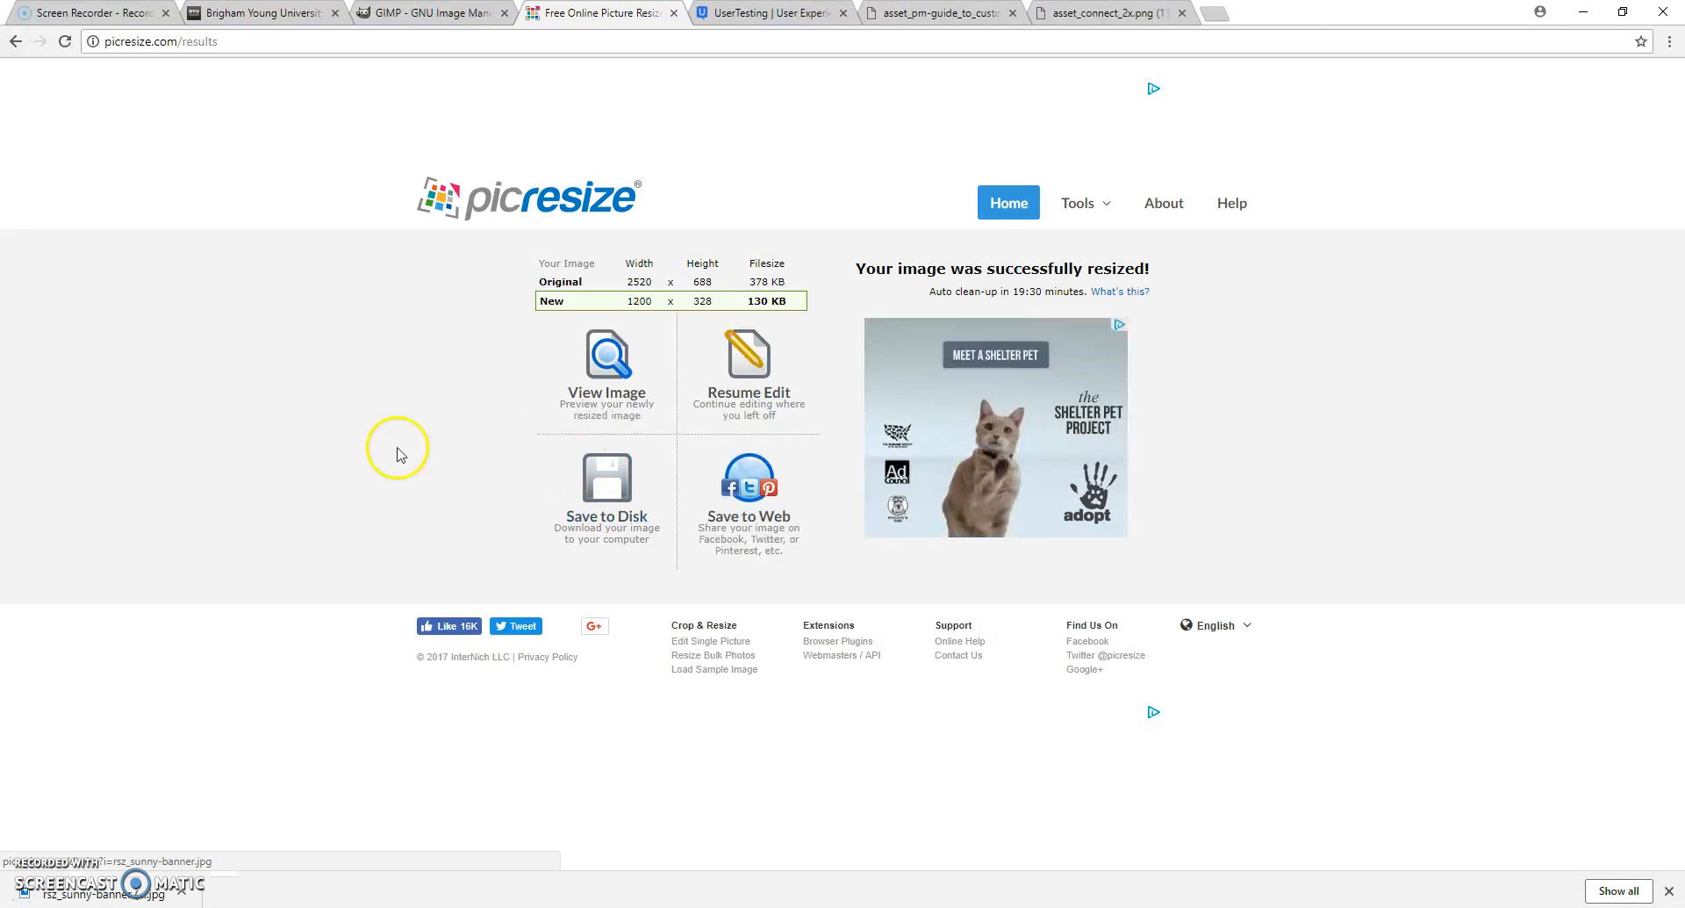
- Open the downloaded rsz_sunny-banner (2).jpg to view it, and return to the browser on the BYU-Idaho home page
click(182, 894)
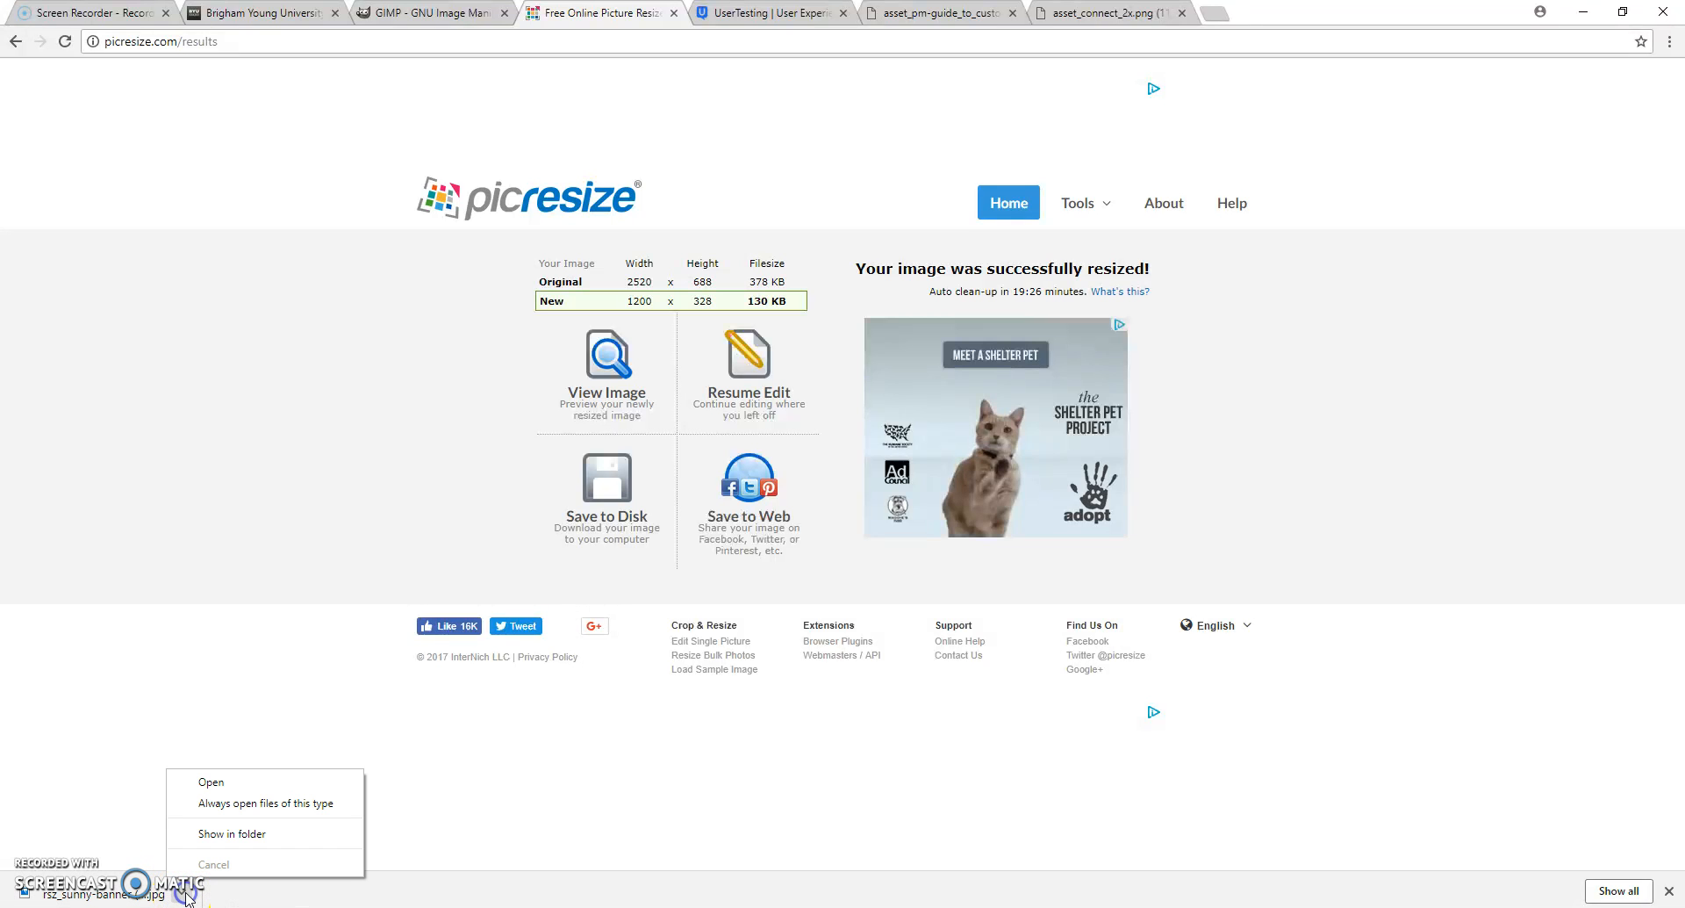
click(211, 780)
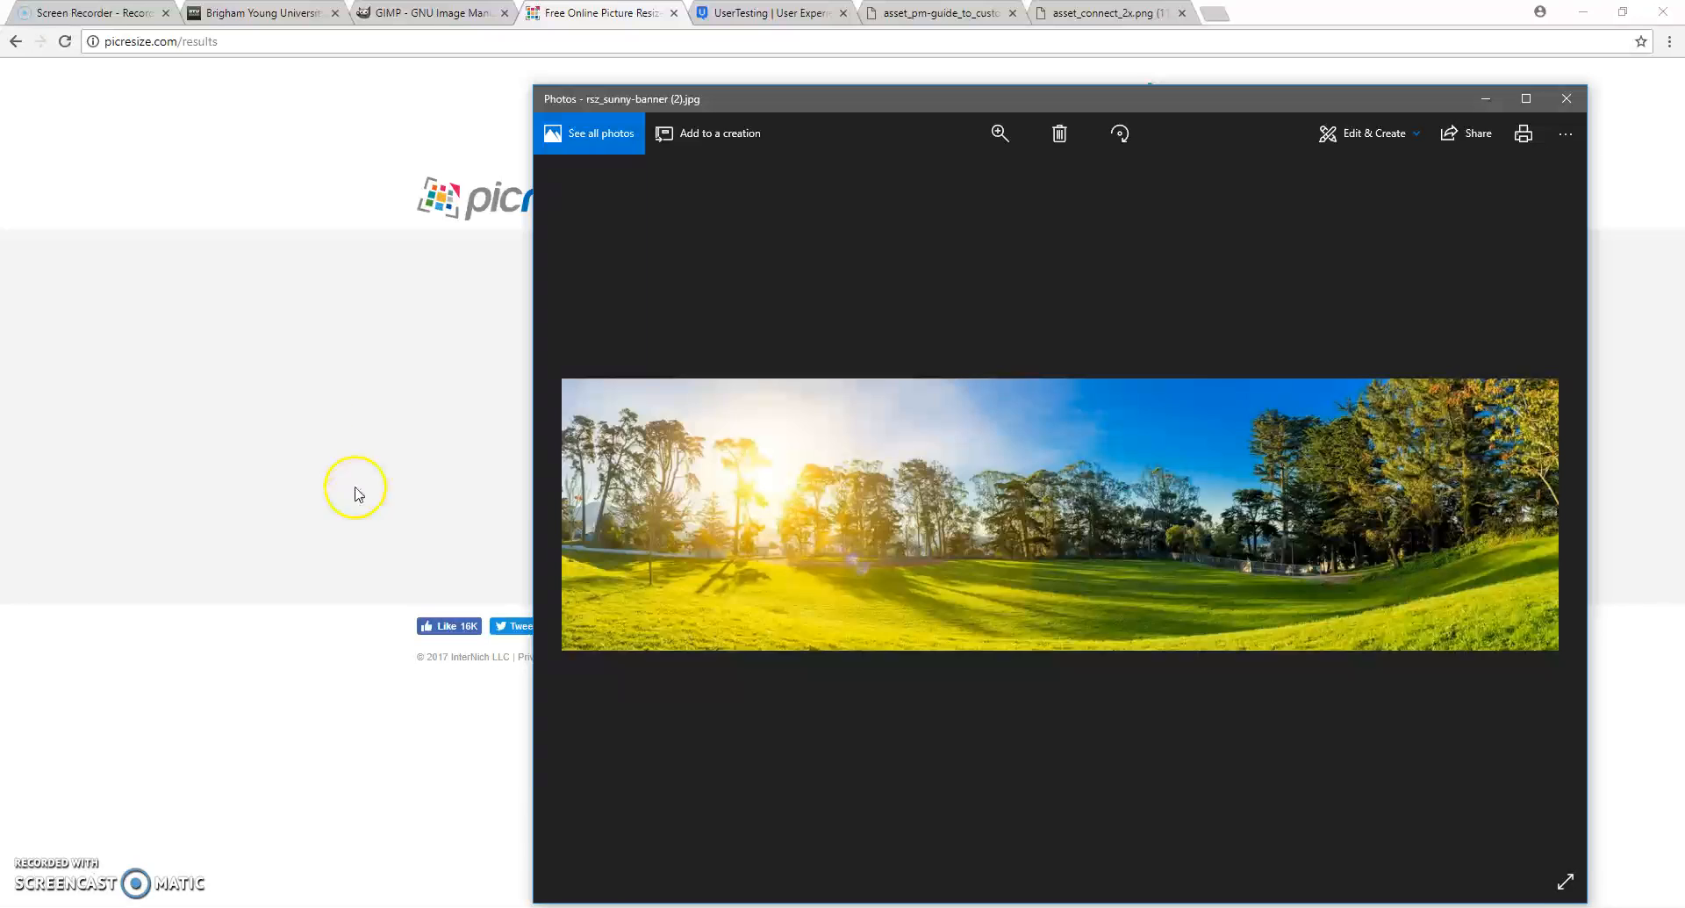
click(406, 368)
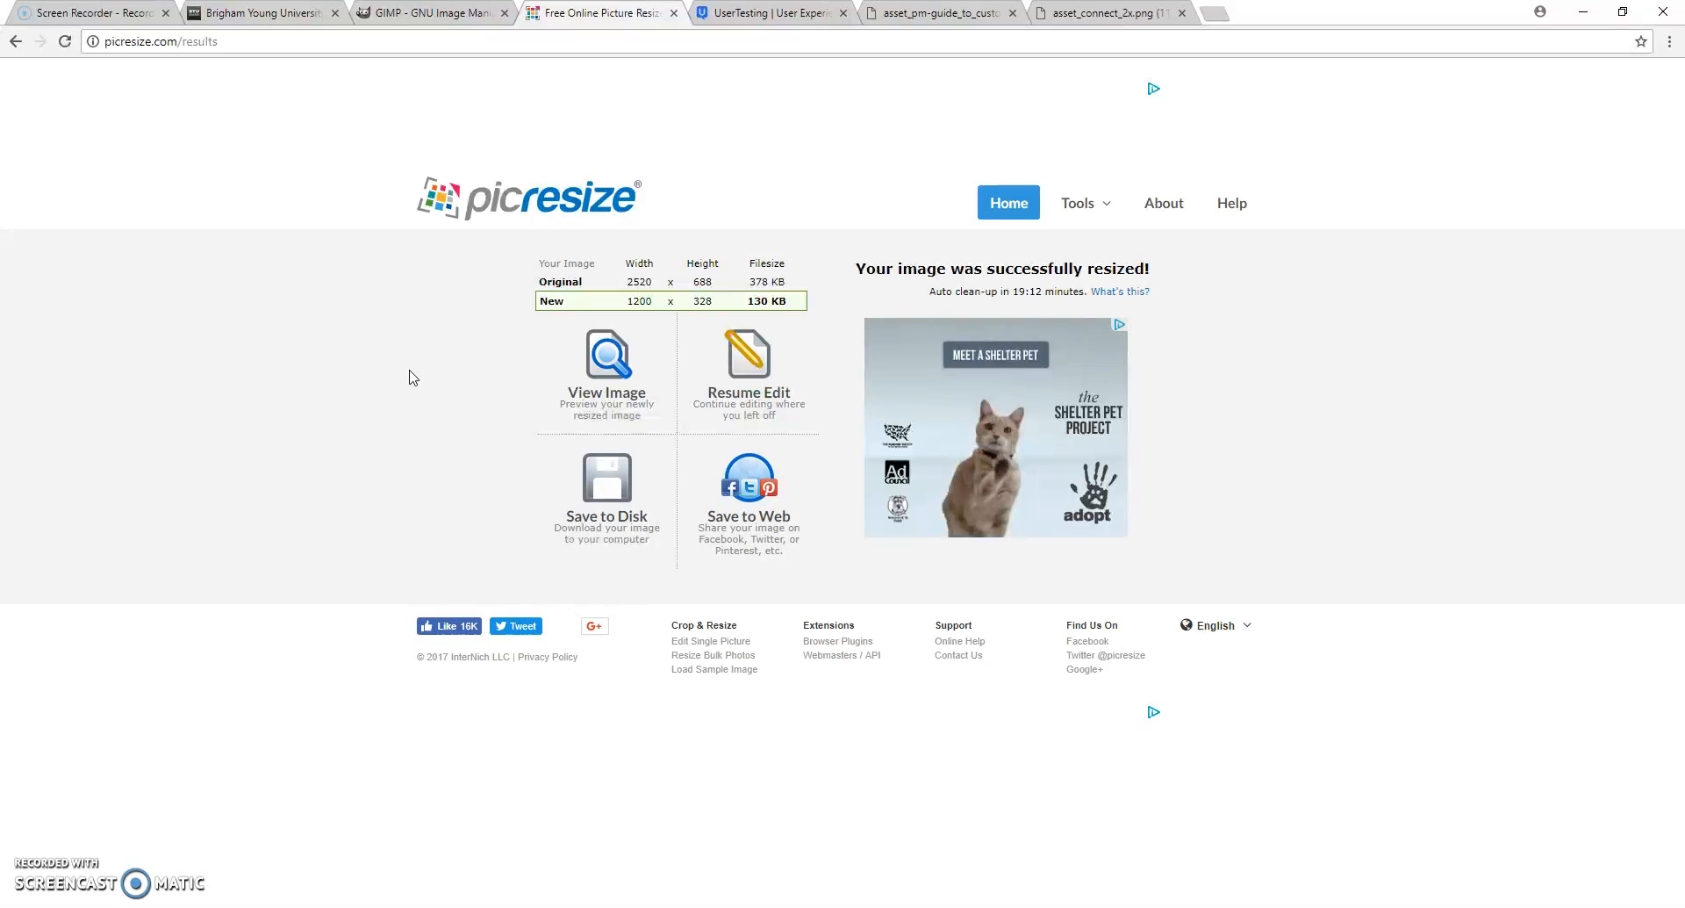
click(252, 13)
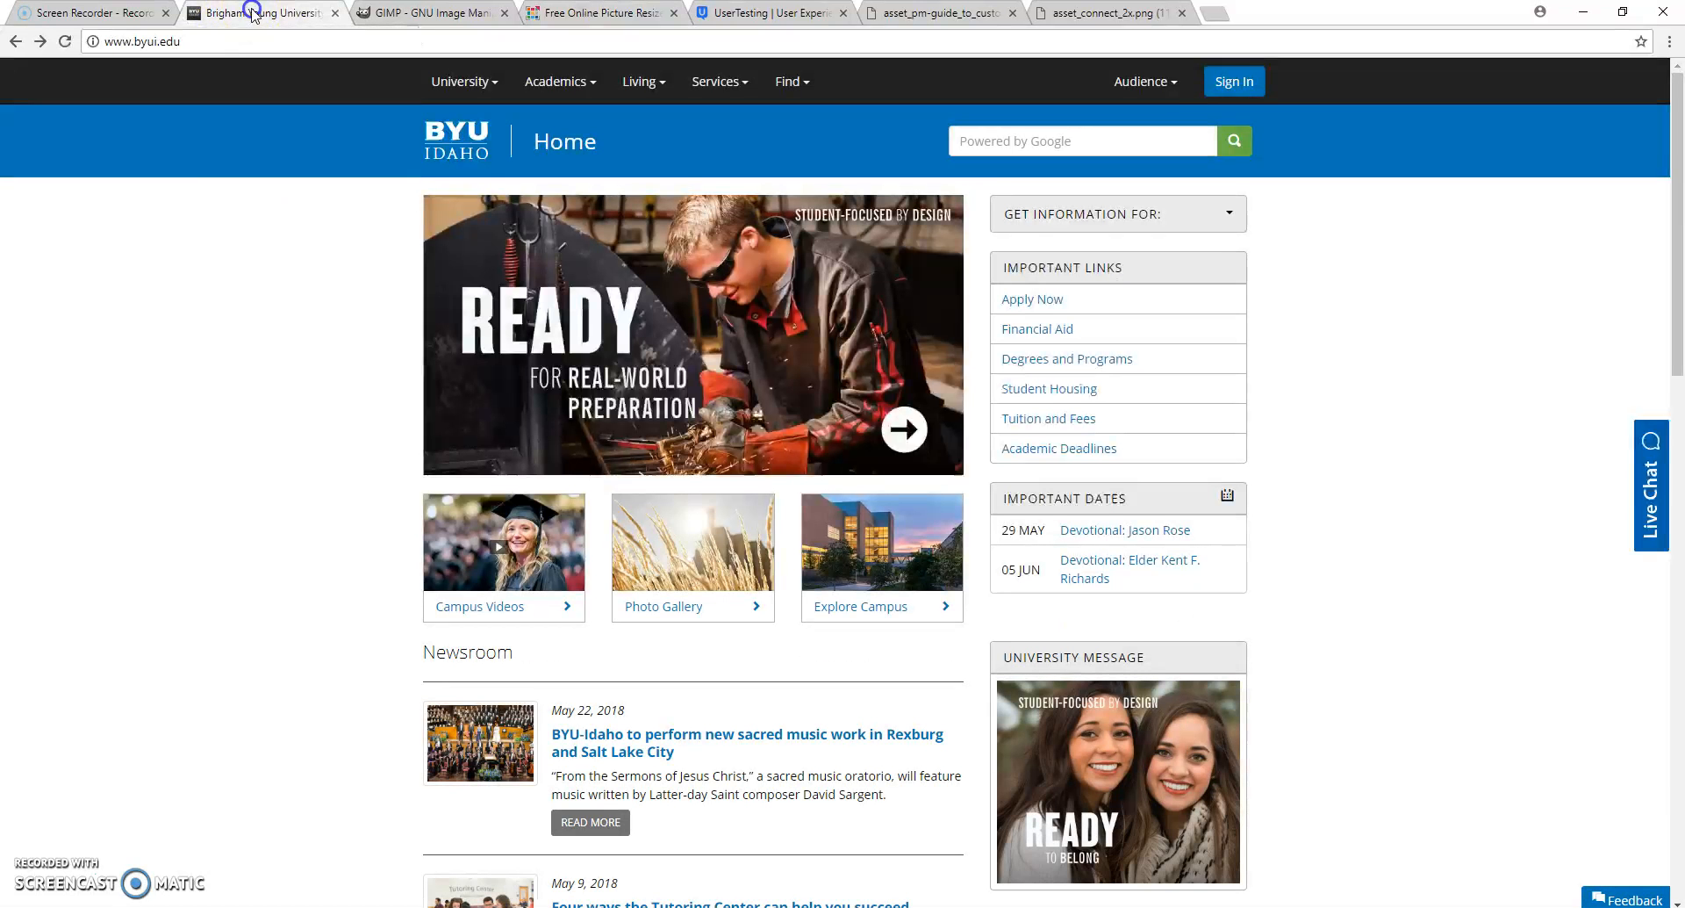